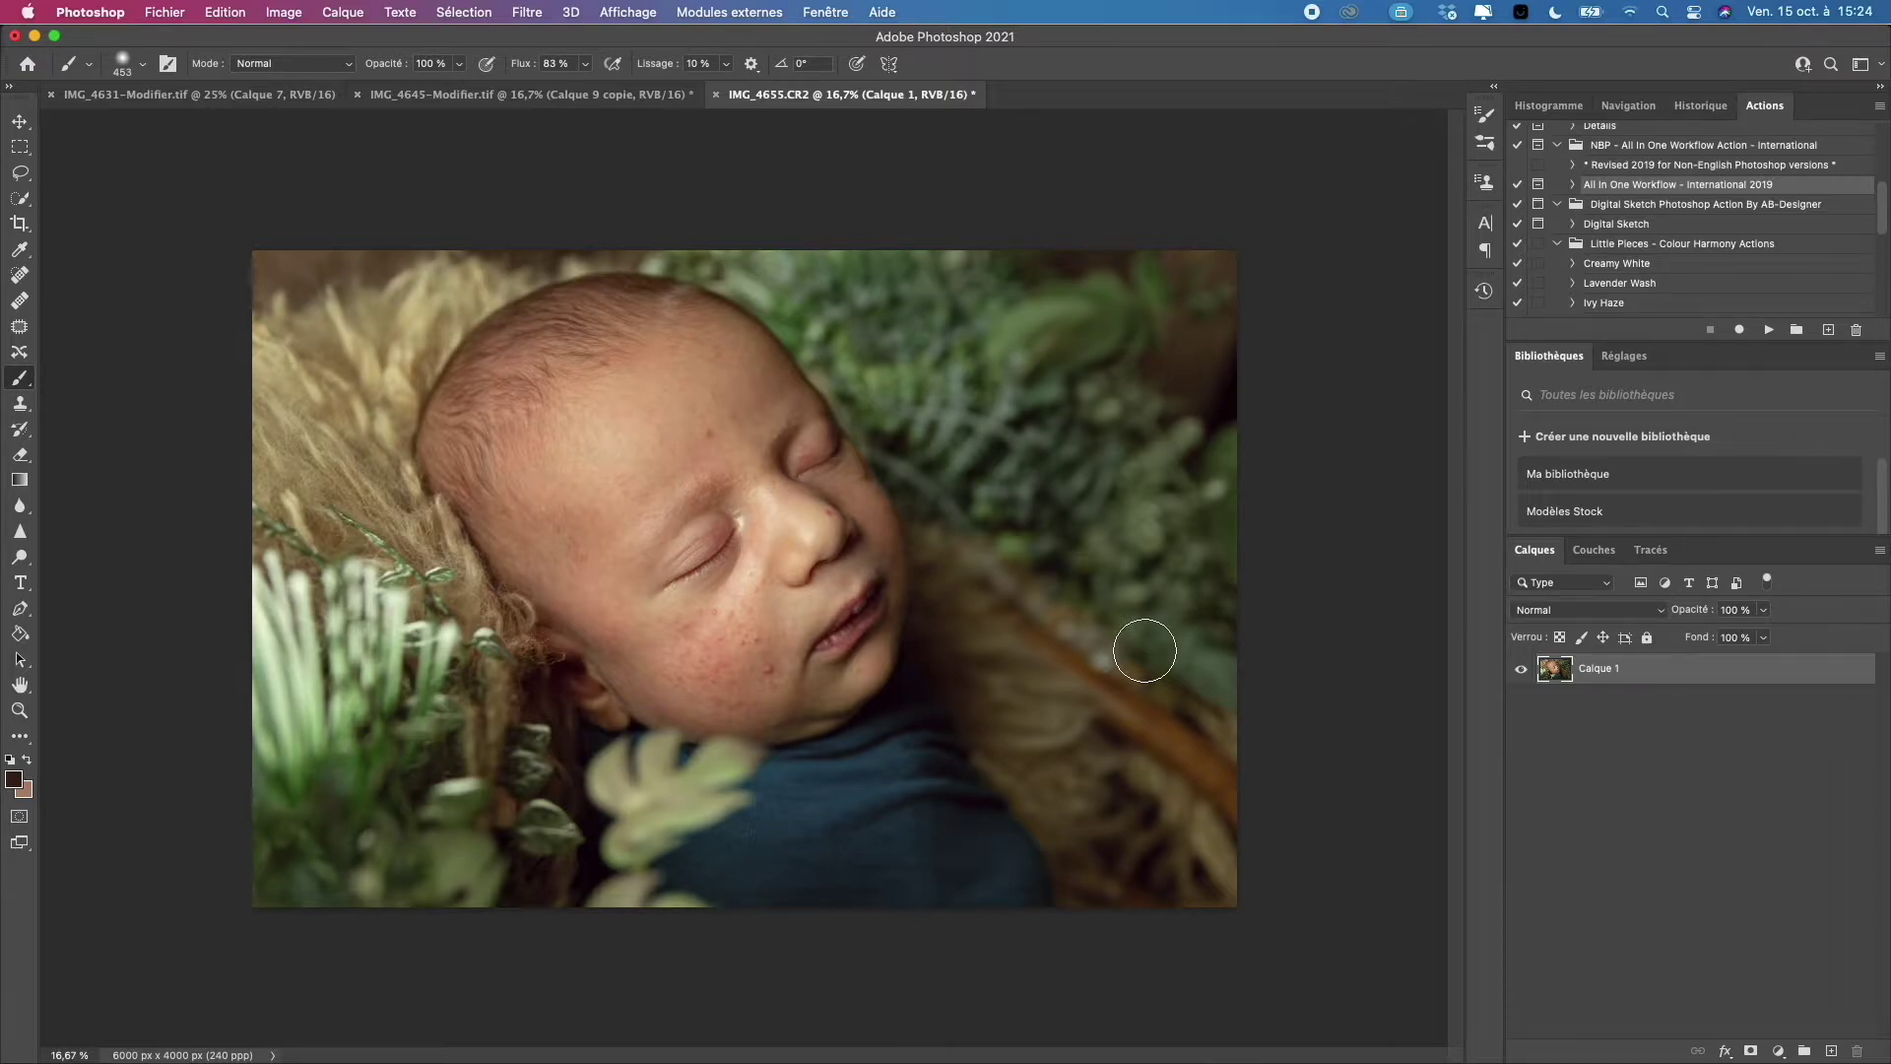
Duplicate the Calque 1 layer to retouch on a copy.
drag(1882, 212, 1879, 152)
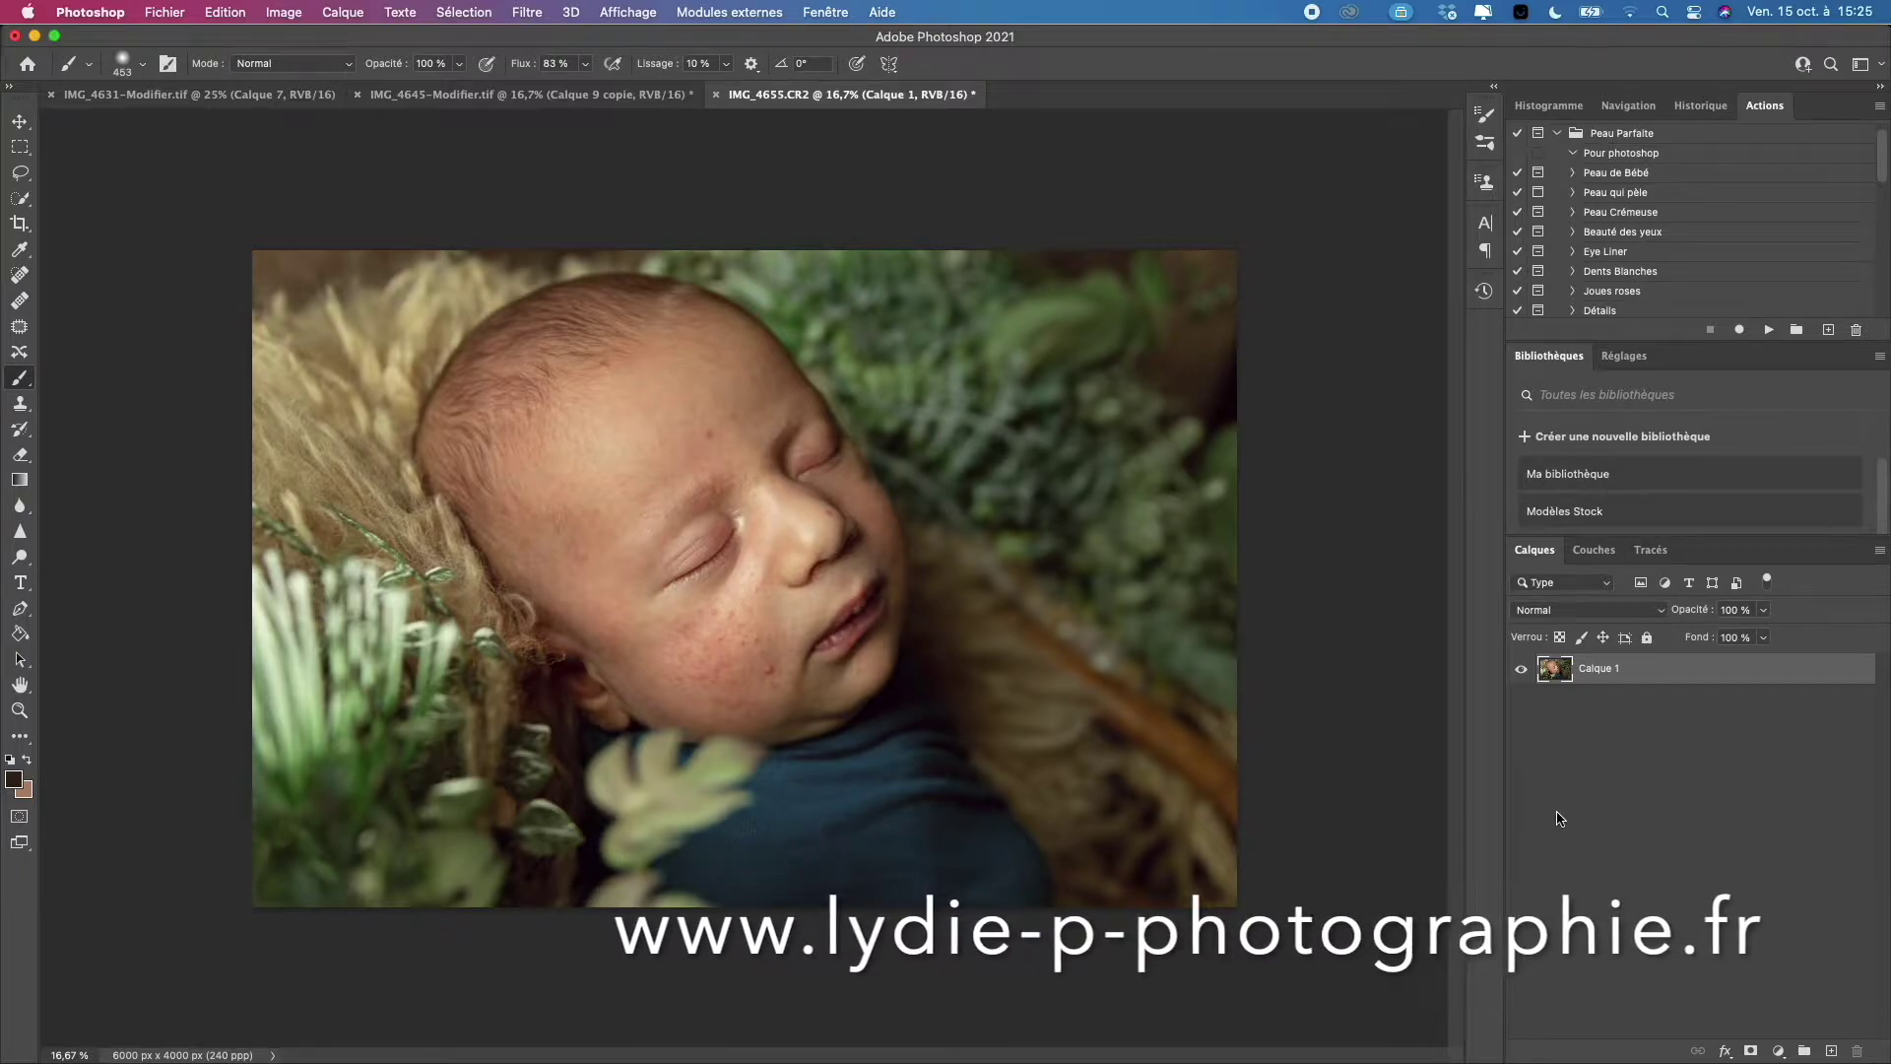
key(super+j)
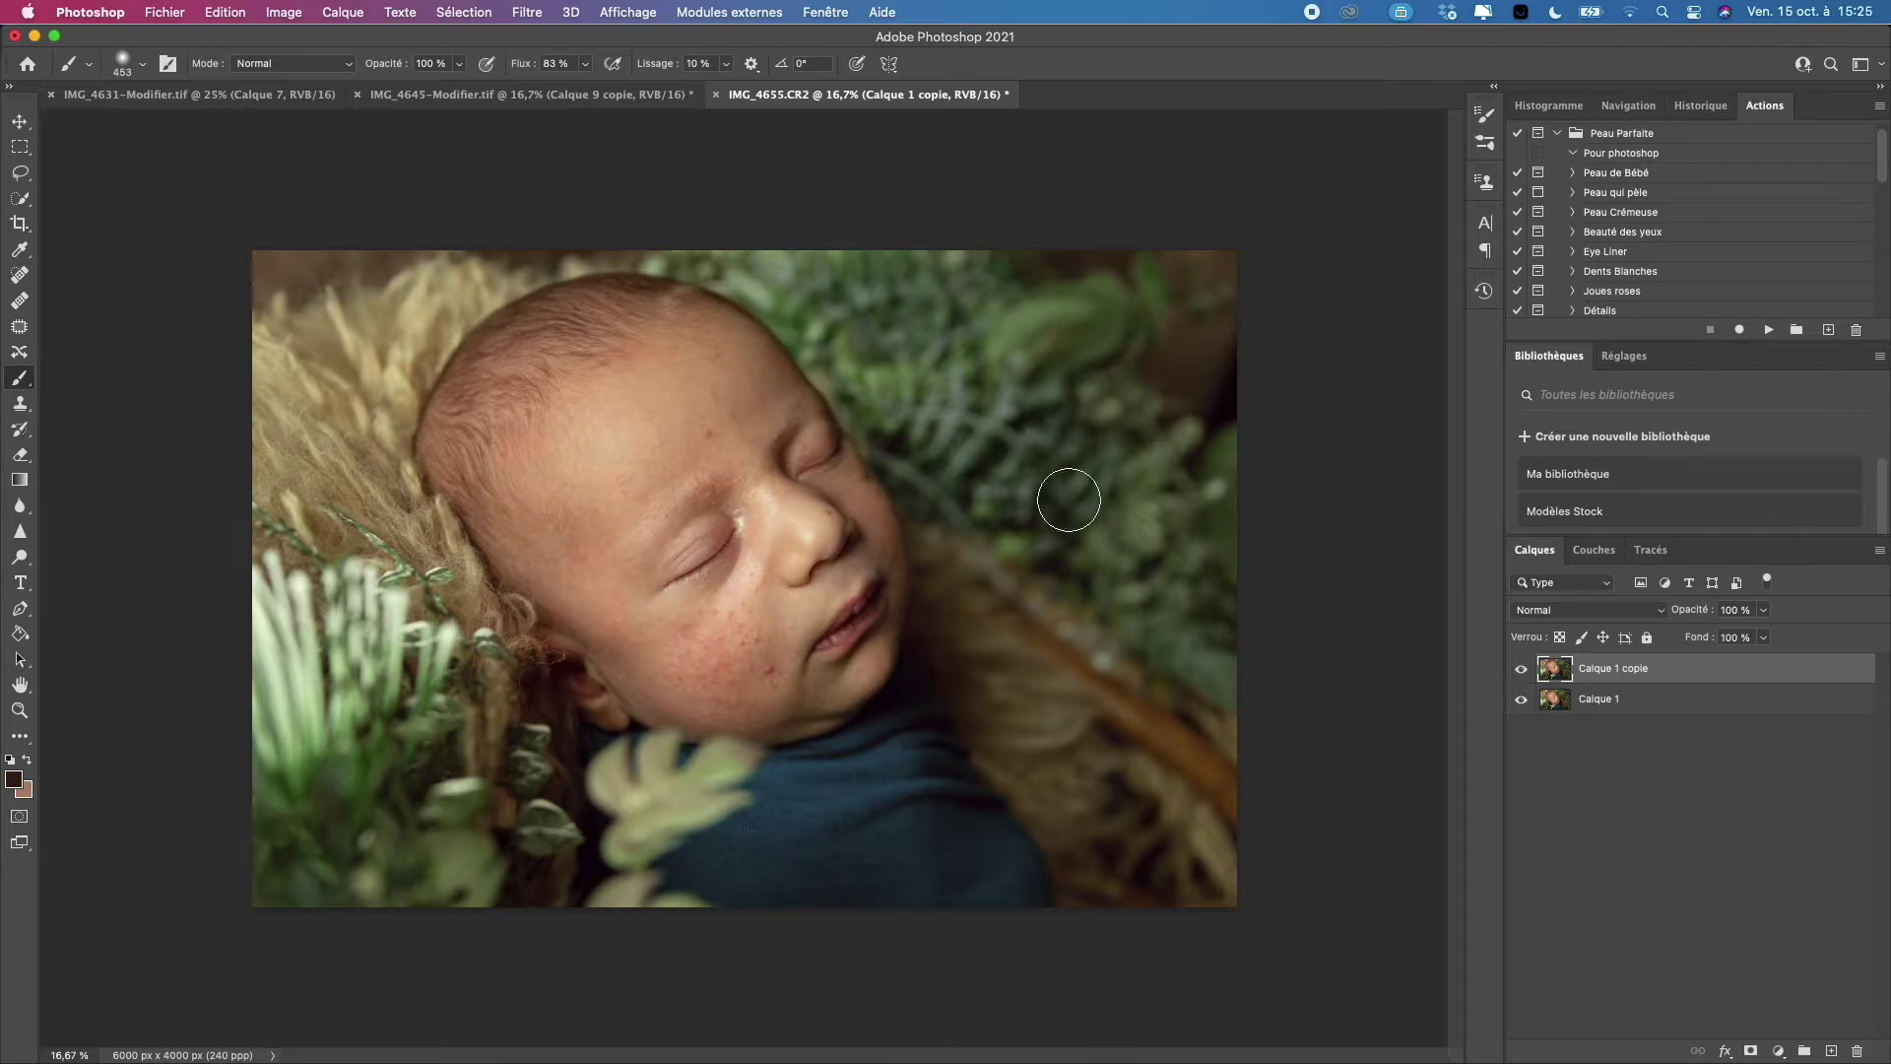
Set up the Spot Healing Brush with a size of 103 px and a reduced hardness.
click(19, 276)
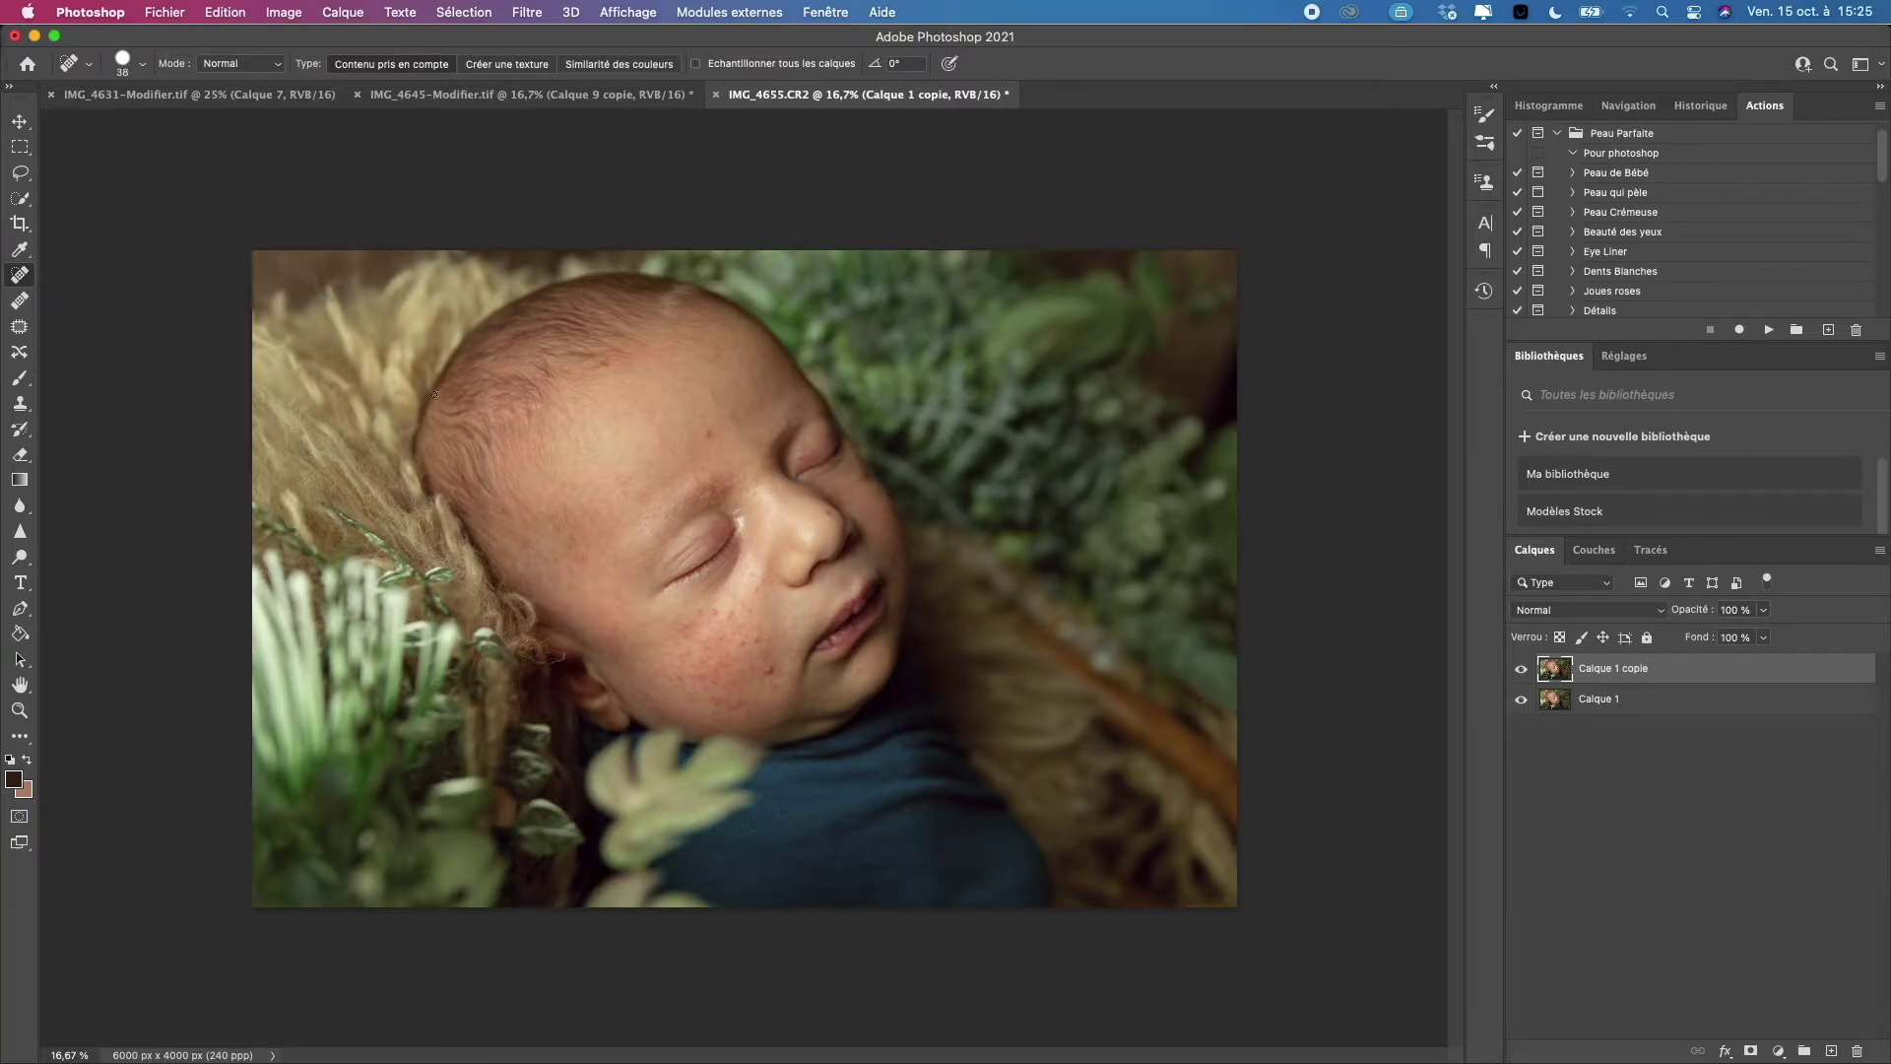
click(143, 65)
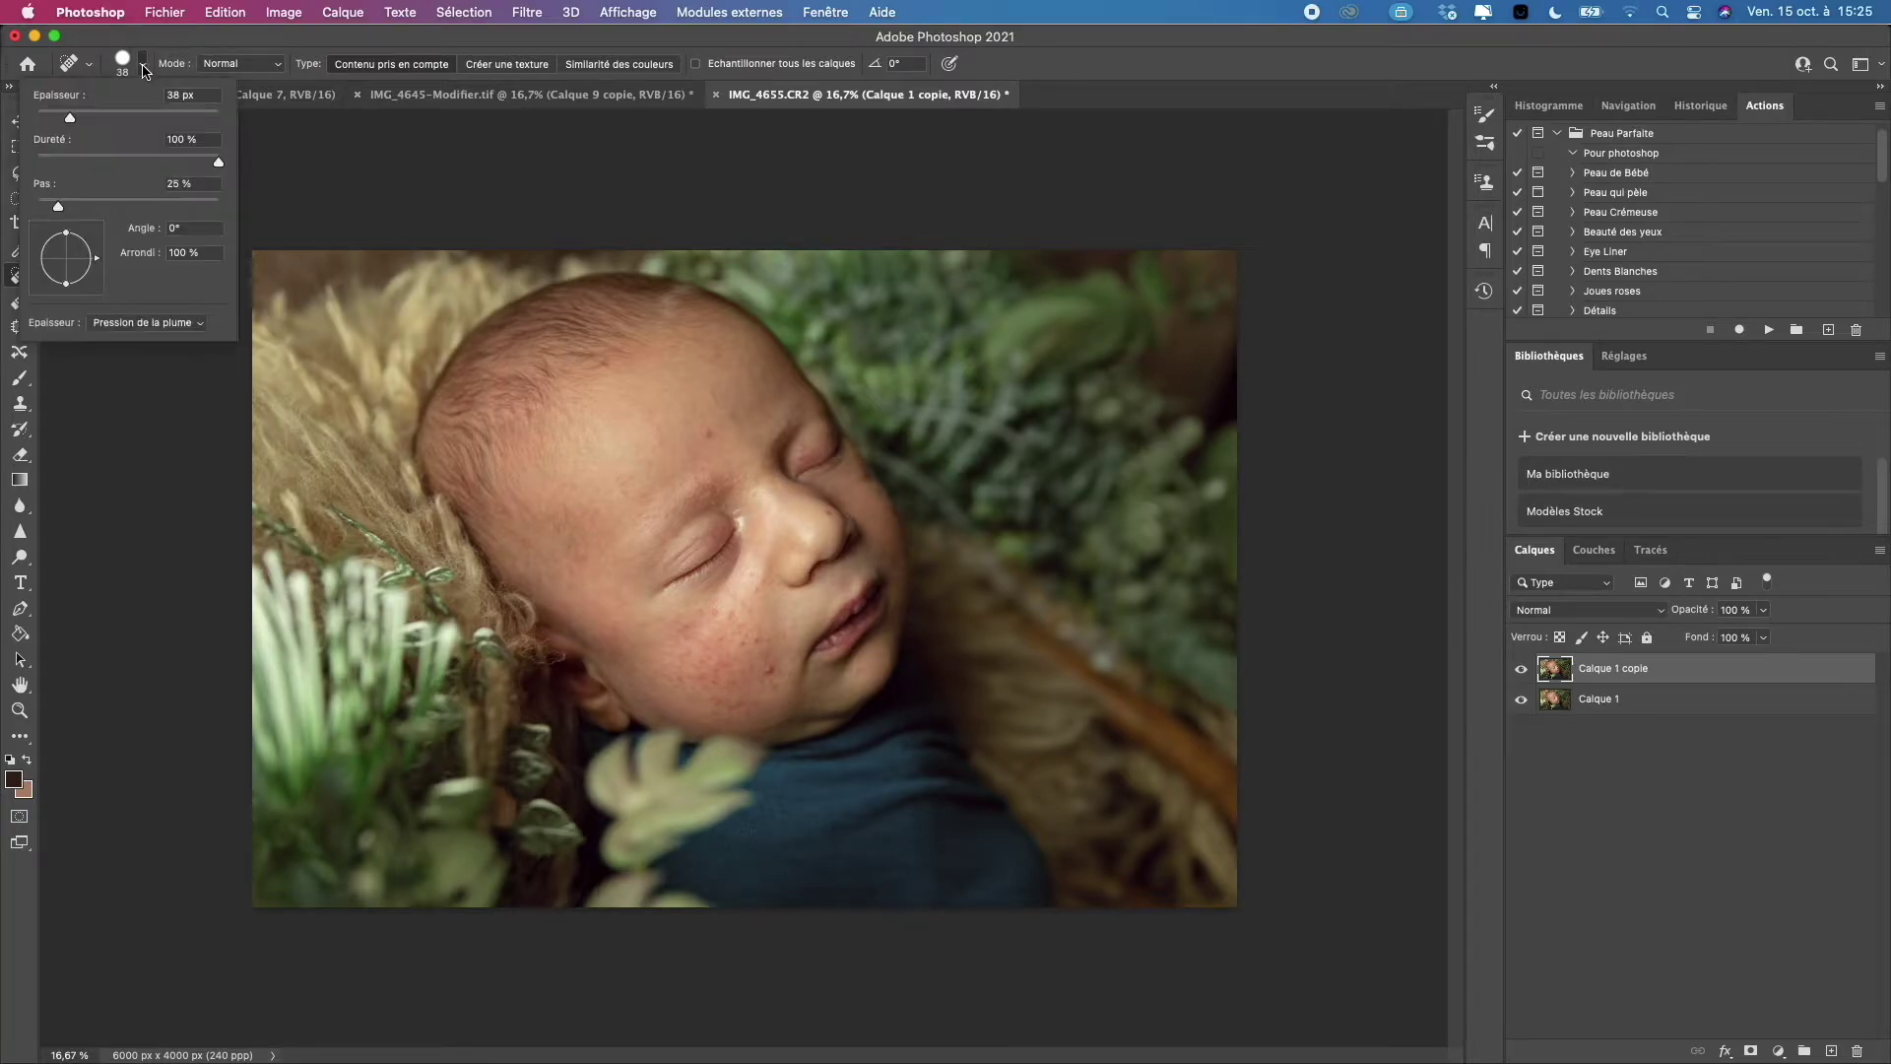
click(126, 119)
click(78, 157)
drag(203, 160, 183, 163)
Heal the red spot on the baby's forehead and the small marks on the nose.
click(708, 433)
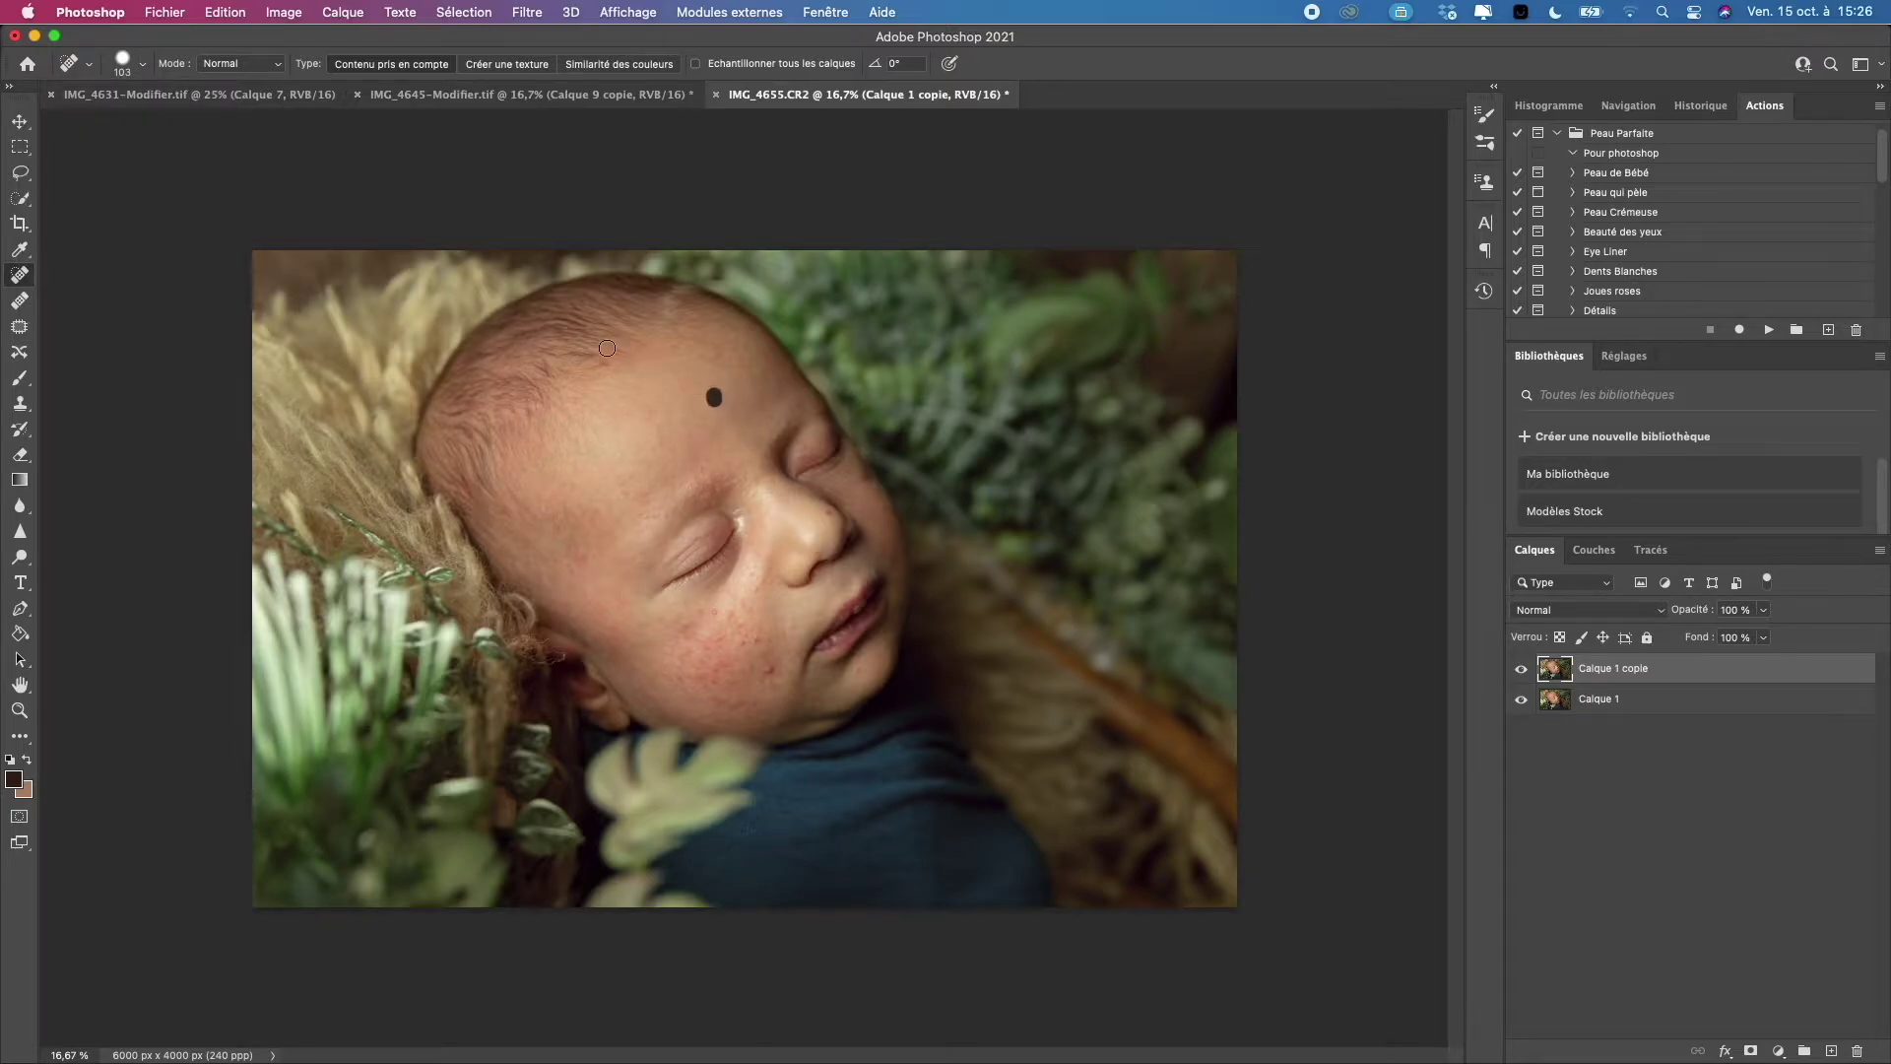
key(super+equal)
key(super+equal)
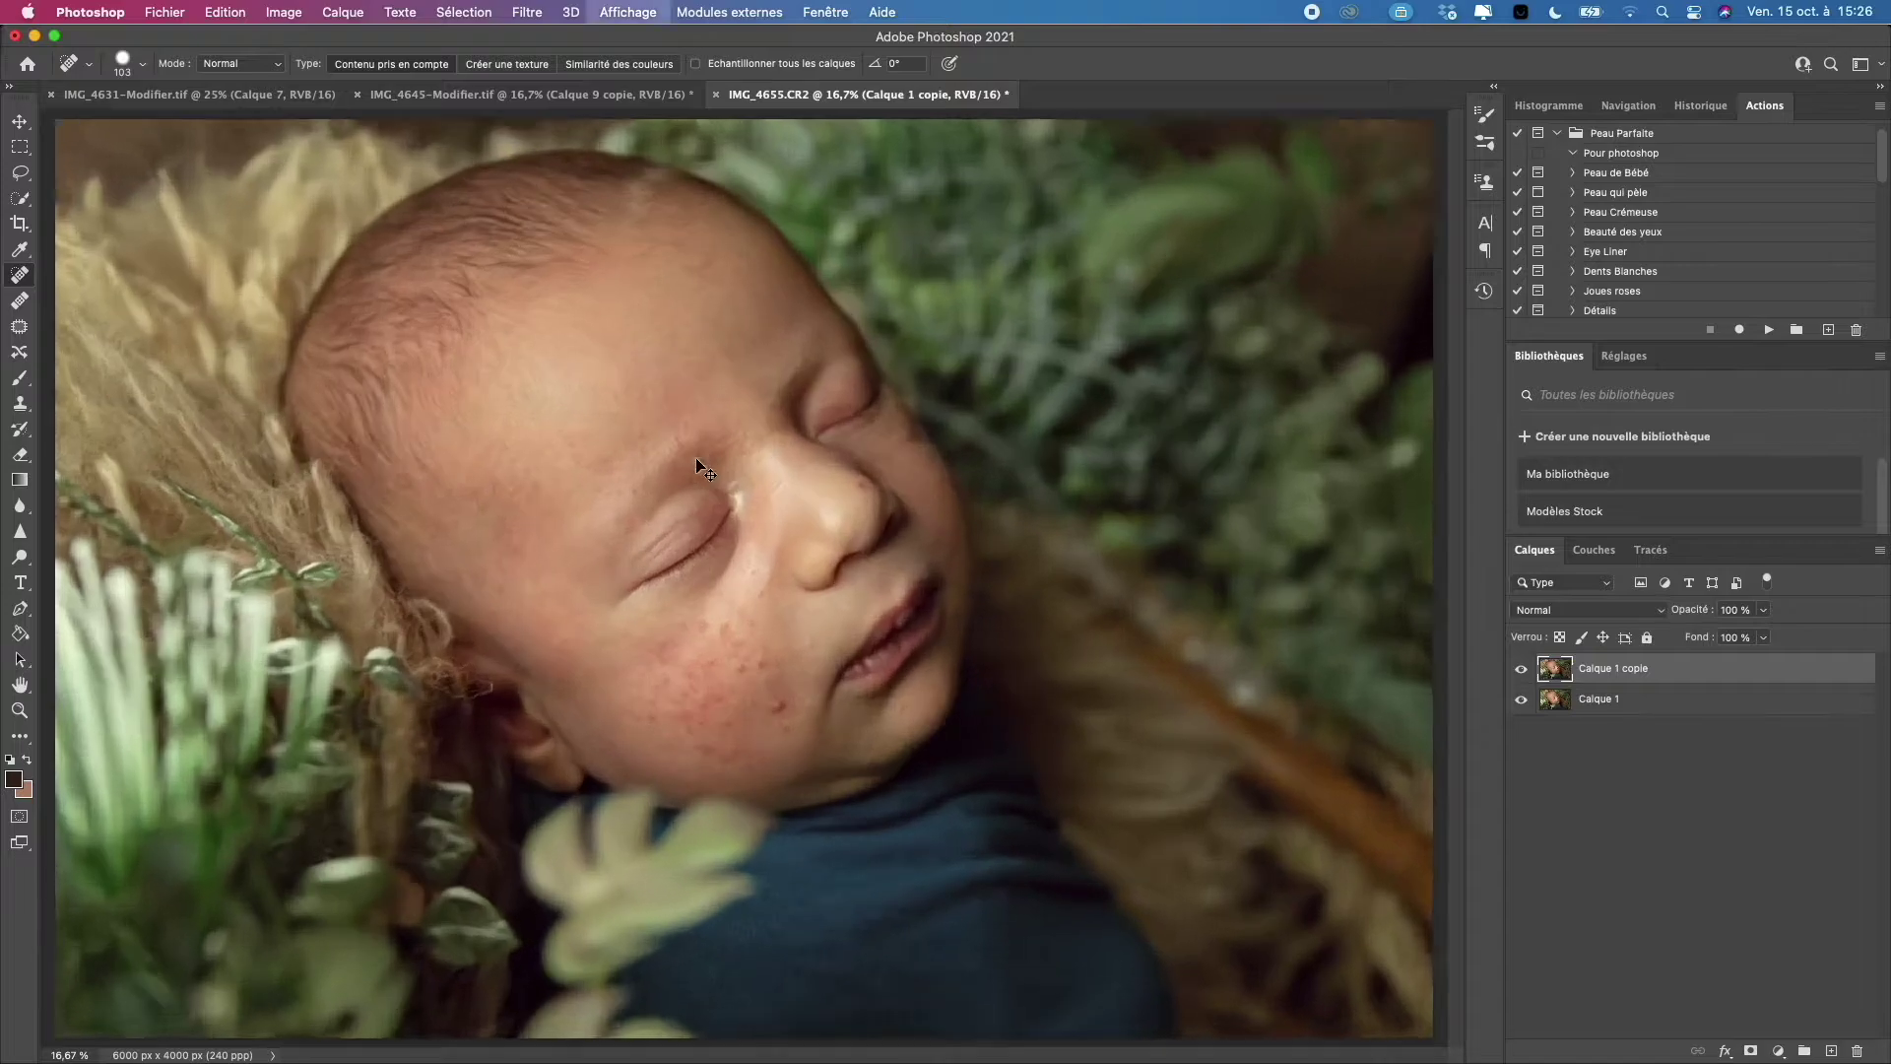
click(913, 449)
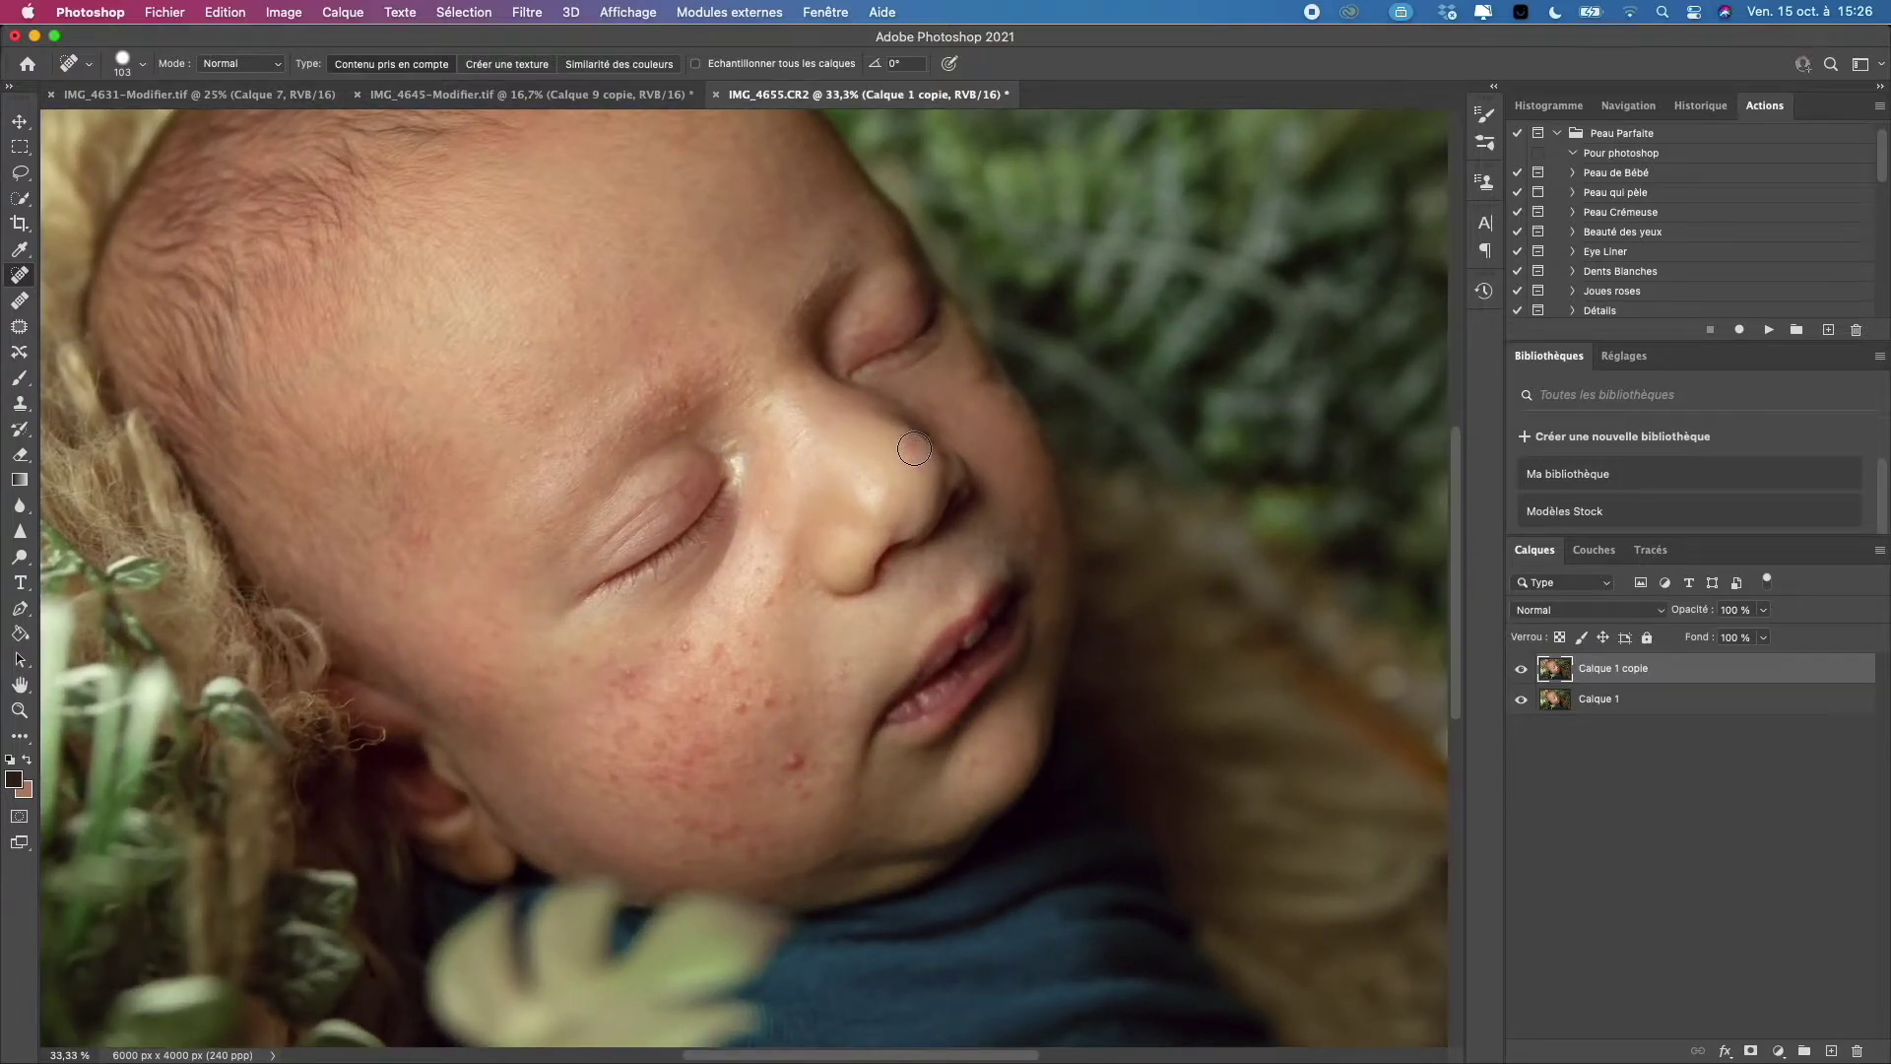
click(925, 481)
Heal the red pimples on the cheek beside the mouth and the marks between the eye and nose.
click(793, 762)
click(785, 697)
click(768, 697)
click(737, 709)
click(690, 697)
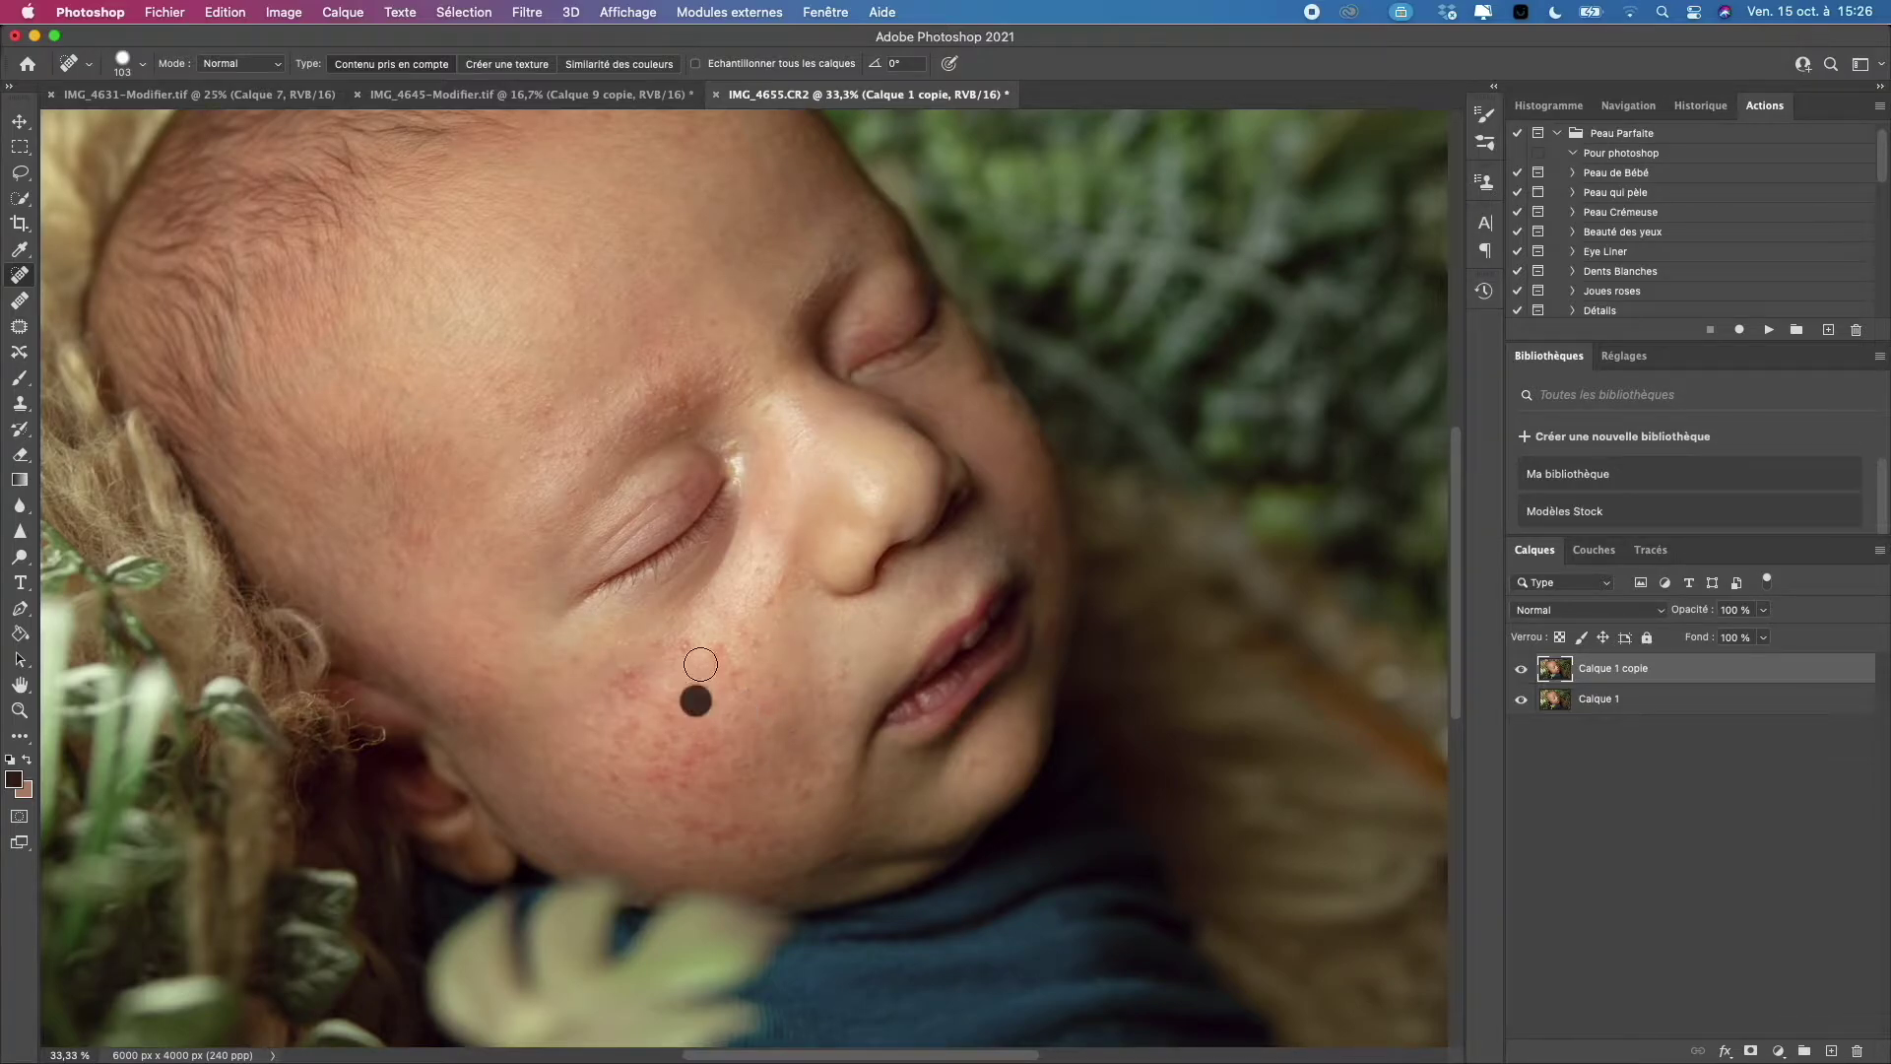
click(680, 644)
click(719, 654)
click(716, 653)
click(730, 683)
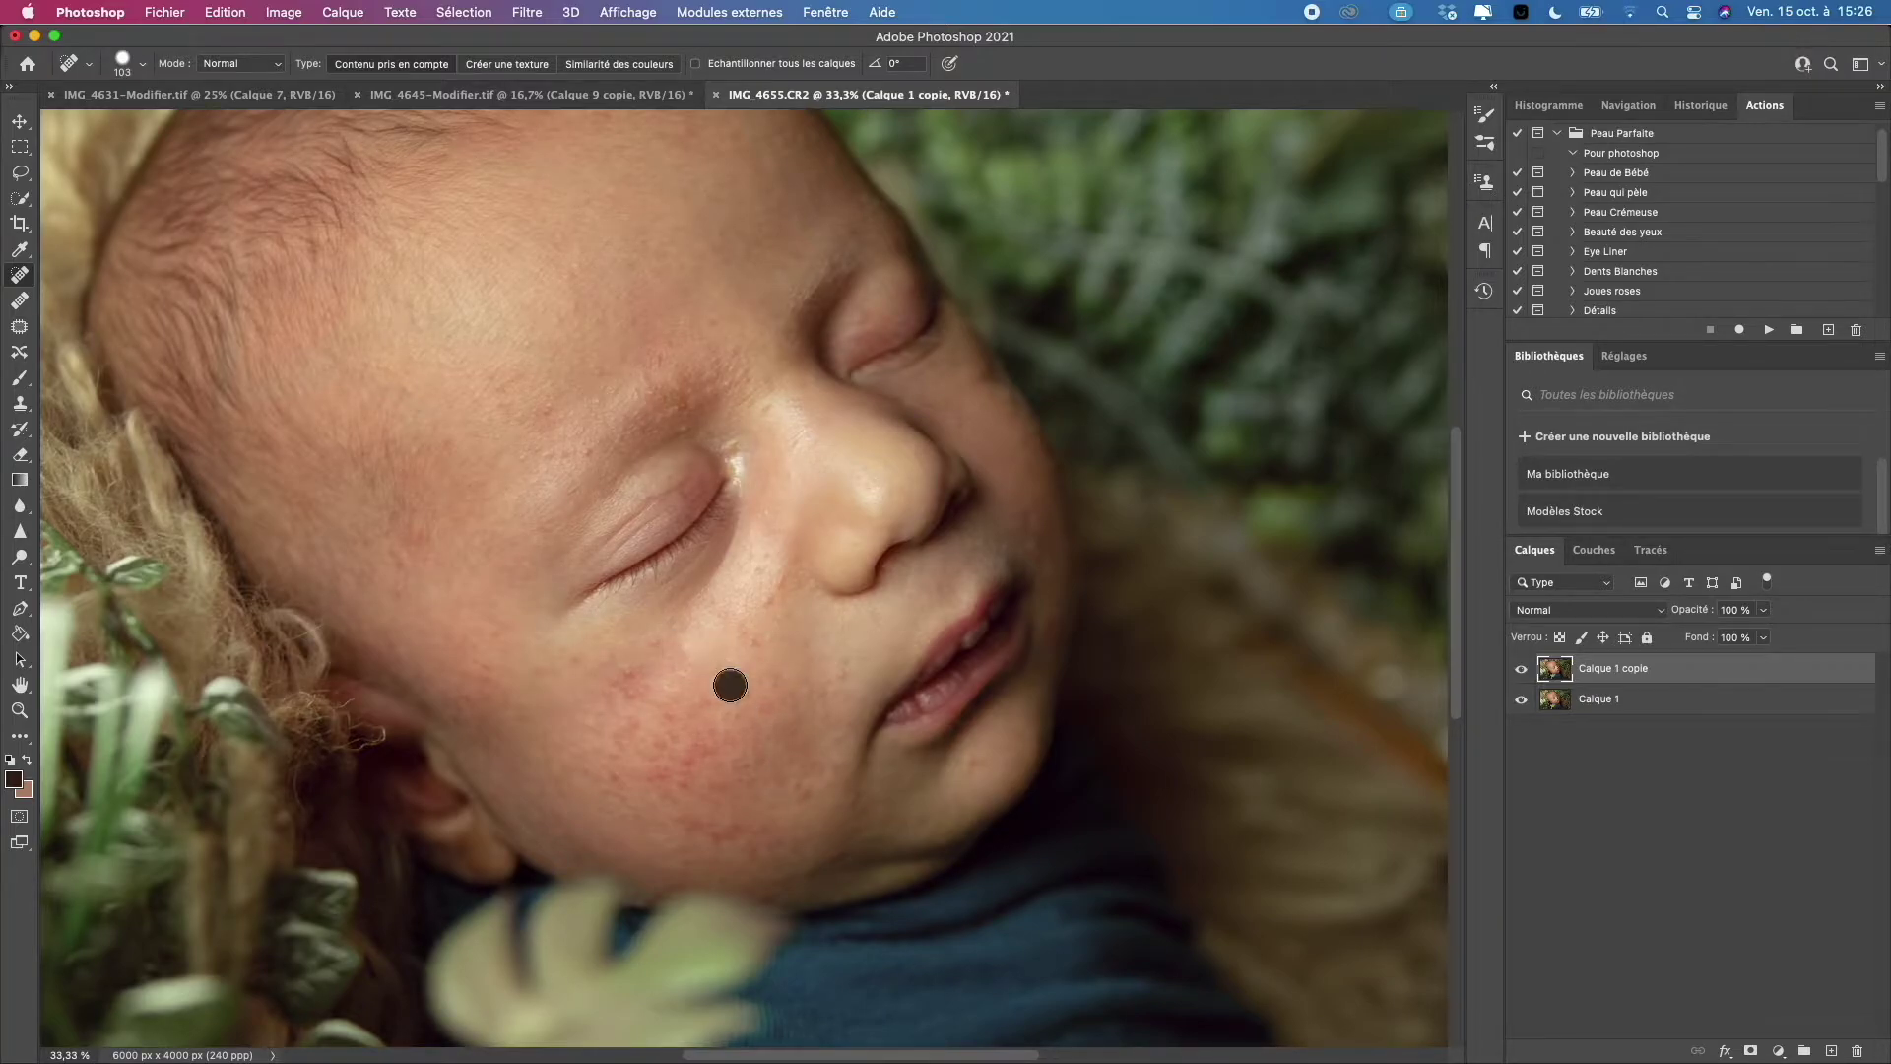
click(745, 696)
click(748, 641)
click(769, 604)
click(777, 579)
click(759, 569)
Heal the red blemishes on the outer part of the cheek below the closed eye.
click(628, 678)
click(602, 693)
click(580, 670)
click(627, 739)
click(630, 730)
click(626, 696)
click(657, 712)
click(662, 751)
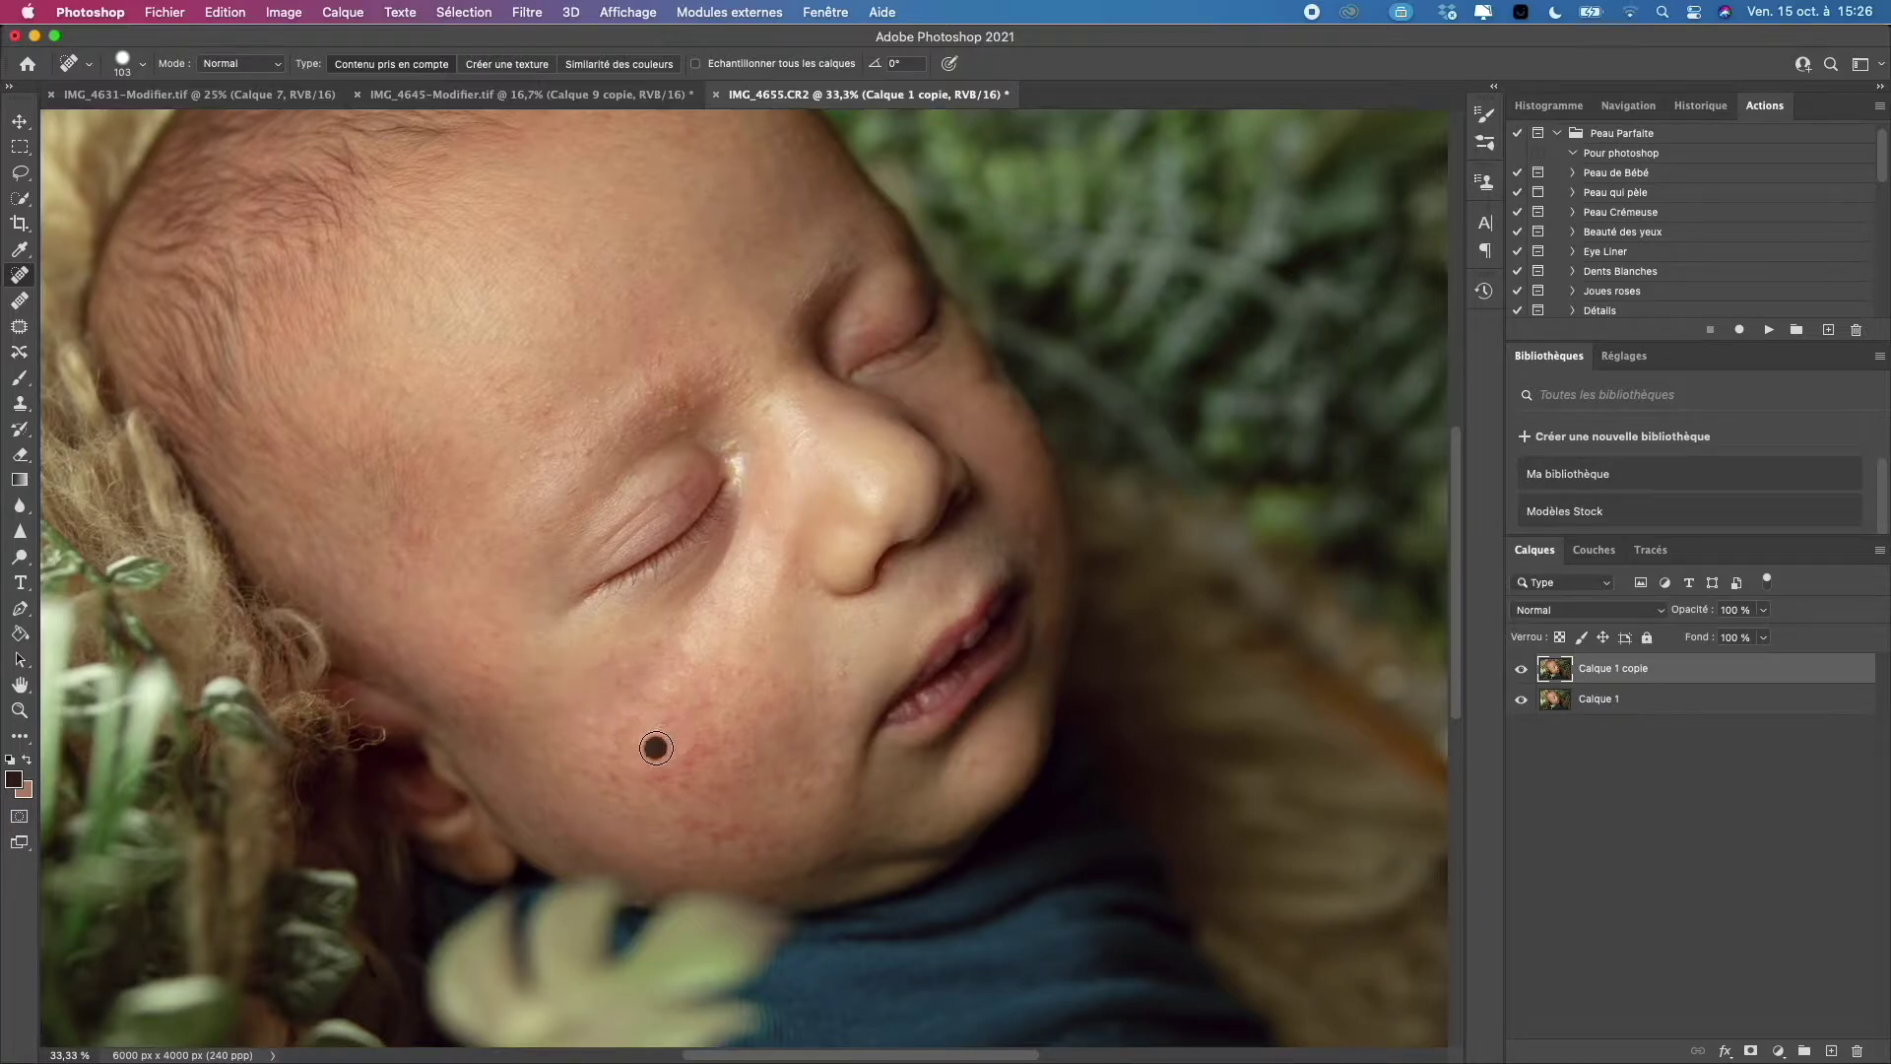
Even out the red patches across the middle of the cheek with the Spot Healing Brush.
click(647, 755)
click(663, 773)
click(612, 772)
click(612, 755)
click(586, 775)
click(592, 722)
click(650, 778)
click(657, 774)
click(670, 791)
click(678, 783)
click(697, 749)
click(708, 751)
click(673, 718)
click(649, 700)
click(633, 696)
Heal the remaining redness on the inner and lower cheek and the marks on the chin.
click(735, 671)
click(772, 689)
click(790, 709)
click(793, 789)
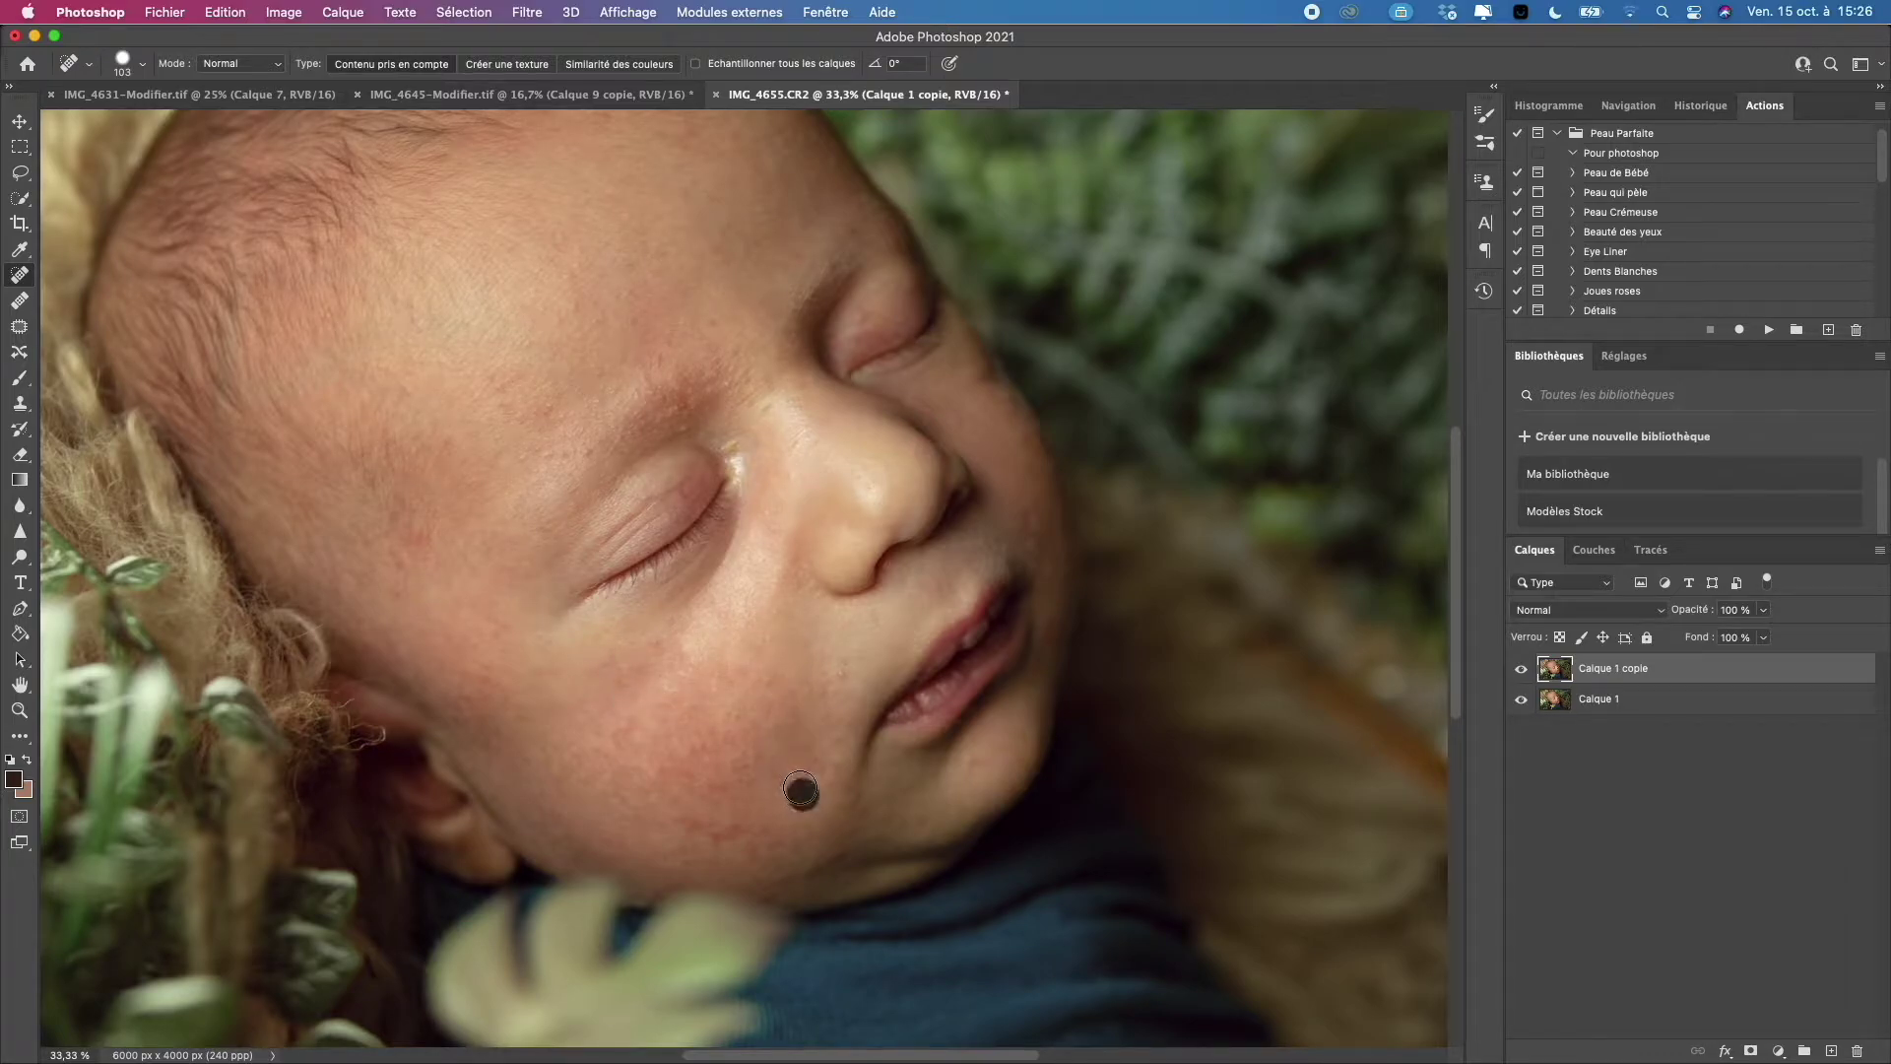
click(761, 830)
click(742, 851)
click(734, 823)
click(711, 832)
click(697, 818)
click(682, 813)
click(723, 782)
click(717, 786)
click(696, 759)
click(730, 760)
click(703, 756)
click(969, 761)
click(926, 815)
Step back through the history of healing strokes to compare the skin, and return to the latest state.
click(1701, 106)
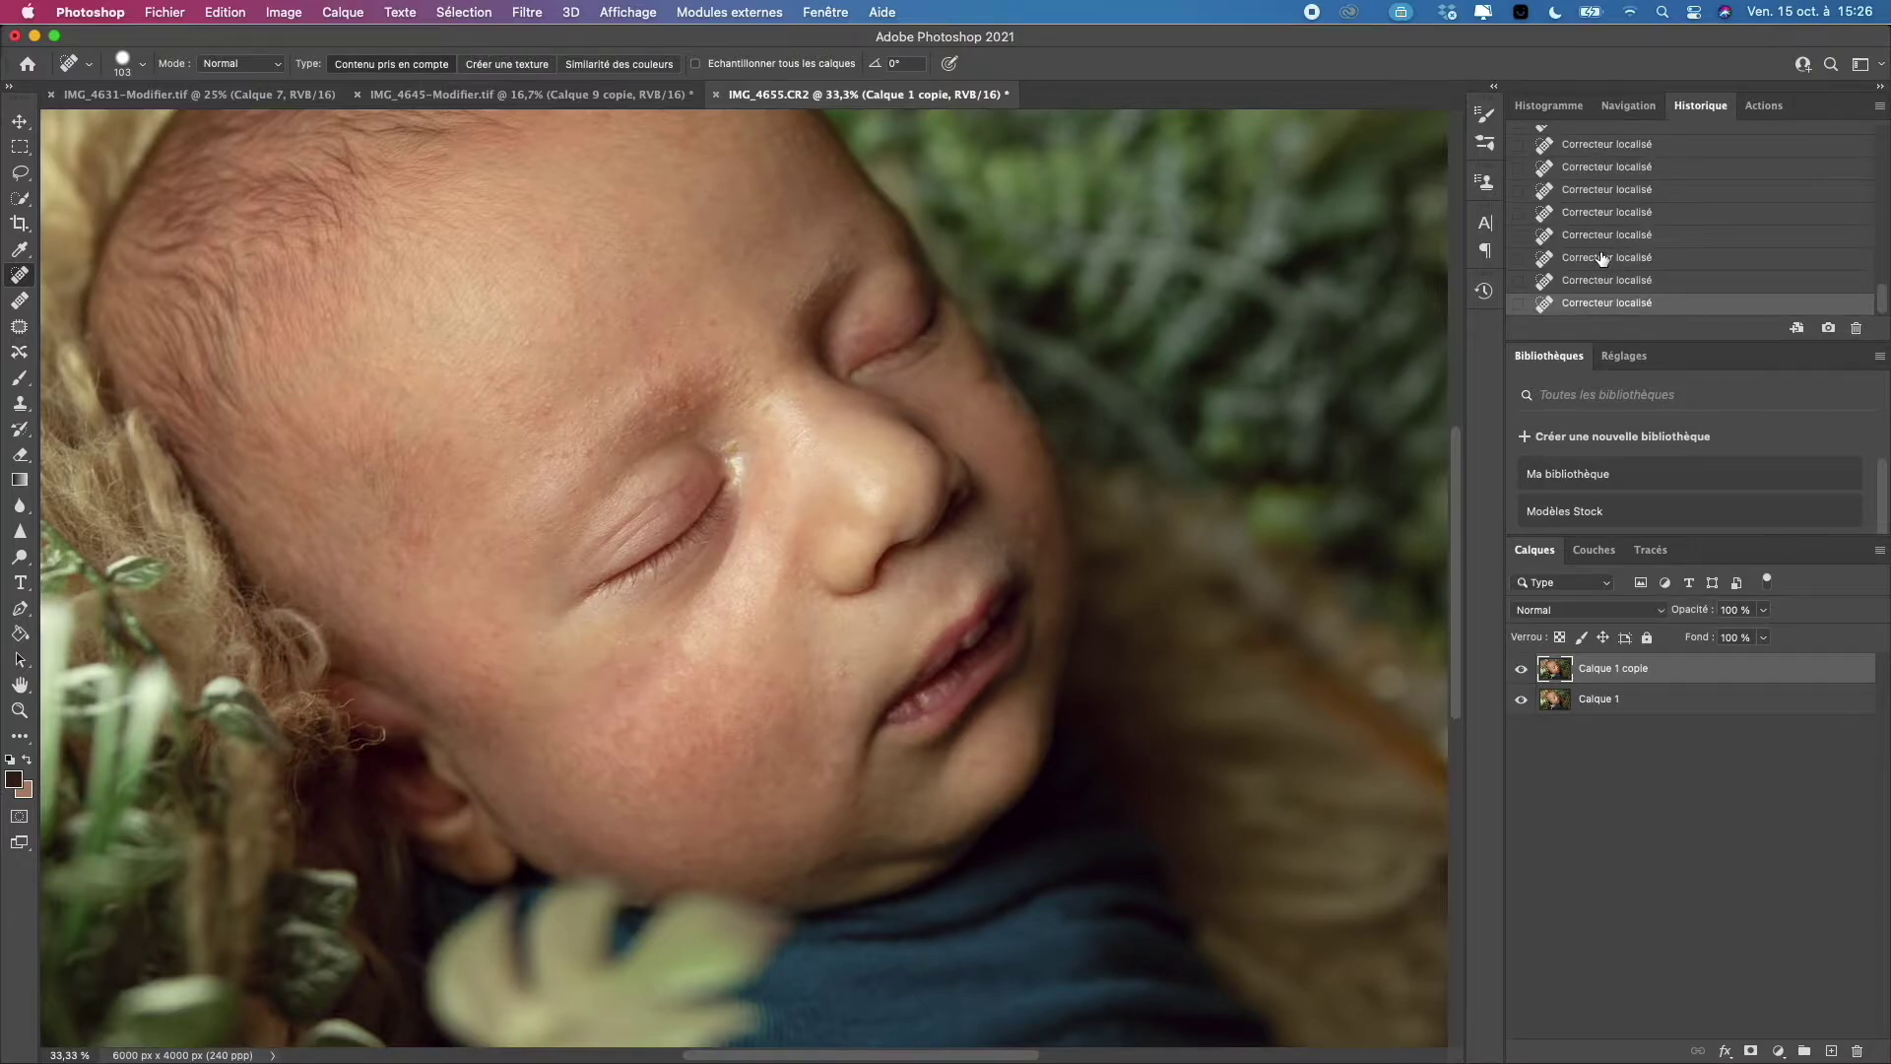
key(super+z)
key(super+z)
key(super+z)
click(1615, 215)
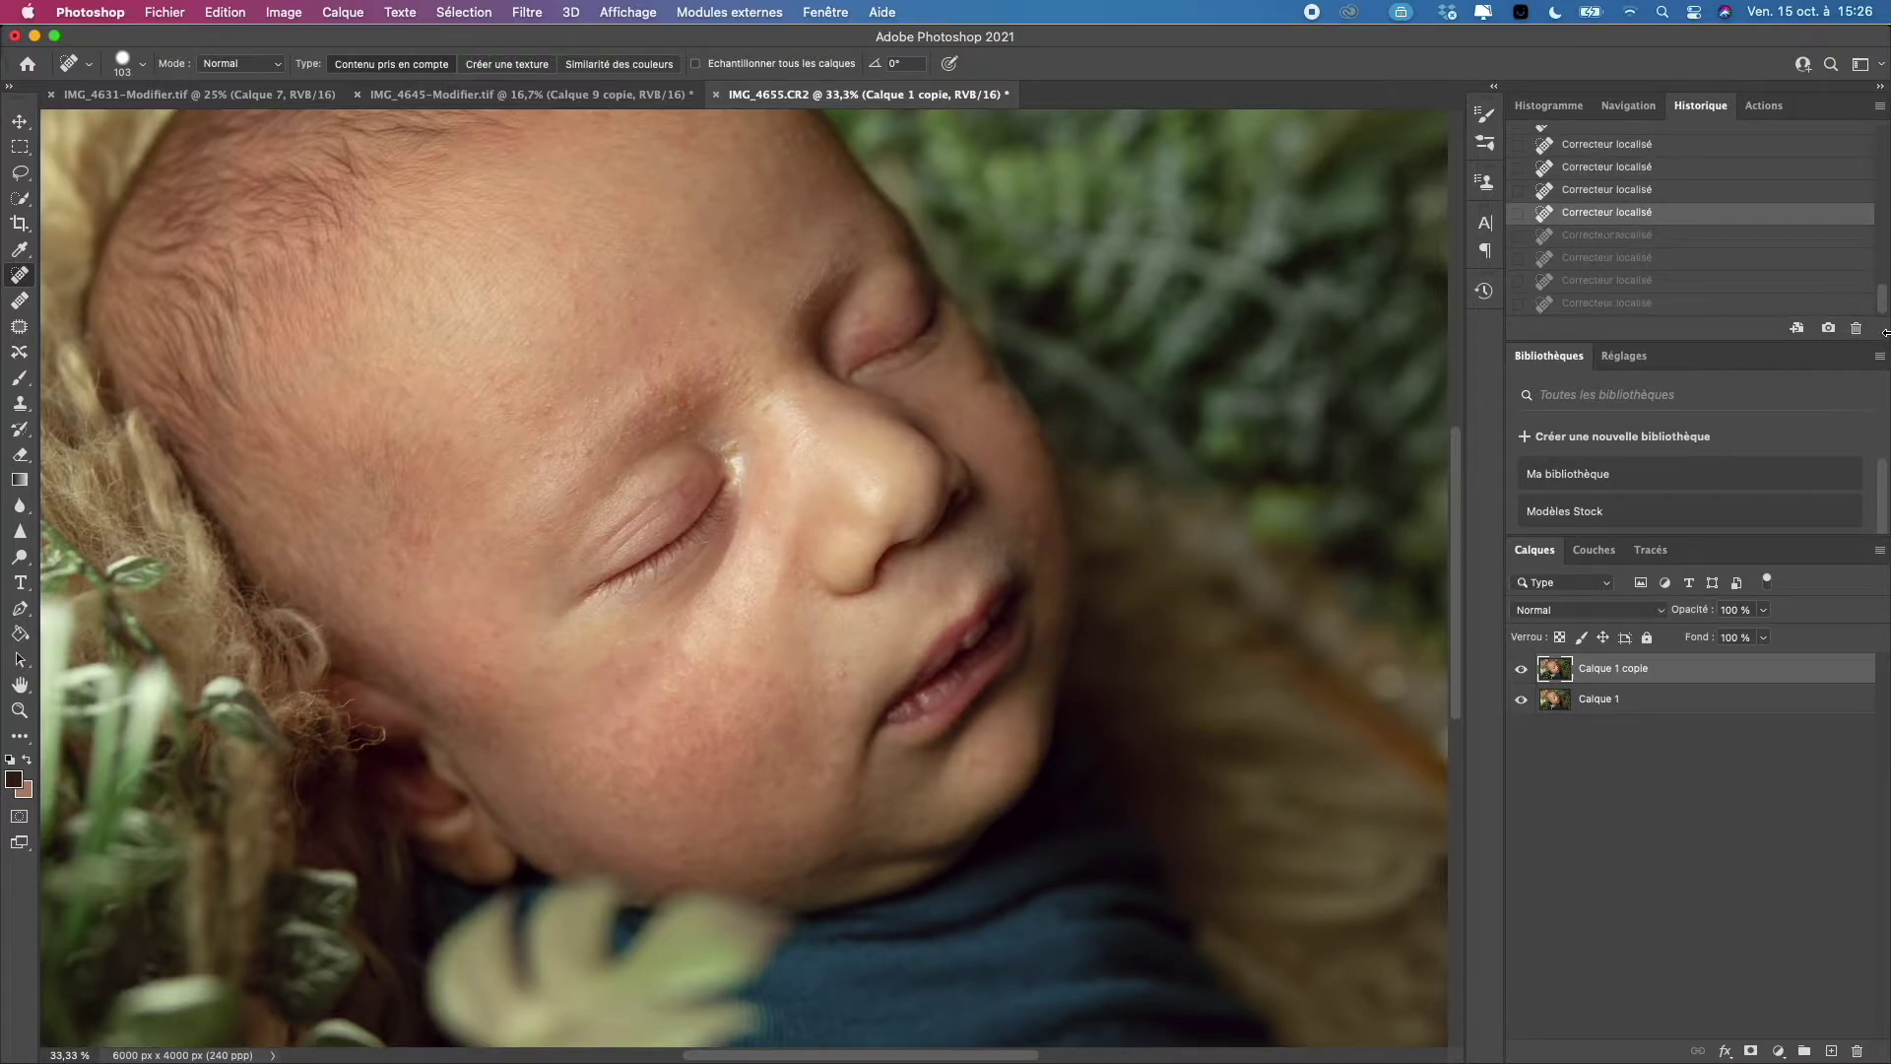
key(super+z)
key(super+z)
key(super+z)
key(super+z)
key(super+z)
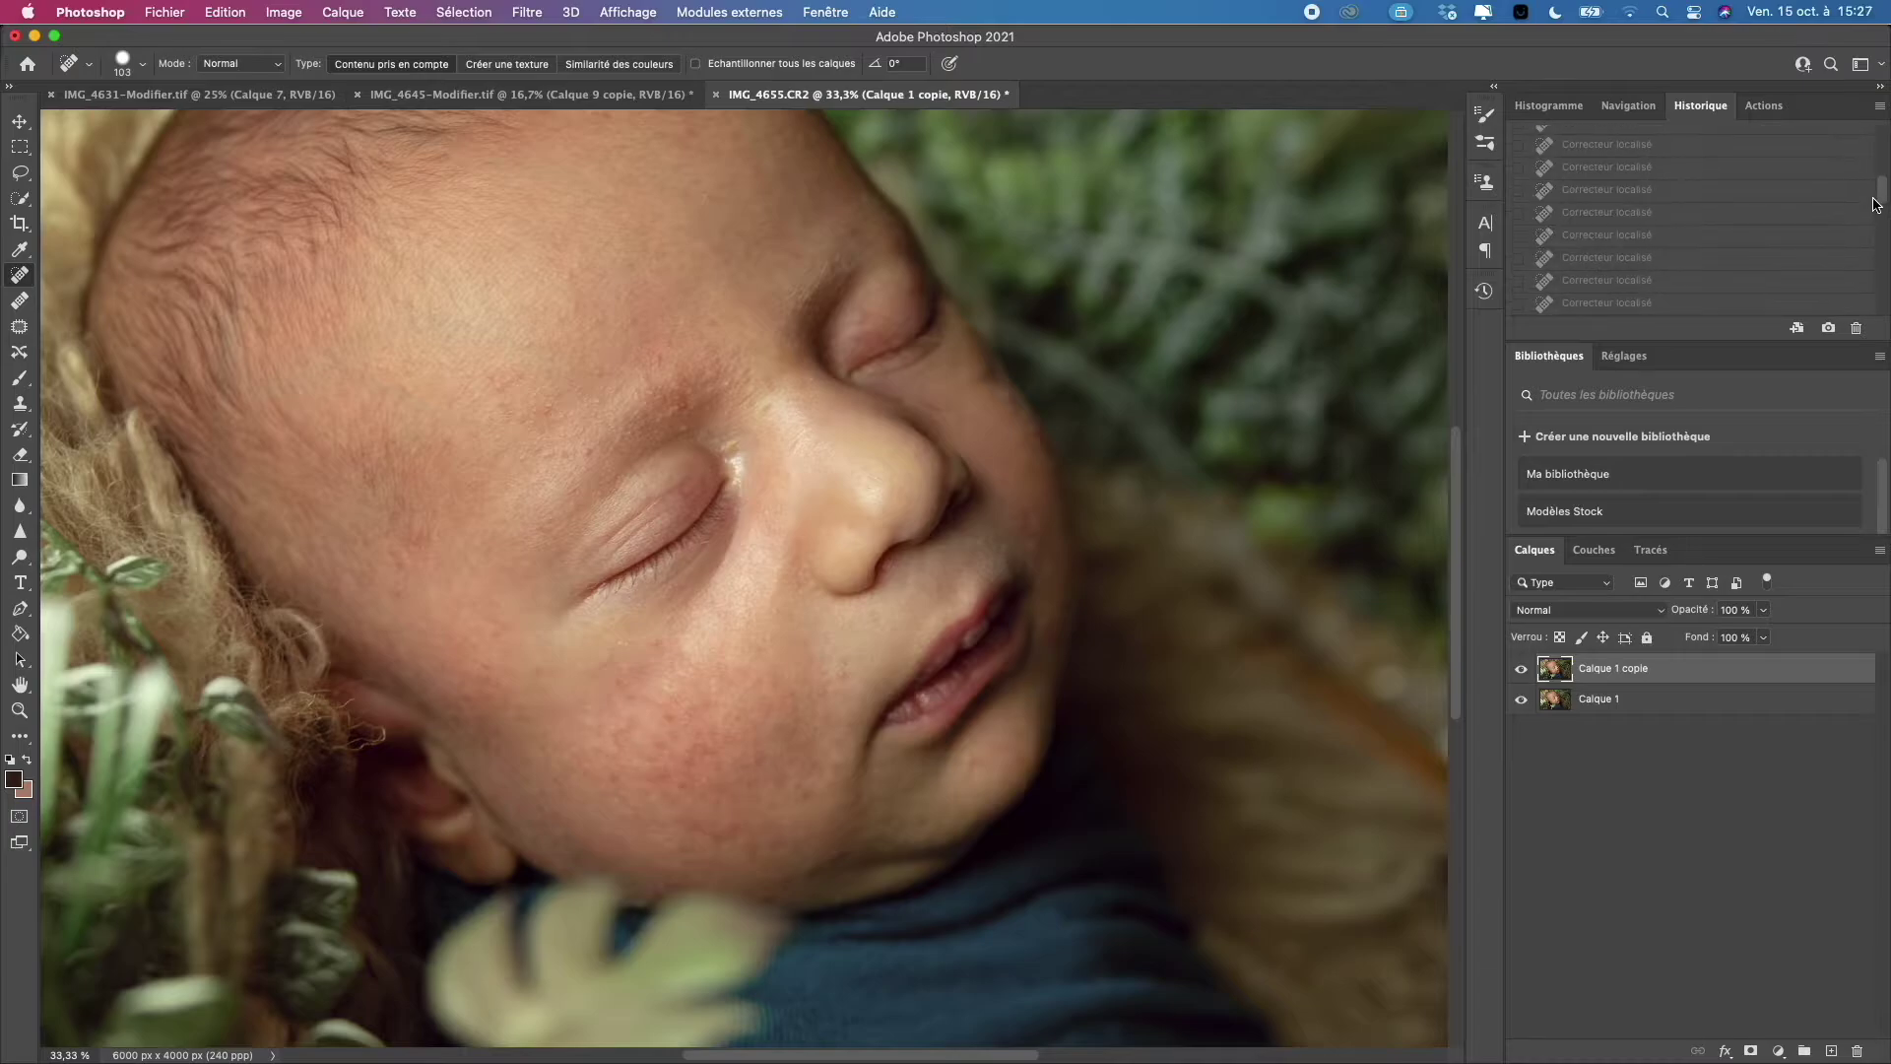
click(1624, 304)
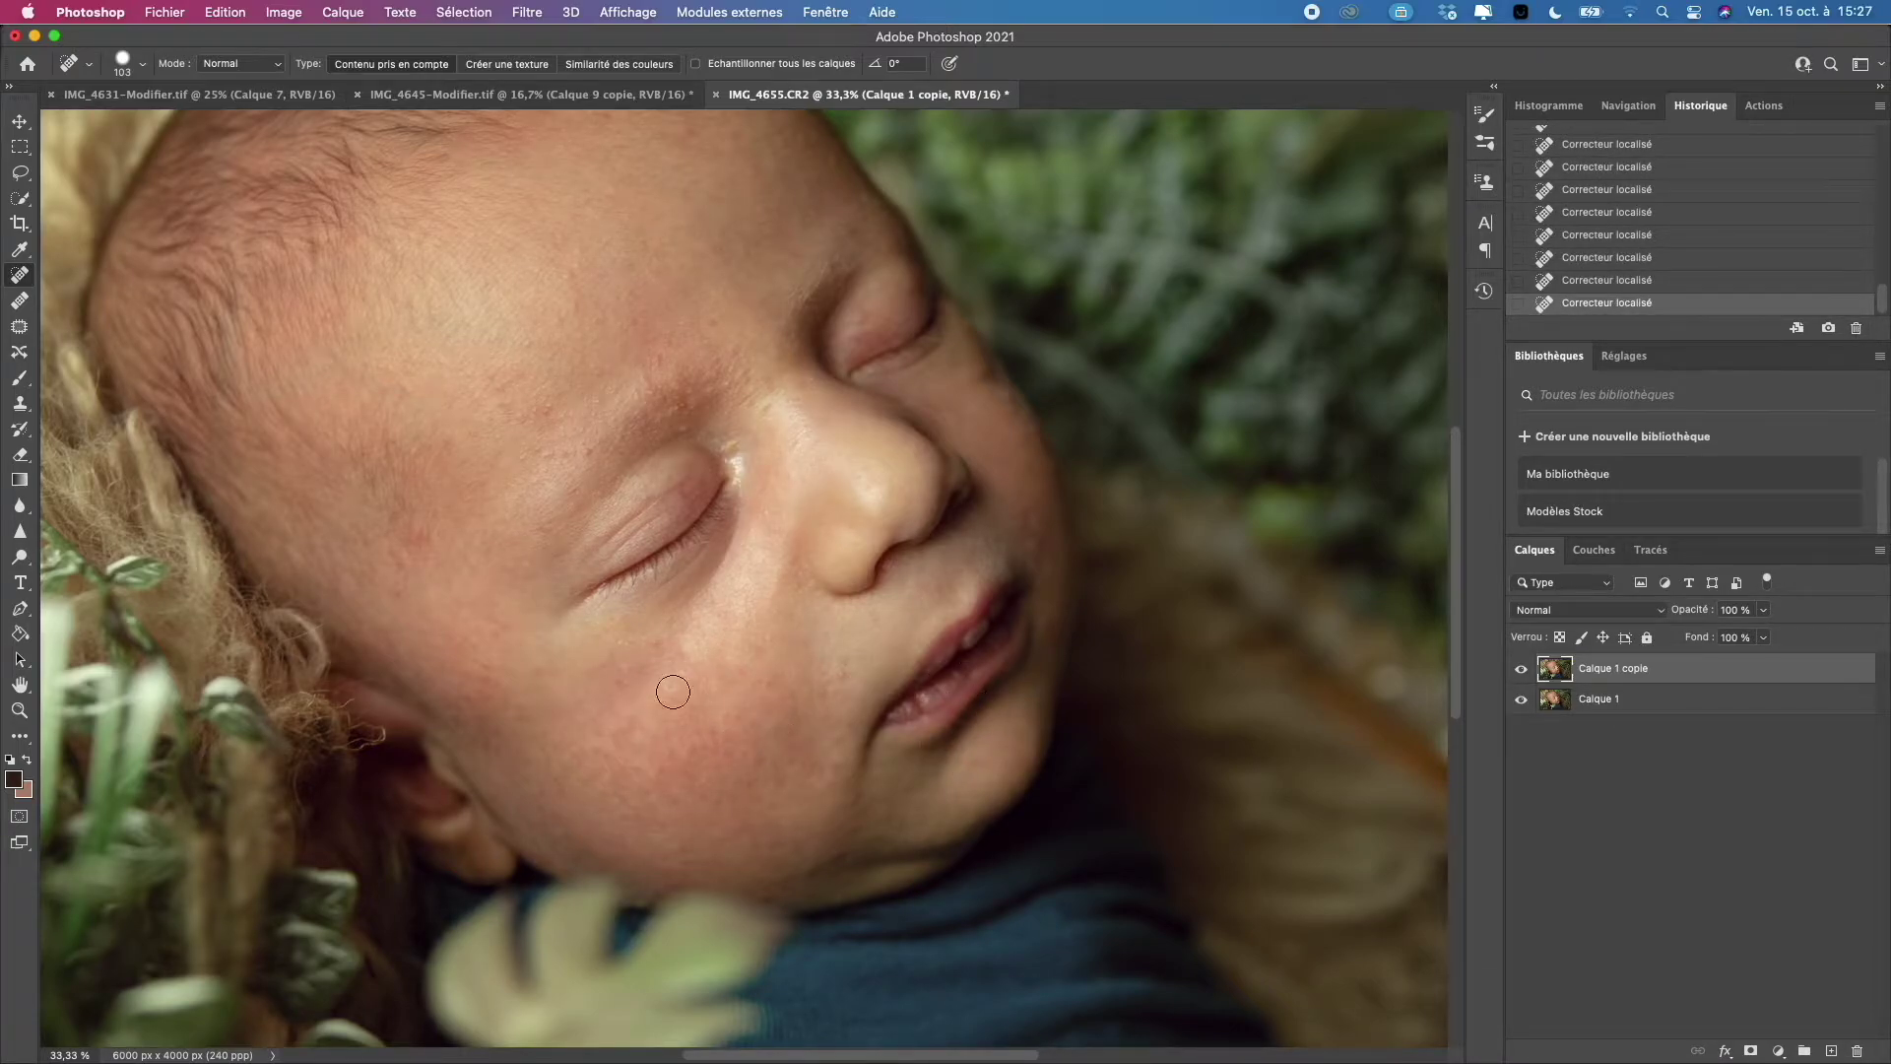
Heal small marks on the chin, the far cheek, the temple, the near cheek and the far eyelid.
click(979, 752)
click(1001, 759)
click(1028, 521)
click(419, 538)
click(657, 642)
click(487, 672)
click(514, 662)
click(862, 315)
click(872, 328)
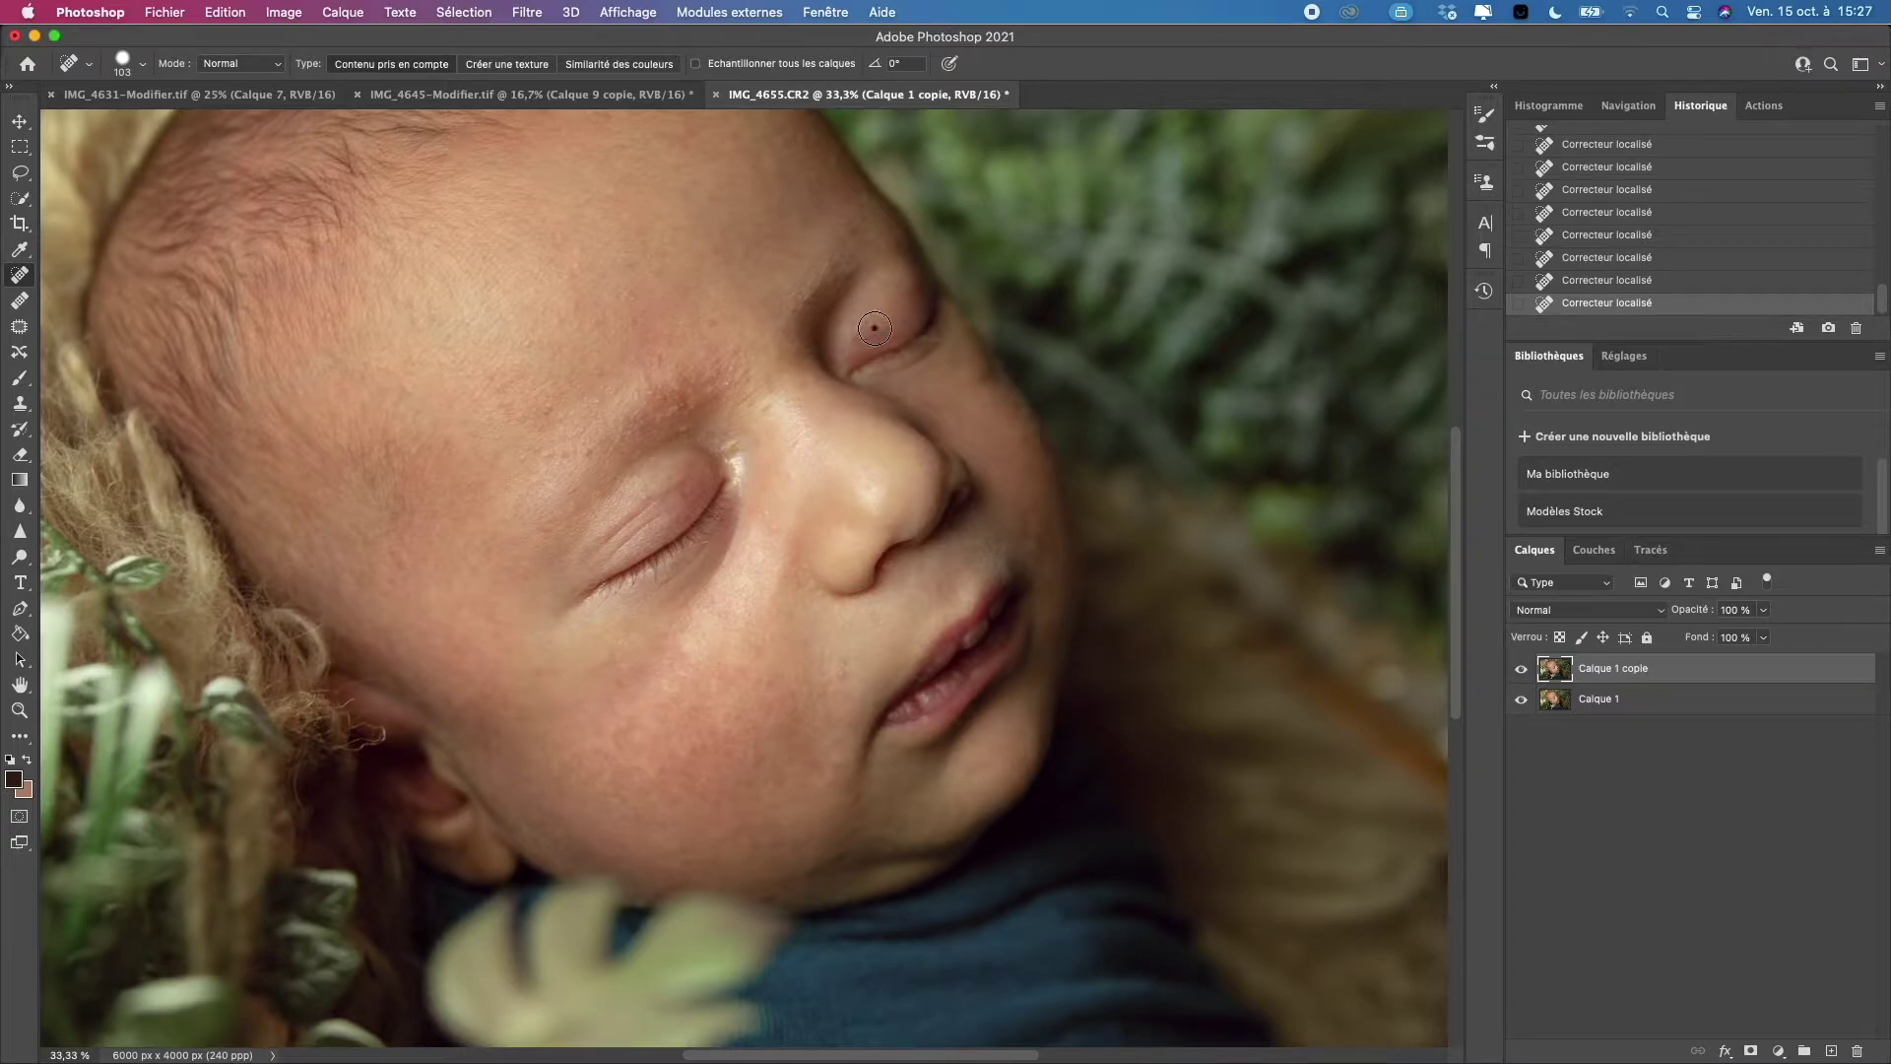
Heal the fine marks around the near eyebrow, between the brows and across the forehead.
click(670, 474)
click(732, 448)
click(754, 404)
click(740, 391)
click(738, 387)
click(683, 430)
click(688, 409)
click(680, 400)
click(666, 402)
click(657, 389)
click(588, 382)
click(599, 398)
click(558, 425)
click(544, 407)
click(583, 449)
click(565, 453)
click(540, 447)
click(523, 431)
click(511, 418)
click(495, 384)
click(520, 352)
click(571, 333)
click(807, 380)
Toggle the visibility of the Calque 1 copie layer to compare the whole photo before and after healing.
key(super+minus)
key(super+minus)
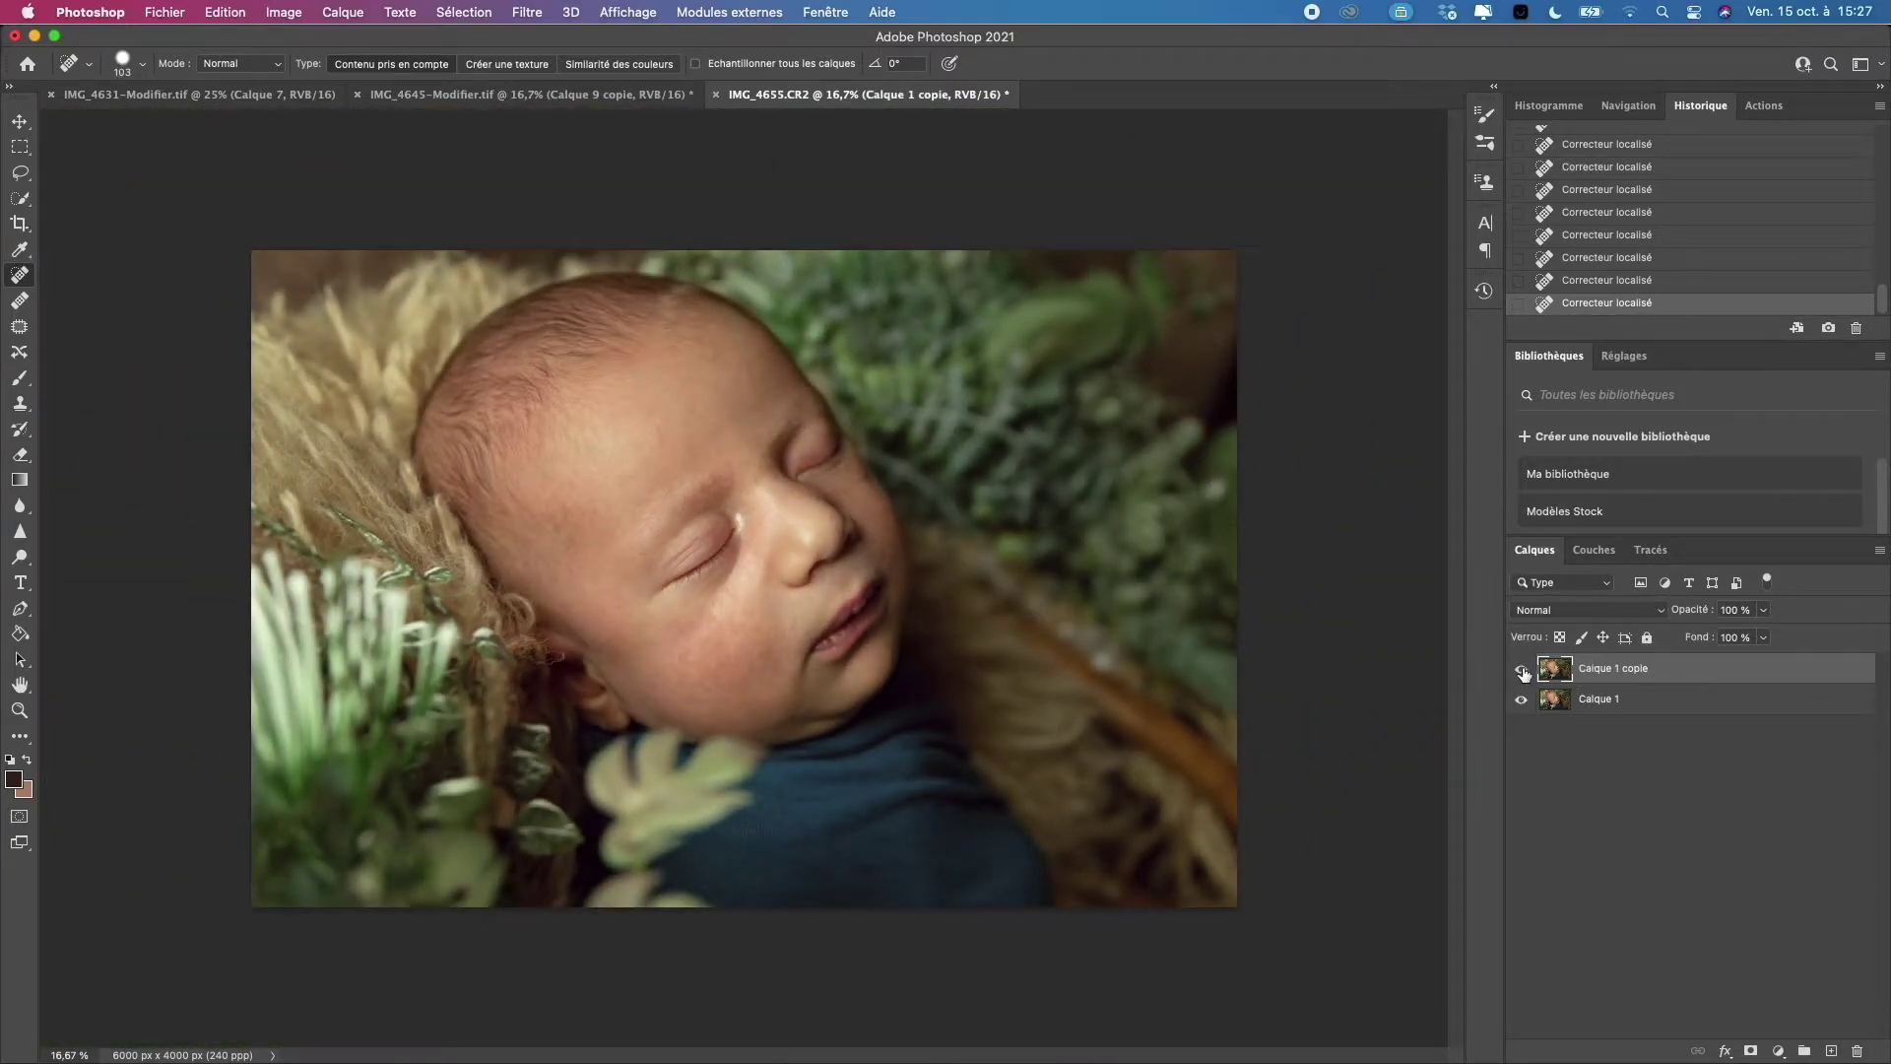
click(1522, 670)
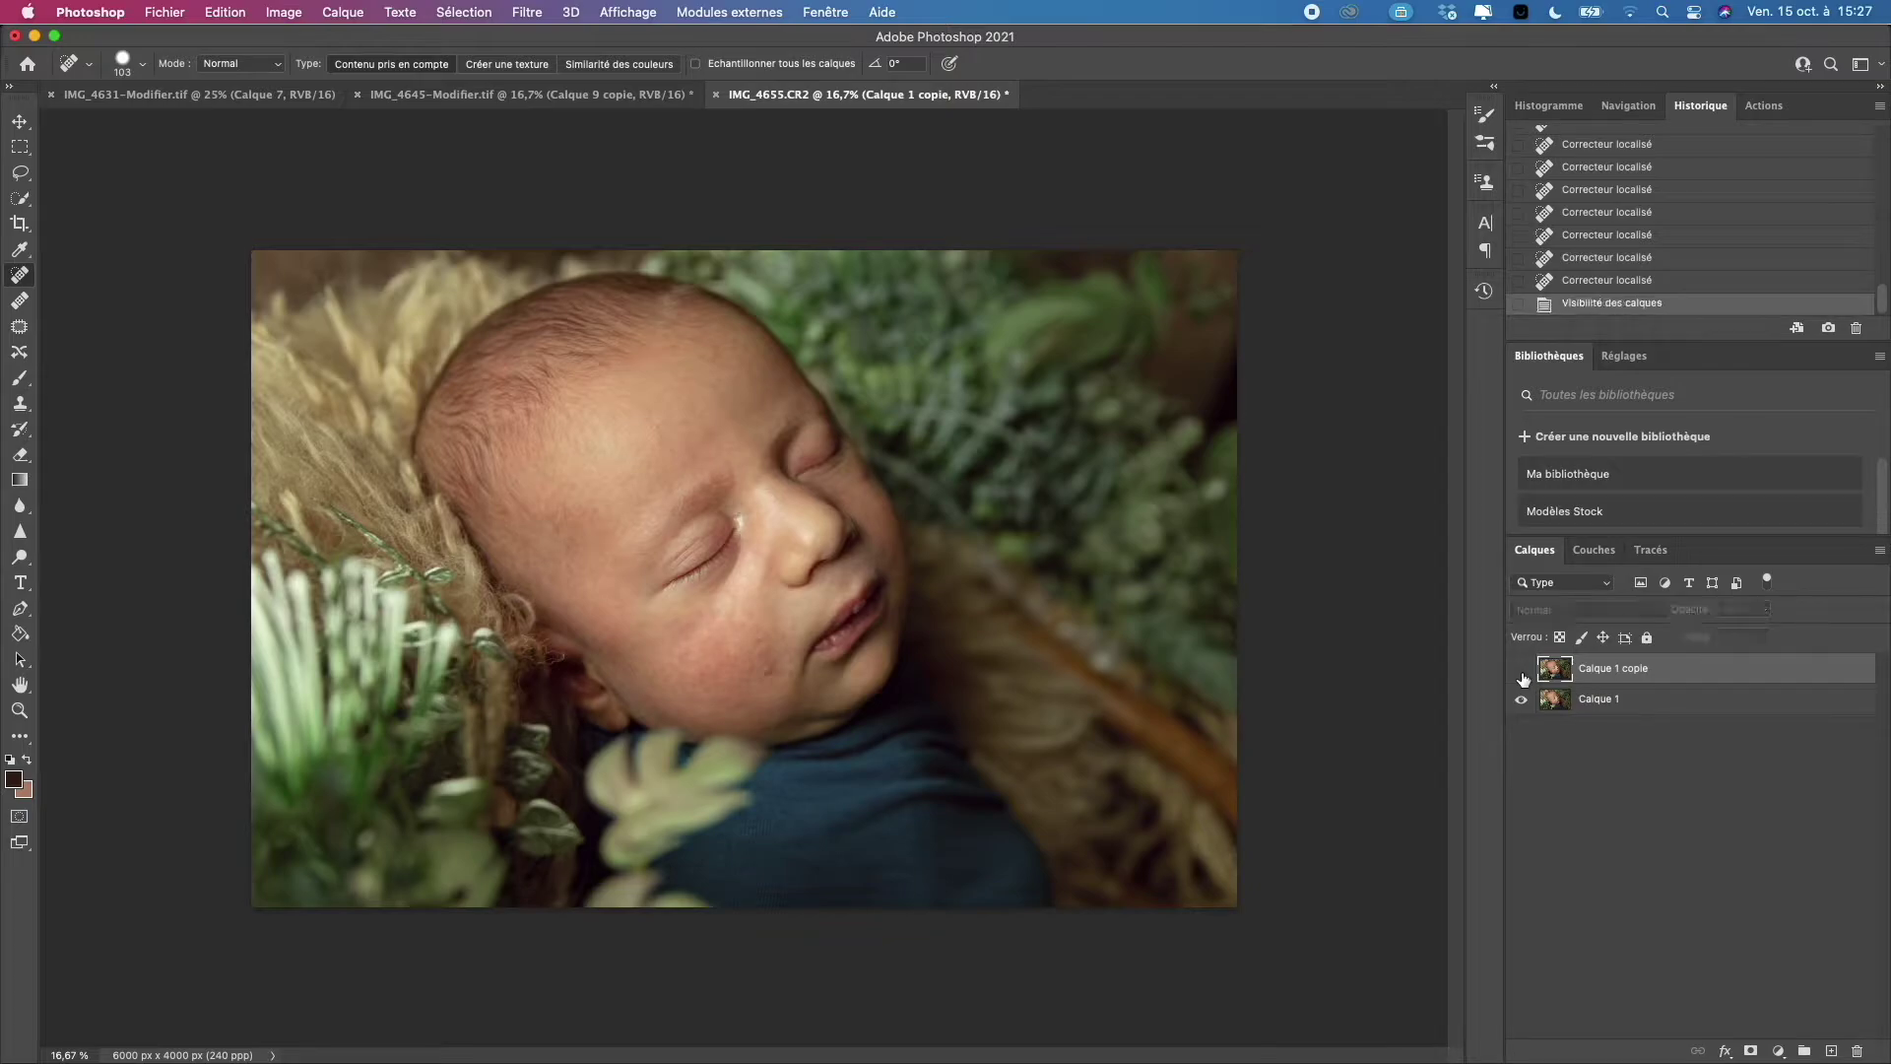
click(1521, 673)
click(1521, 672)
click(1522, 672)
click(1522, 673)
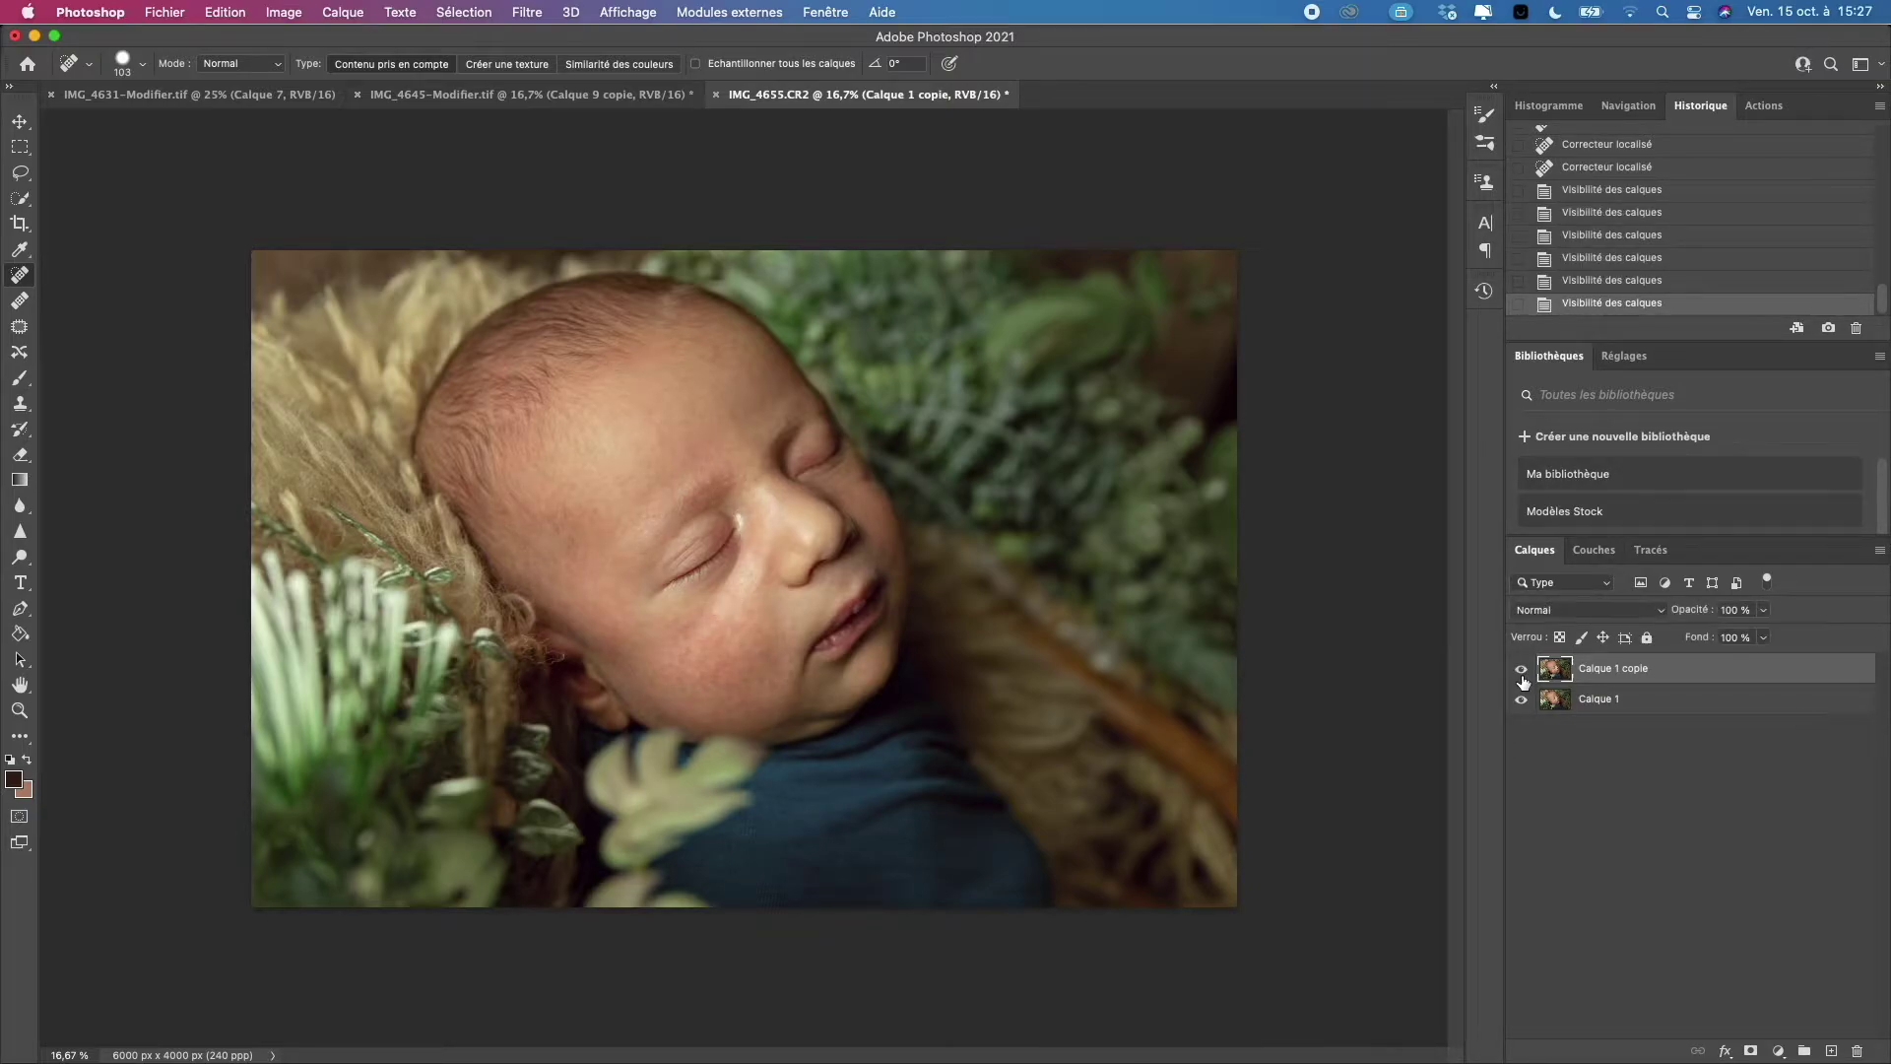
Heal the last small marks beside the mouth and around the nostrils.
key(super+plus)
click(843, 668)
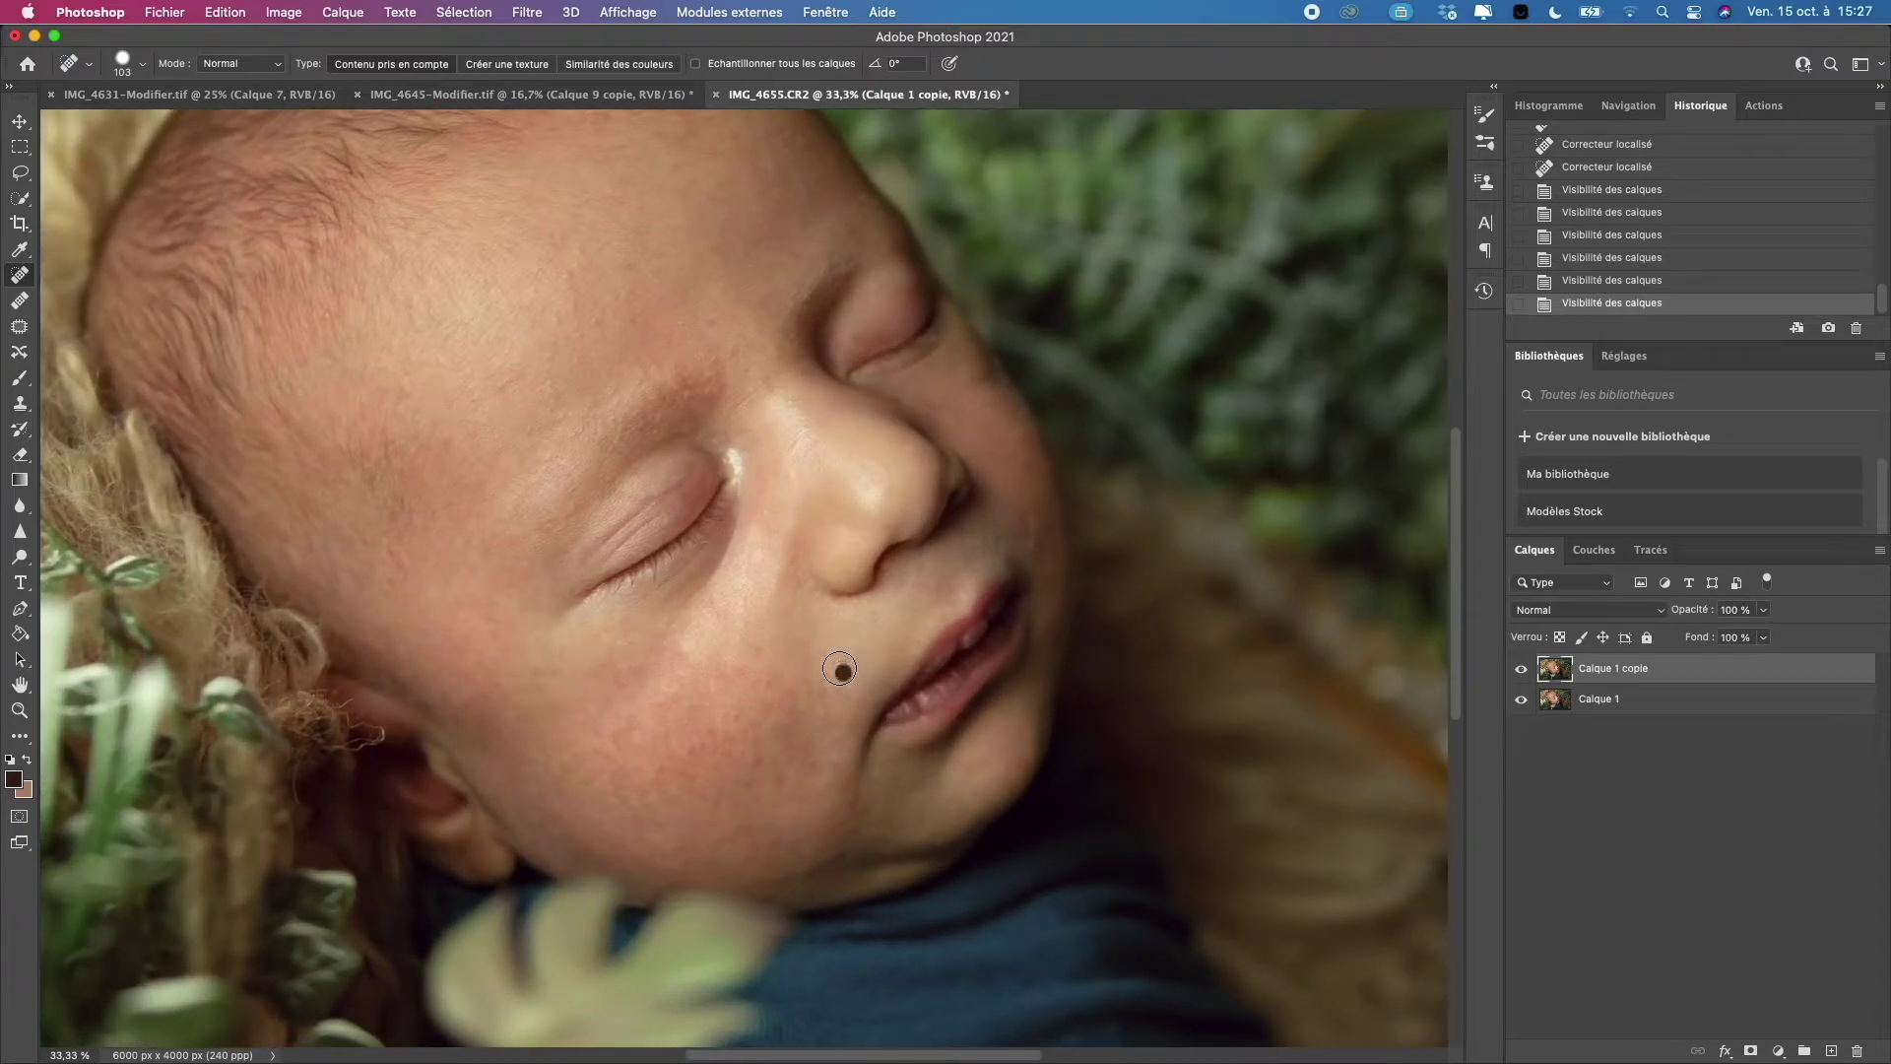
click(883, 570)
click(808, 583)
click(797, 553)
key(super+minus)
key(super+minus)
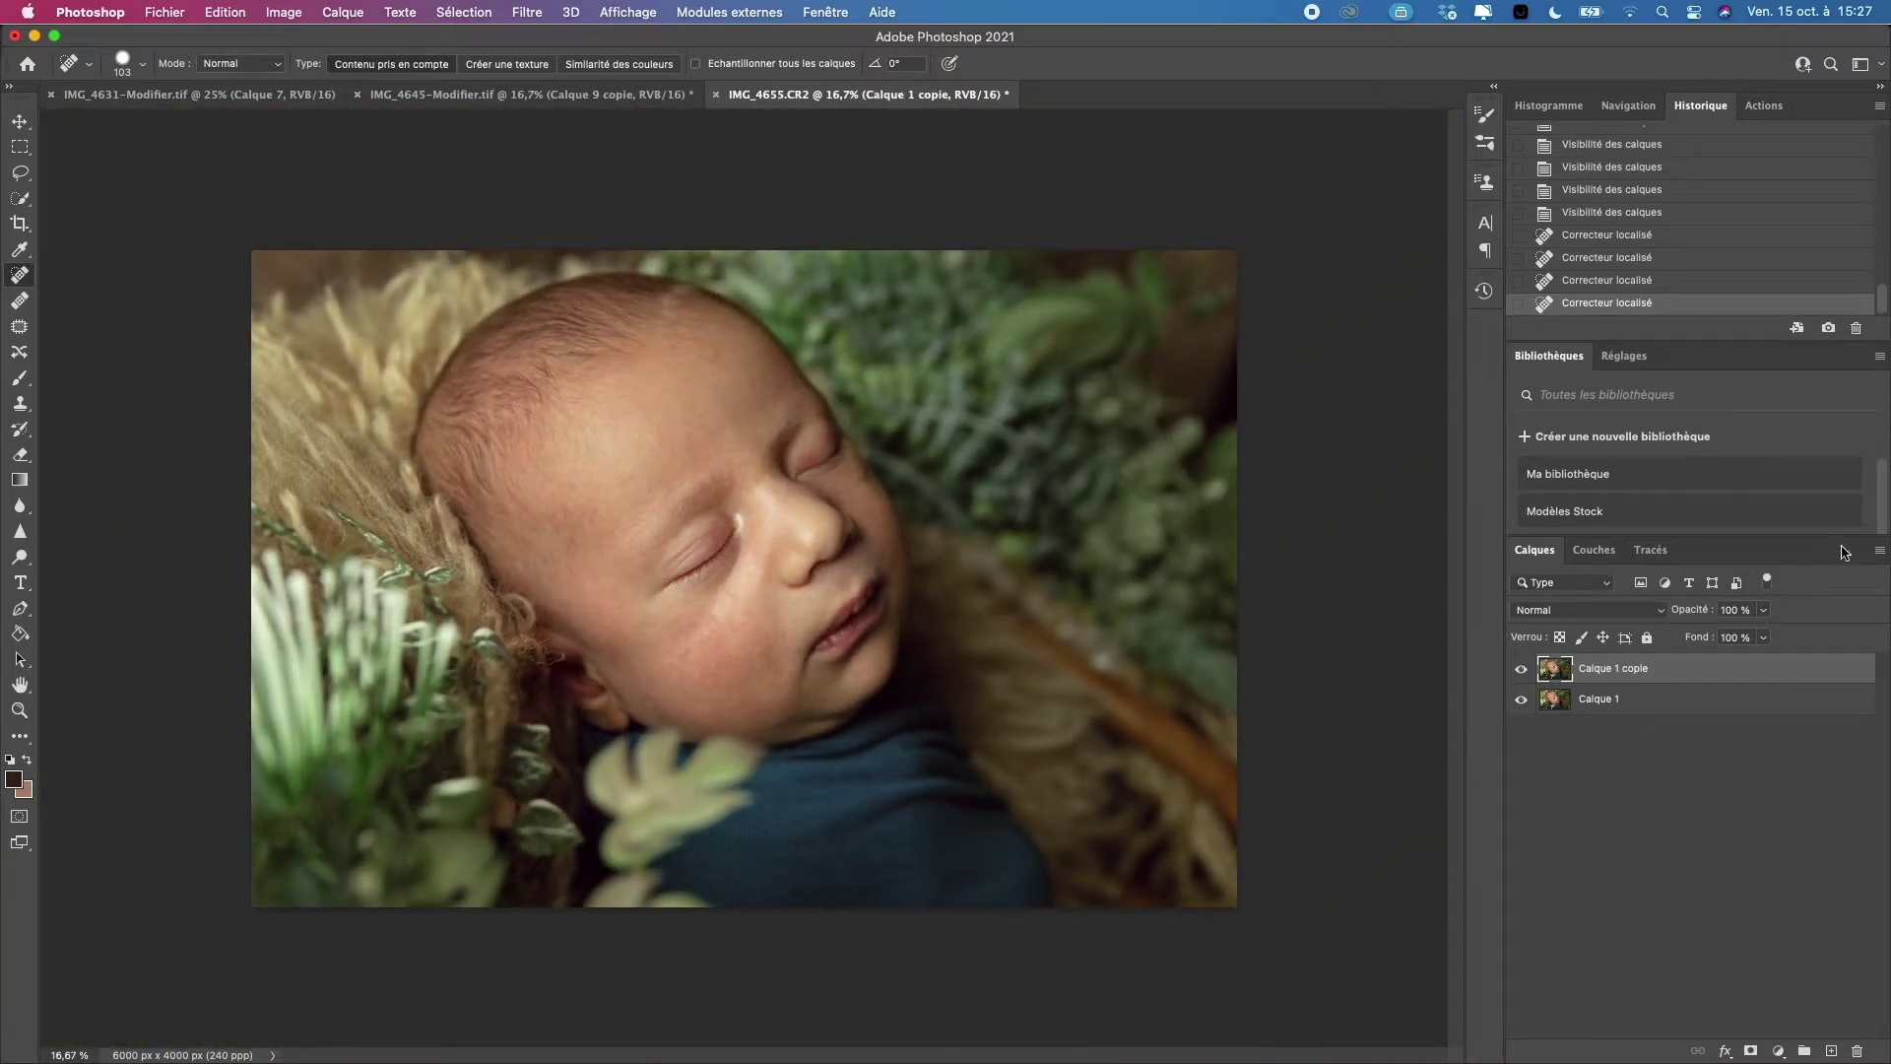
Add an empty layer on top of the stack and hide it.
click(1831, 1050)
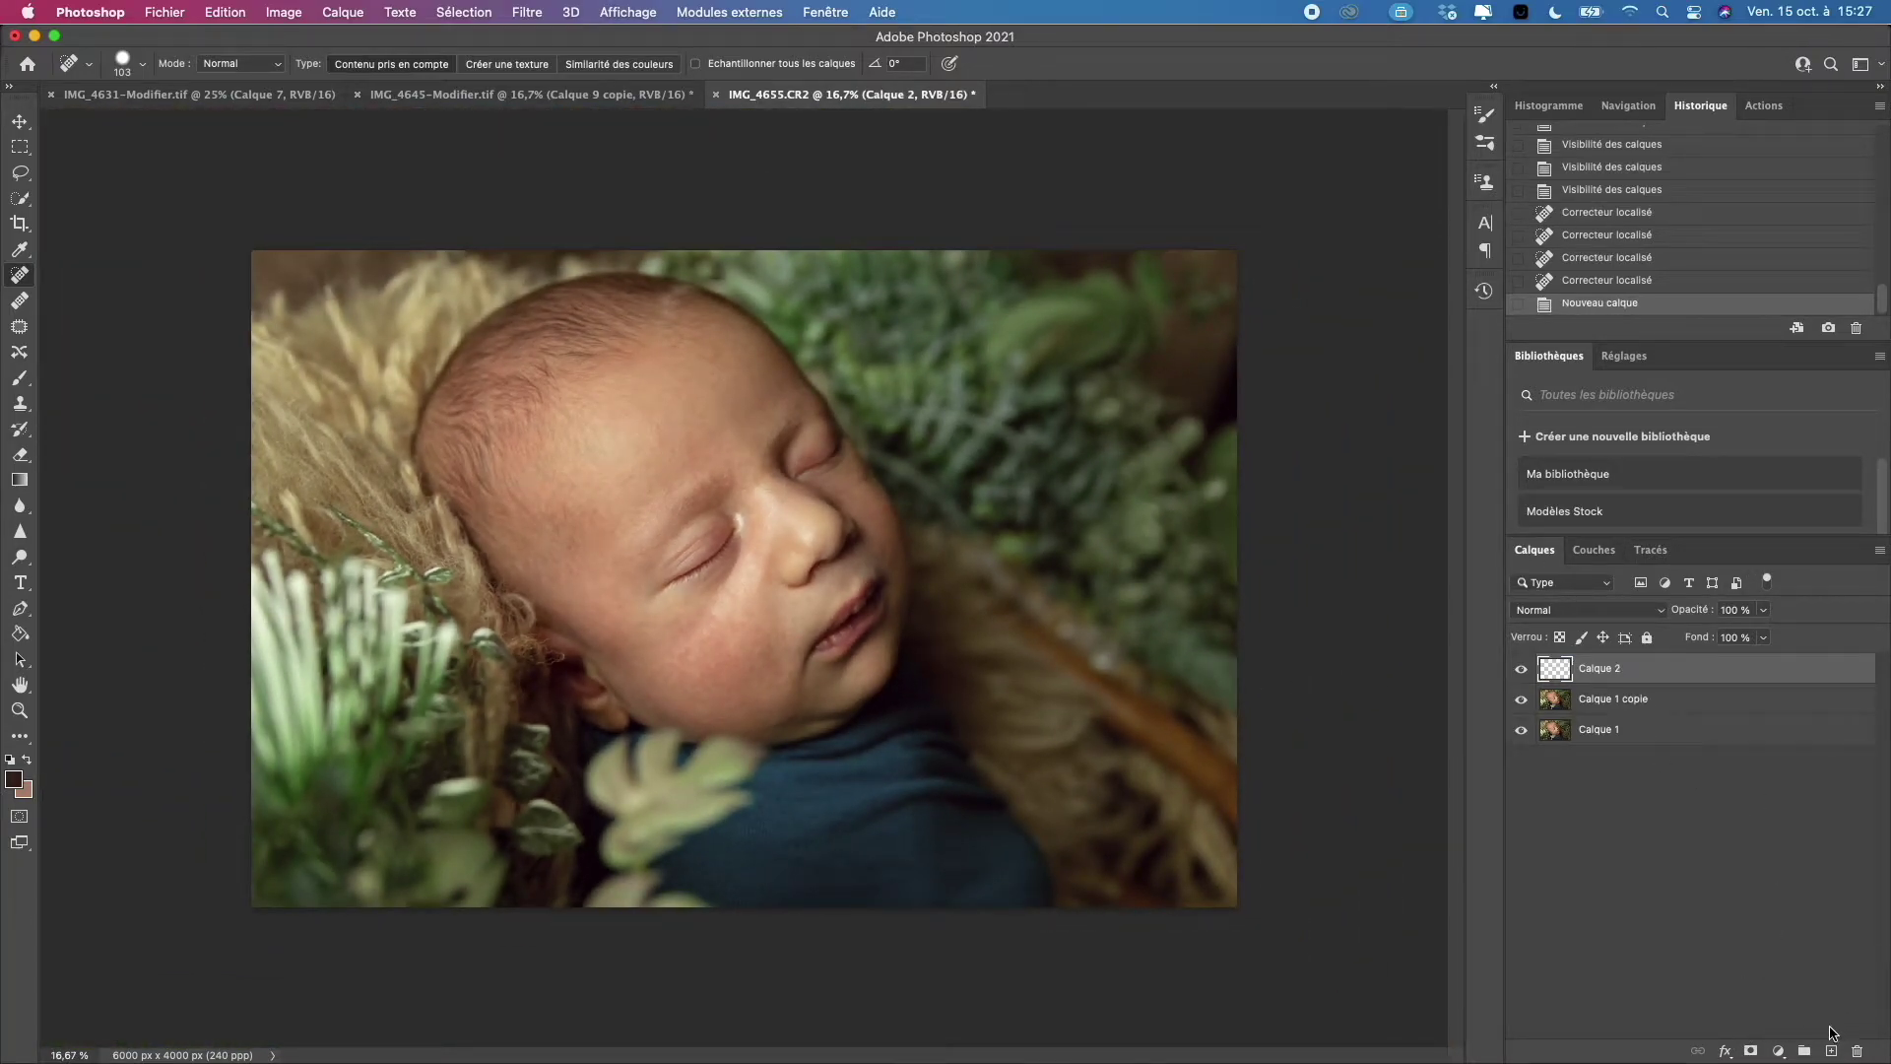
click(1522, 670)
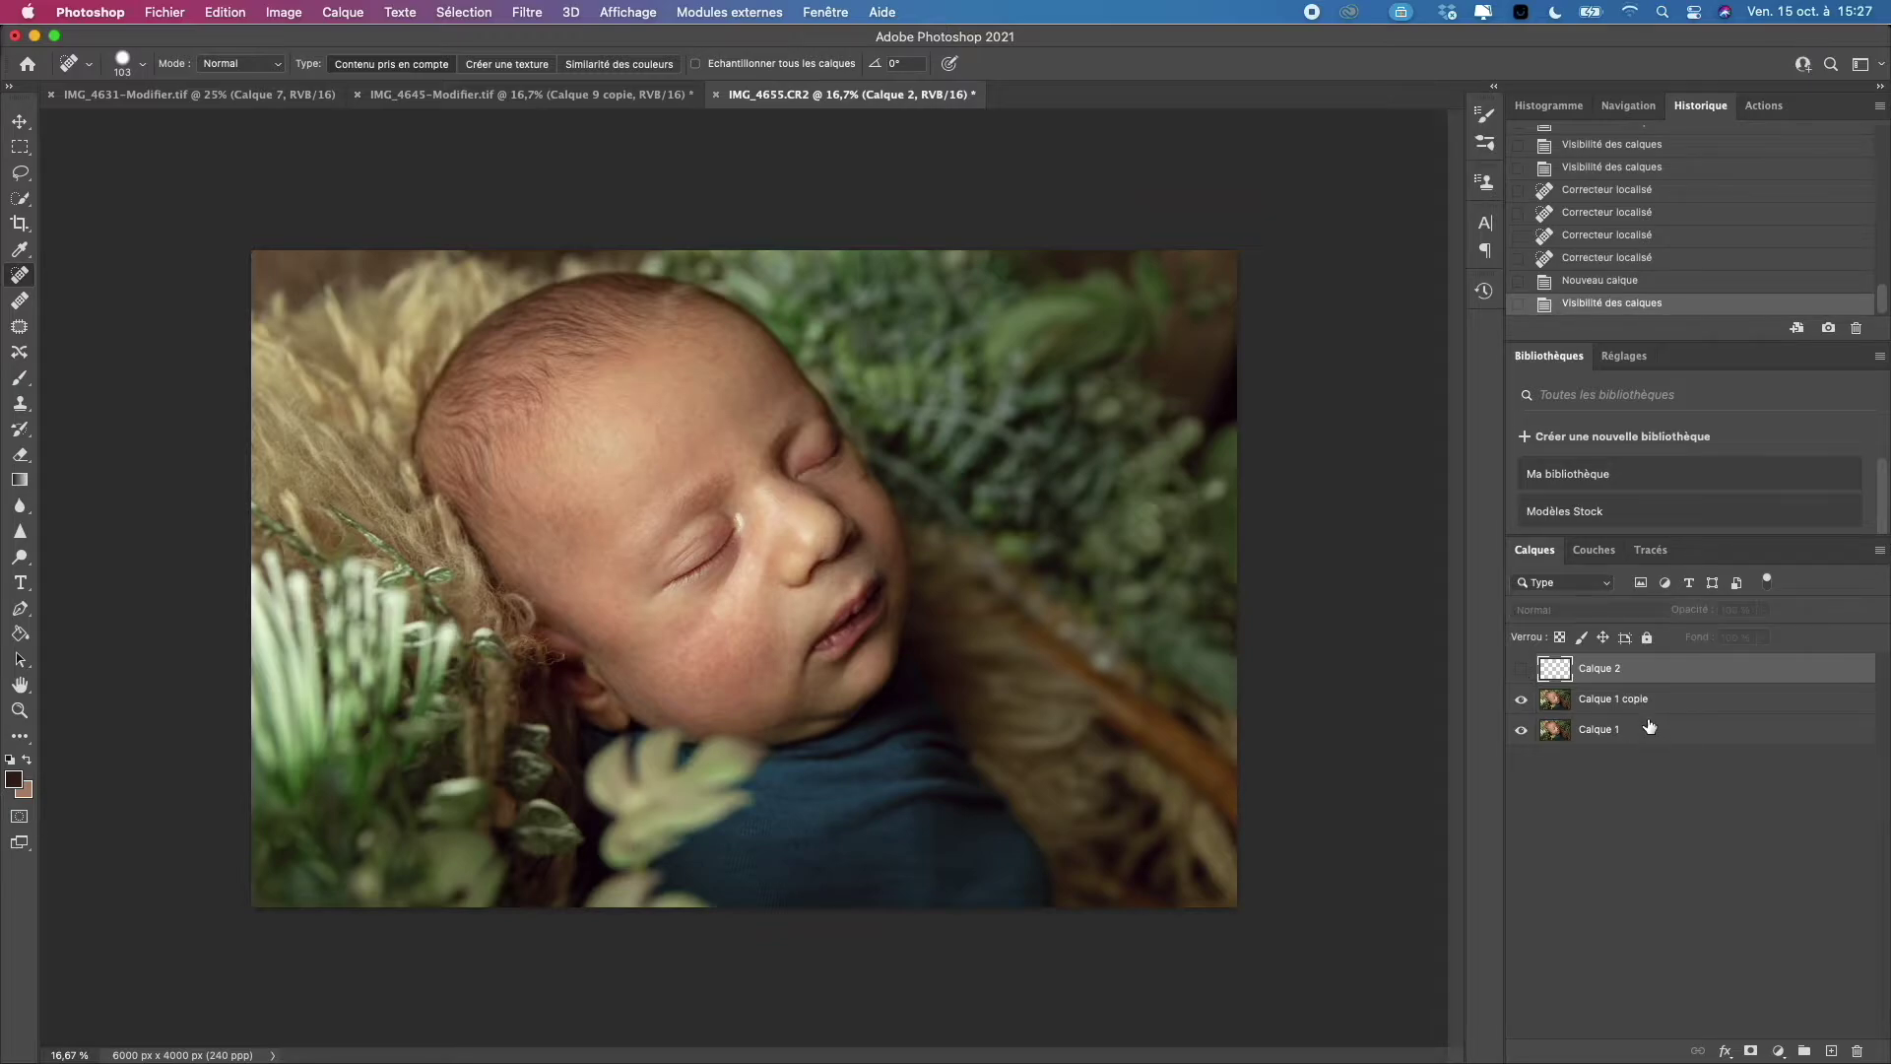
Duplicate the Calque 1 copie layer as Calque 1 copie 2.
click(1638, 705)
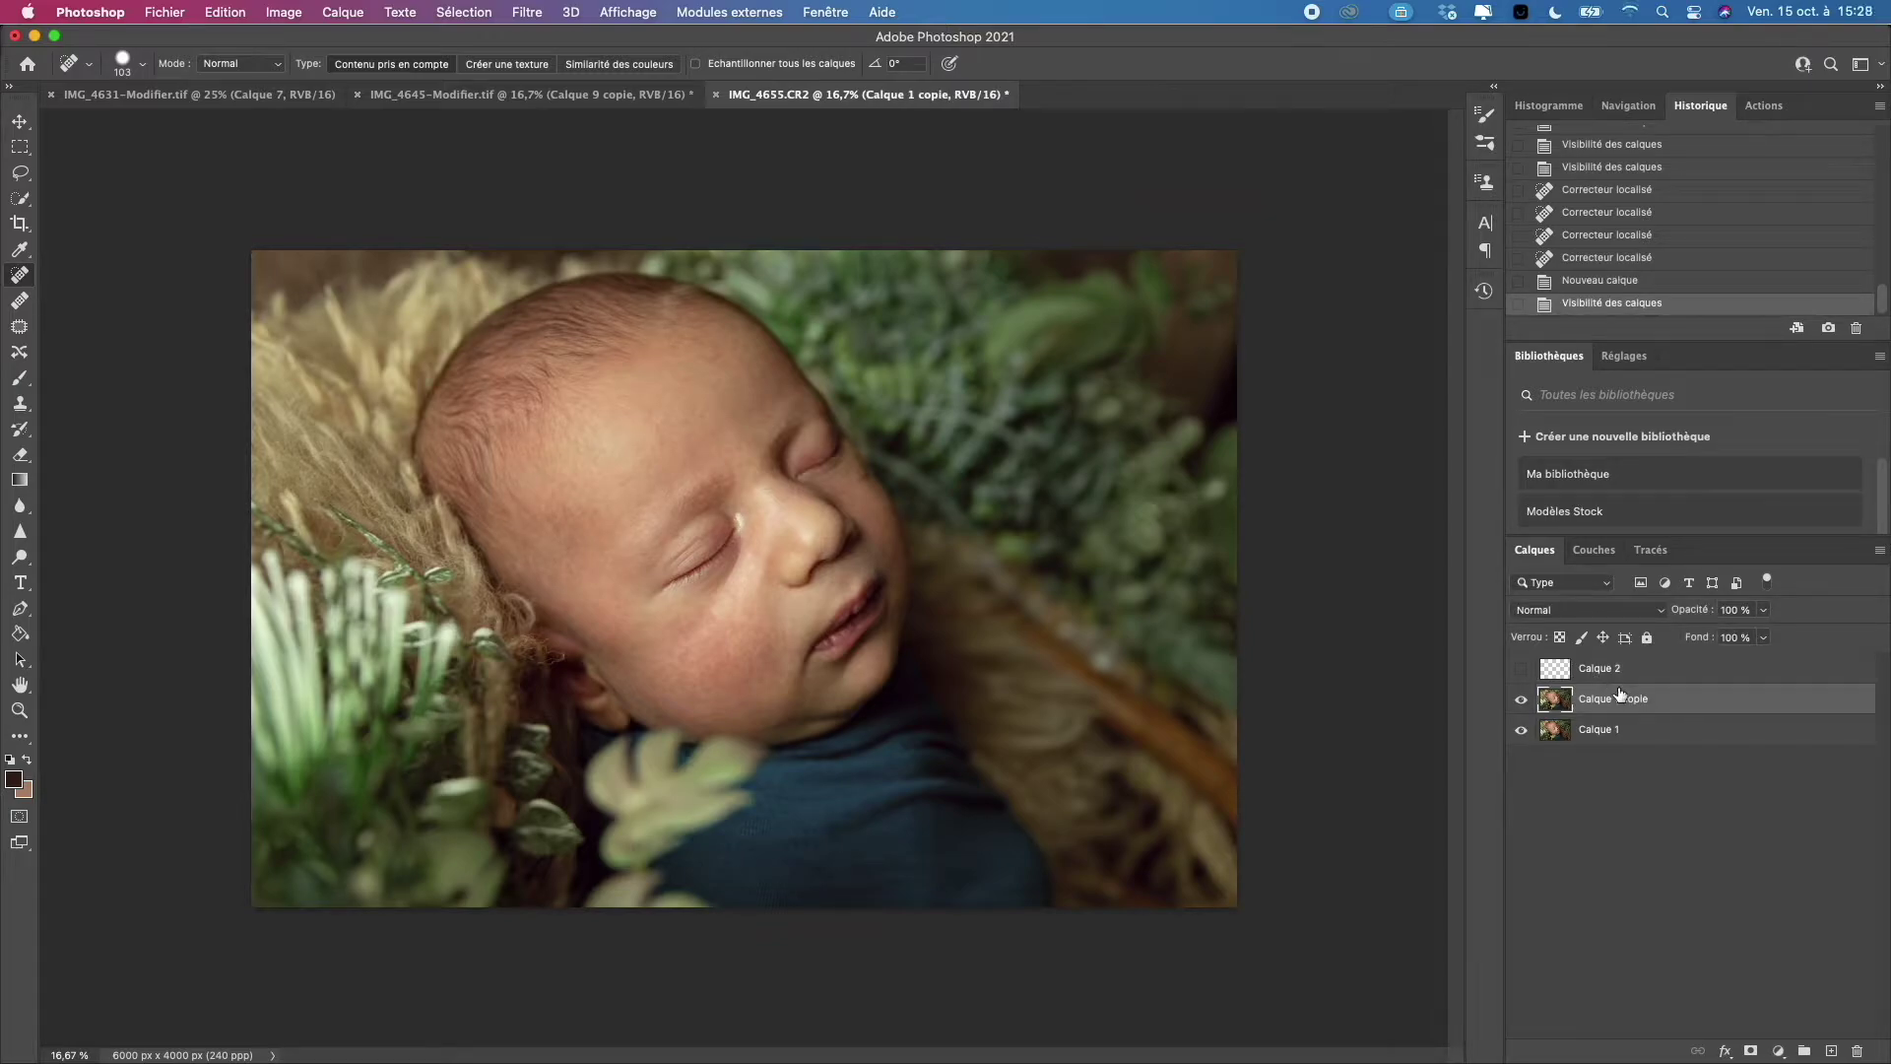
right_click(1624, 698)
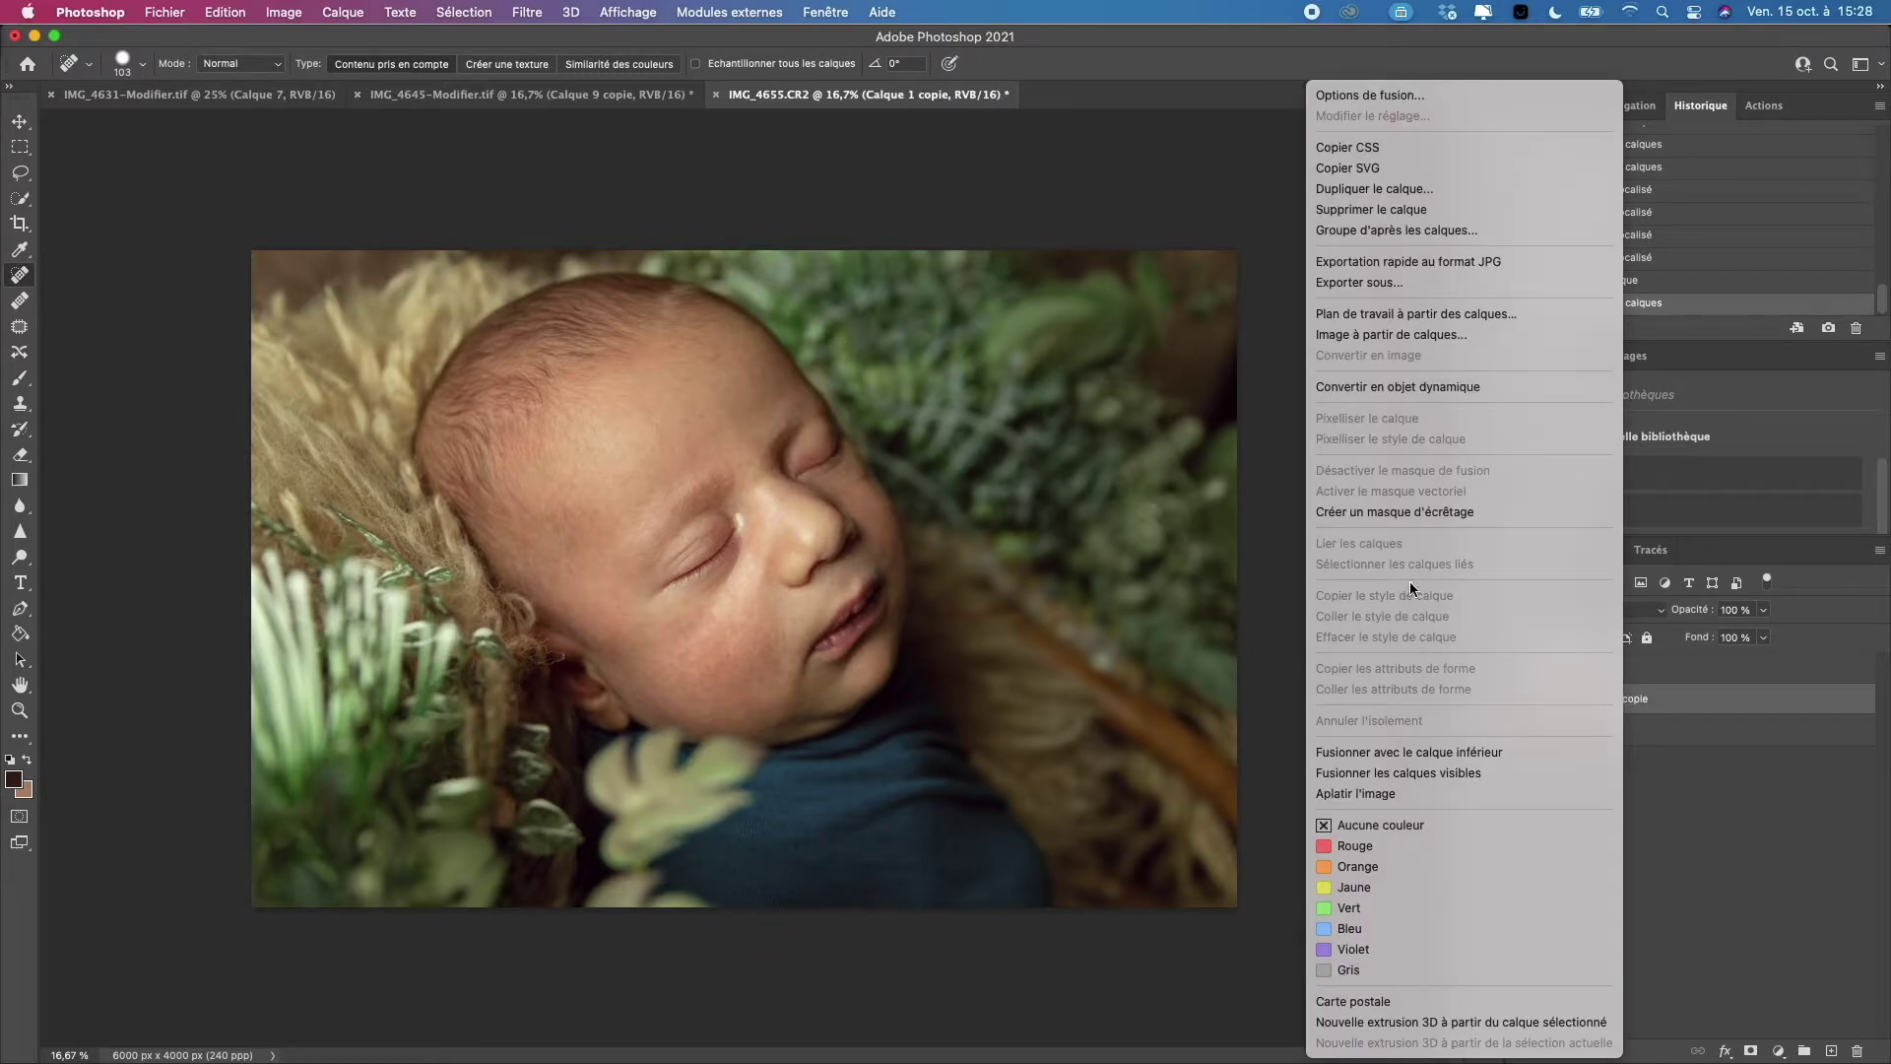
click(1394, 190)
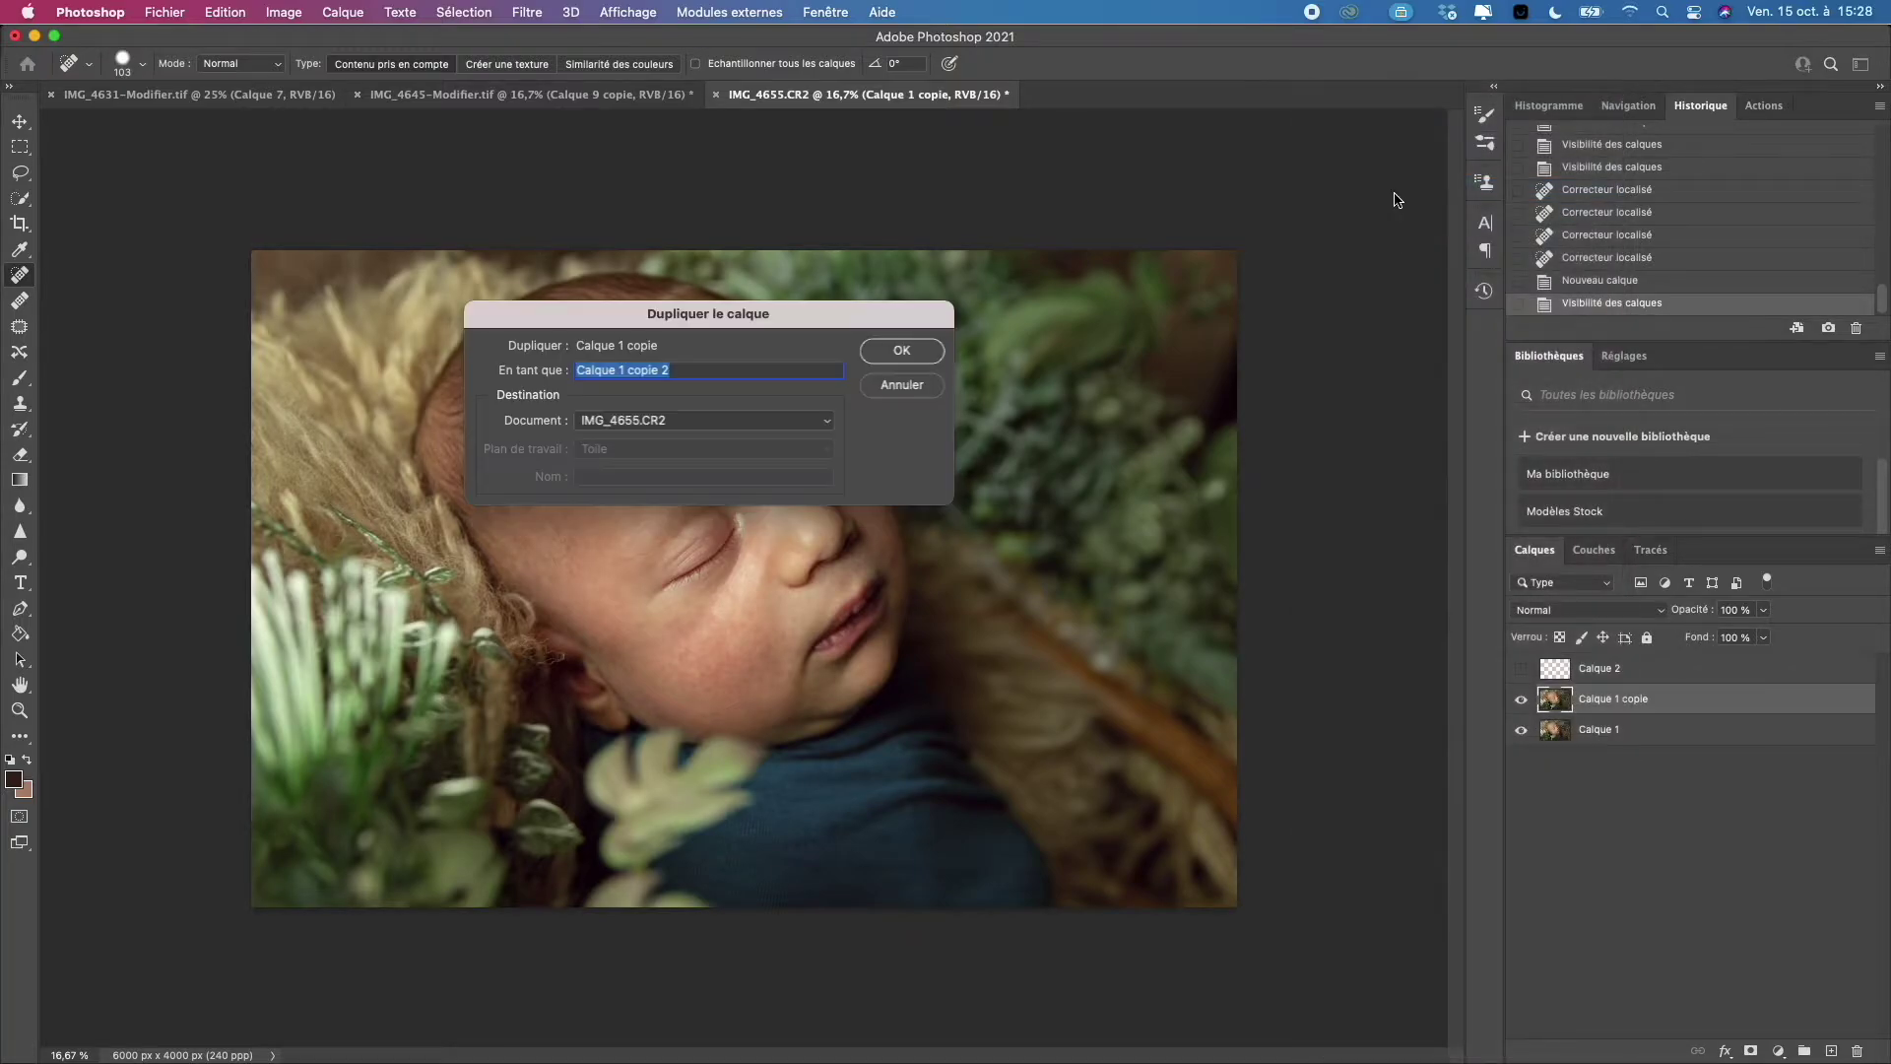
click(901, 351)
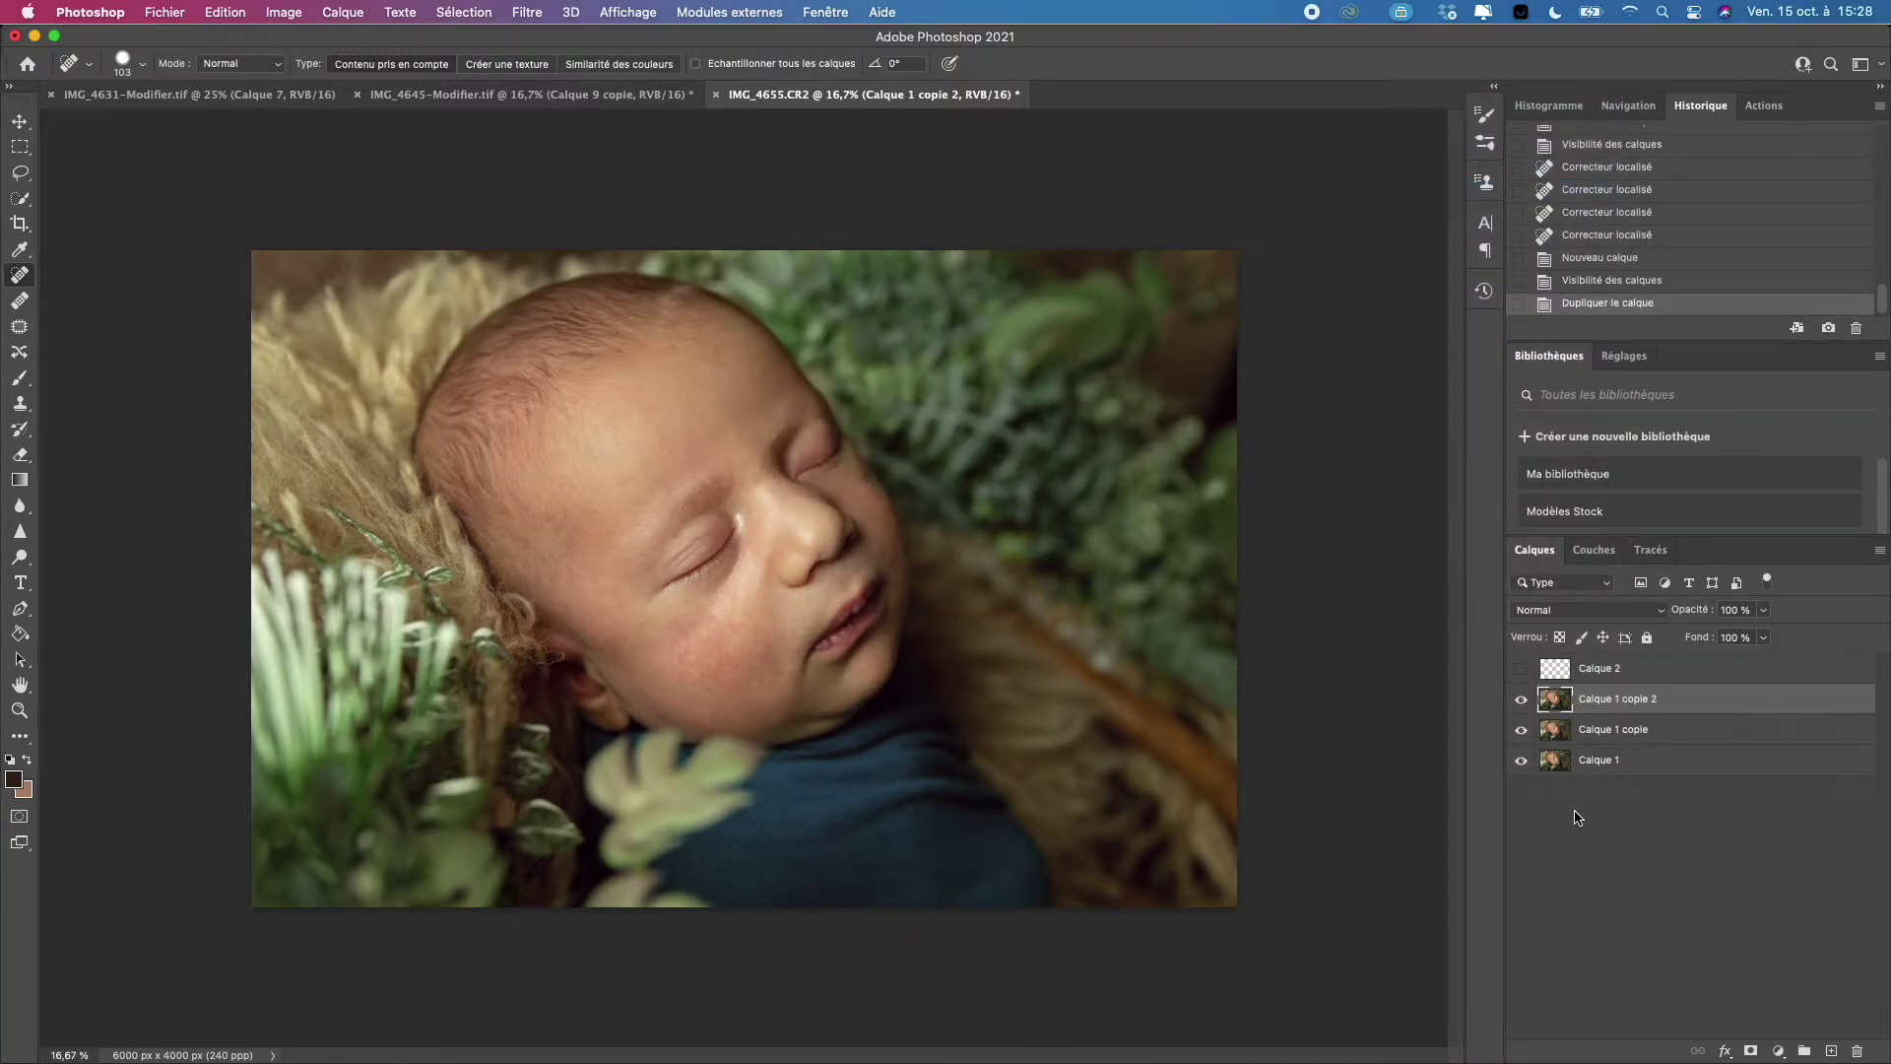
Run the Peau de Bébé action from the Peau Parfaite set and dismiss its instruction message.
click(1764, 106)
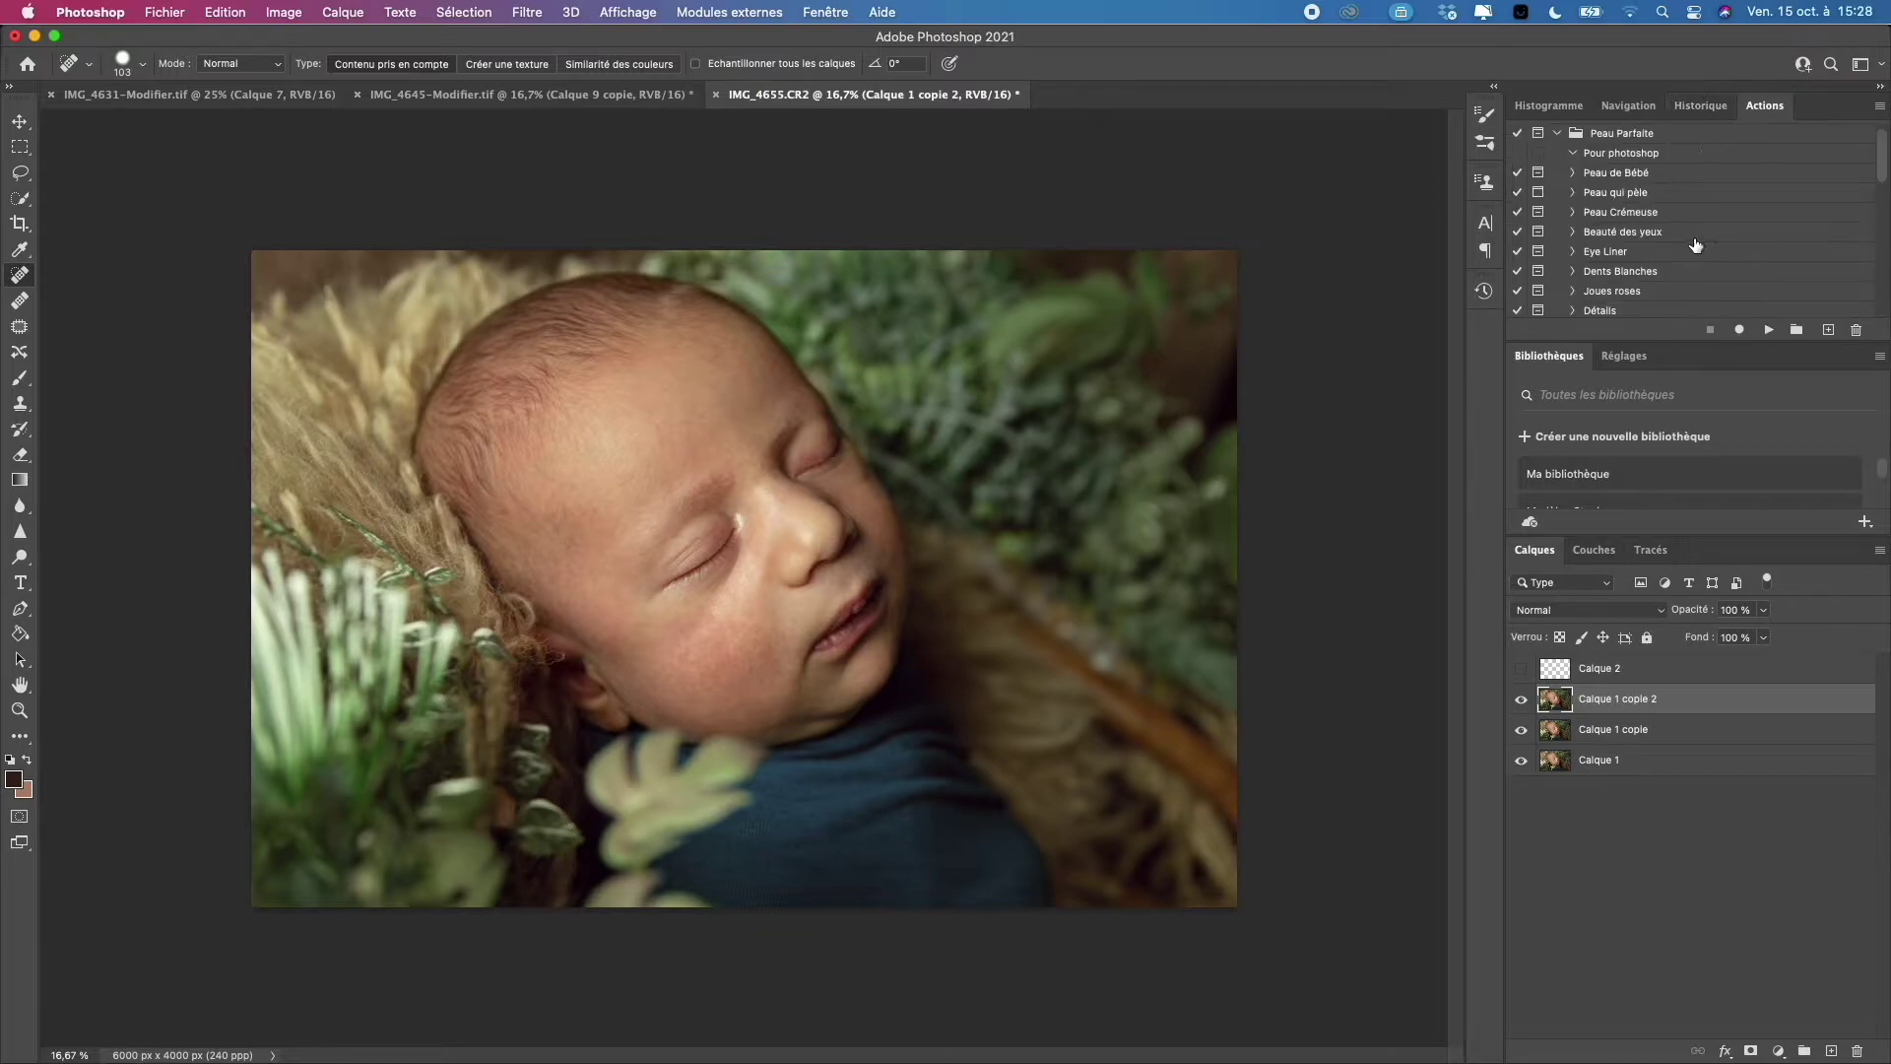
click(1605, 137)
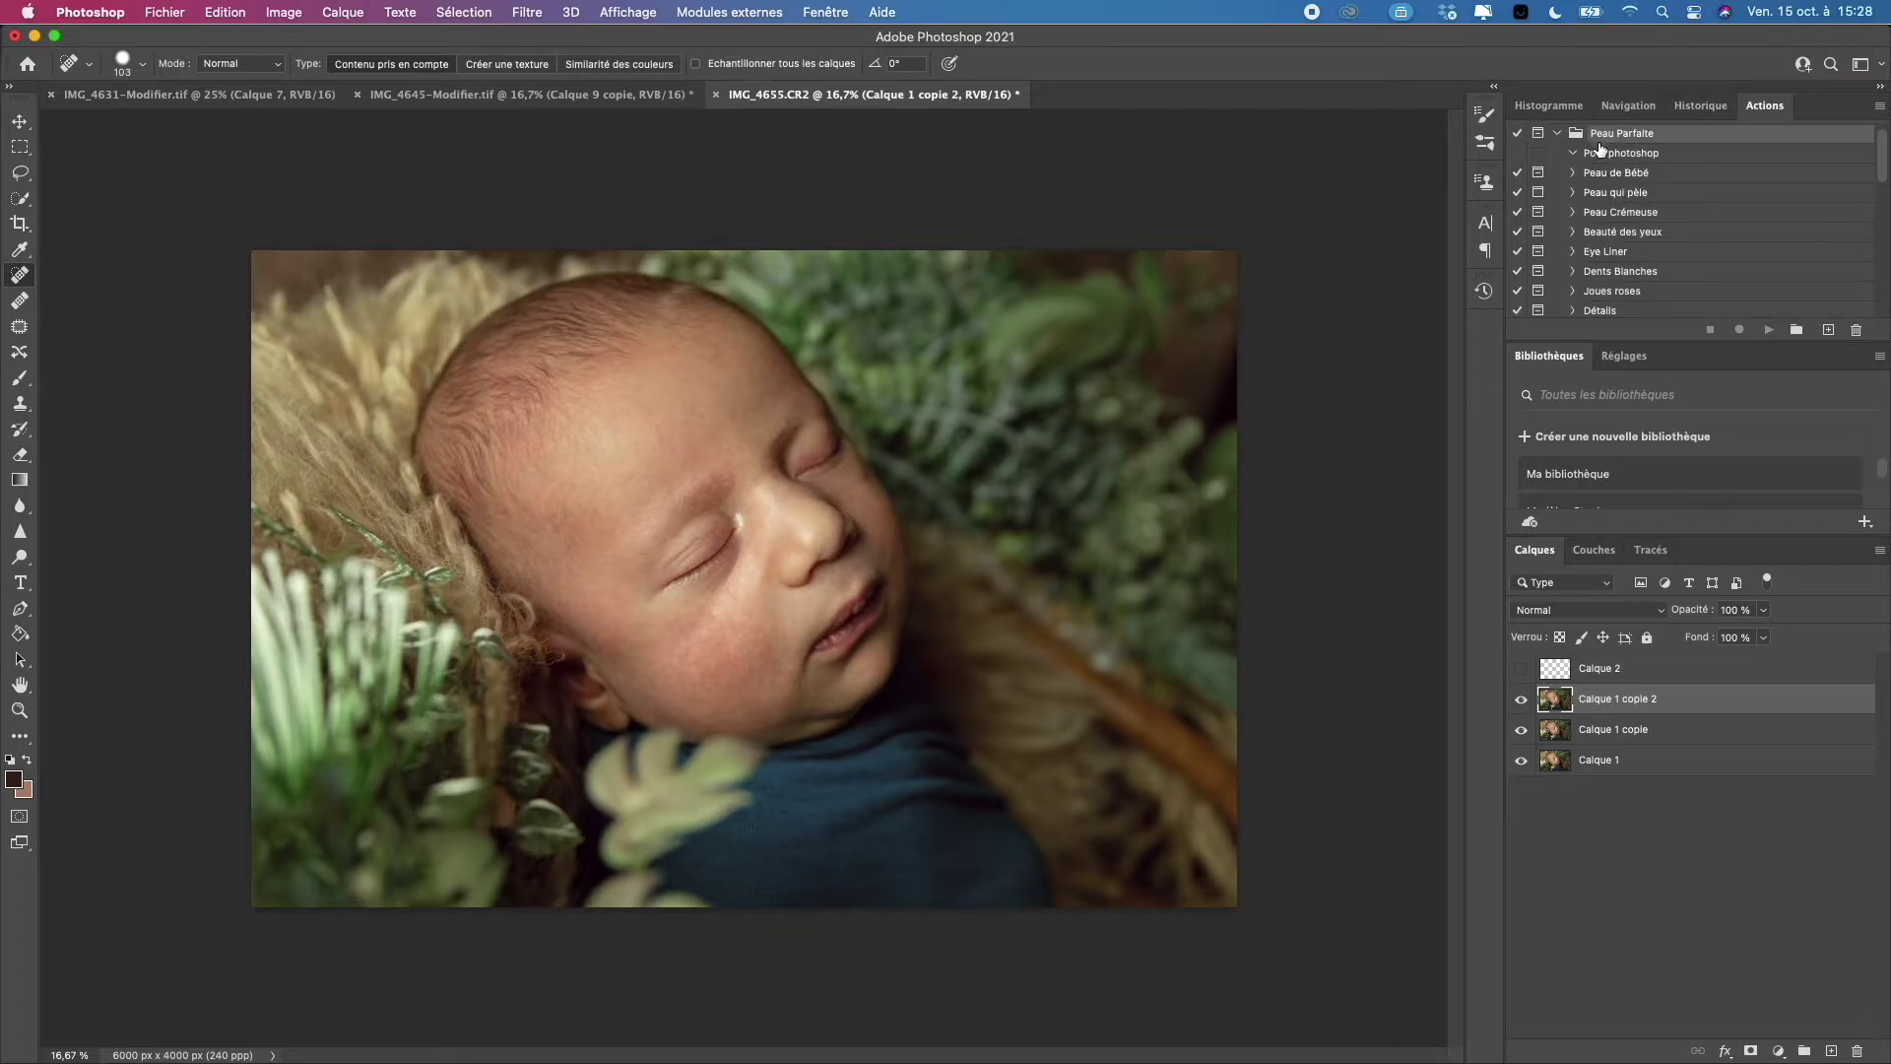
click(1606, 179)
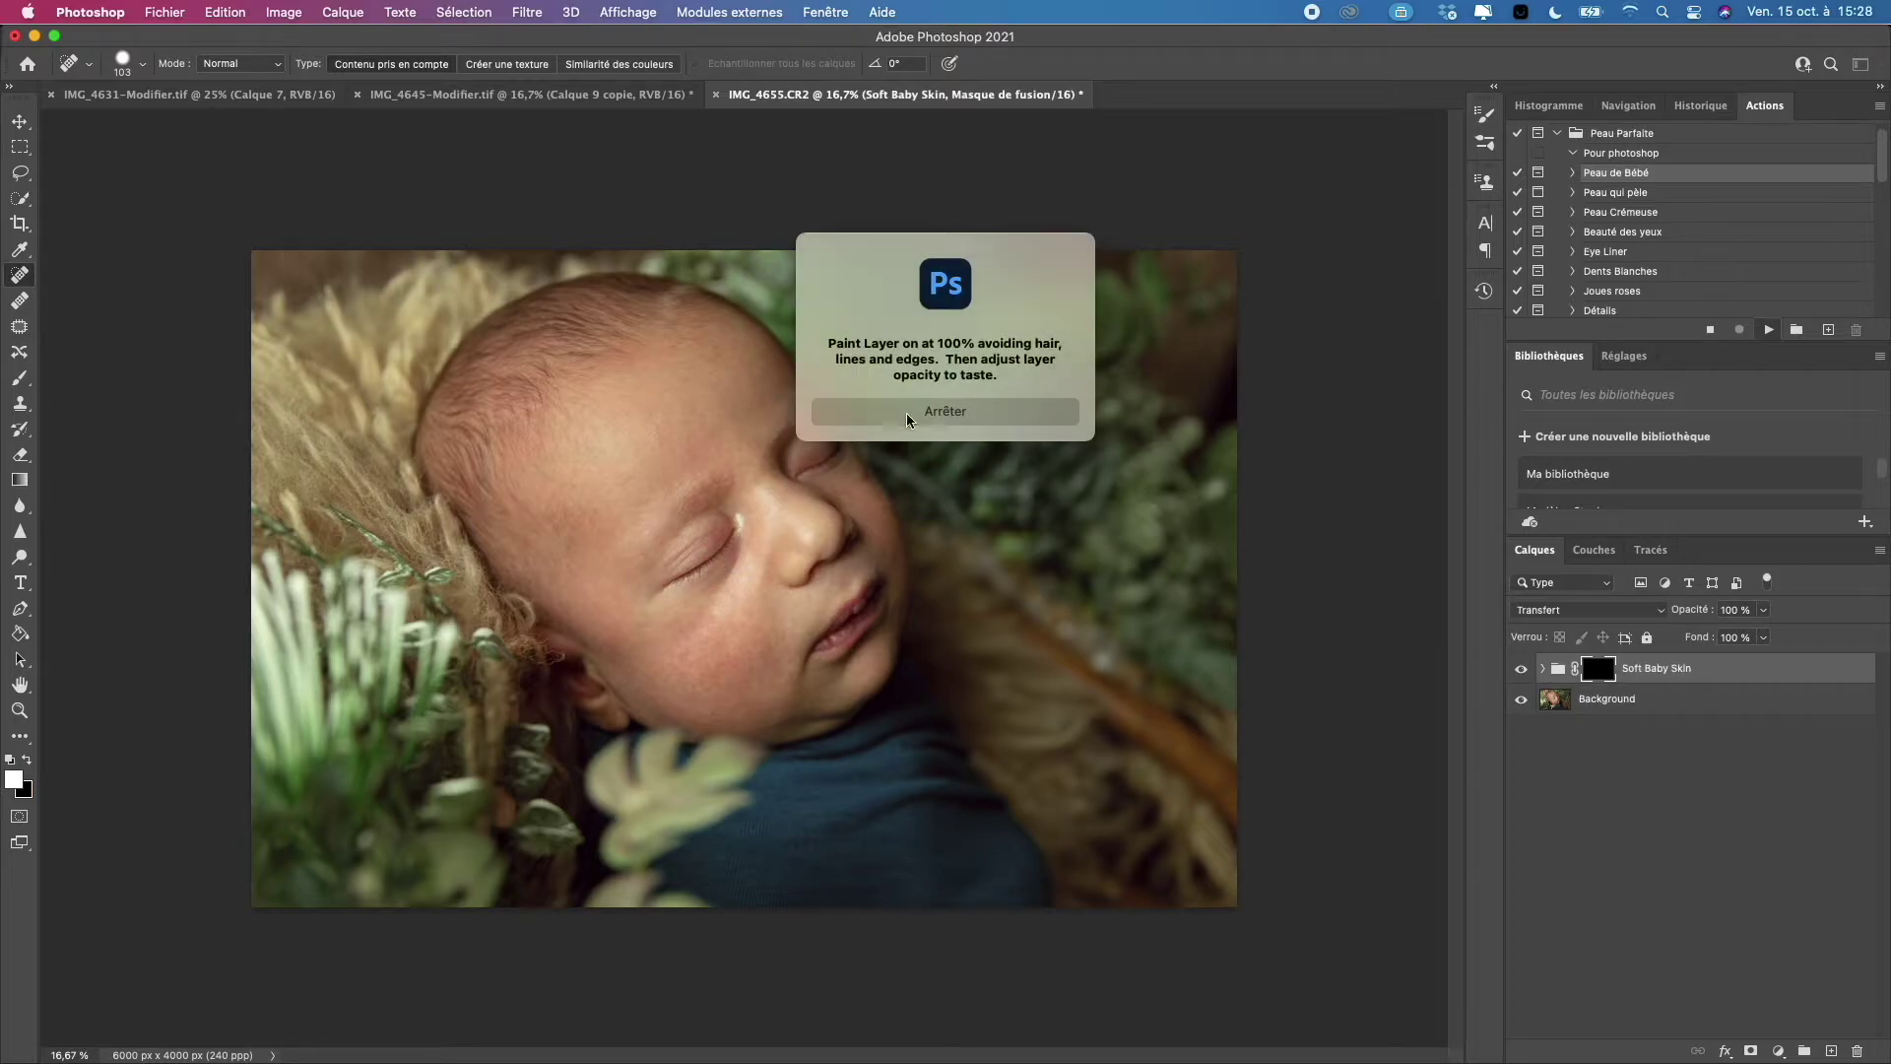
click(906, 419)
Set the Brush tool to a size of 201 px and an opacity of 72%.
key(super+plus)
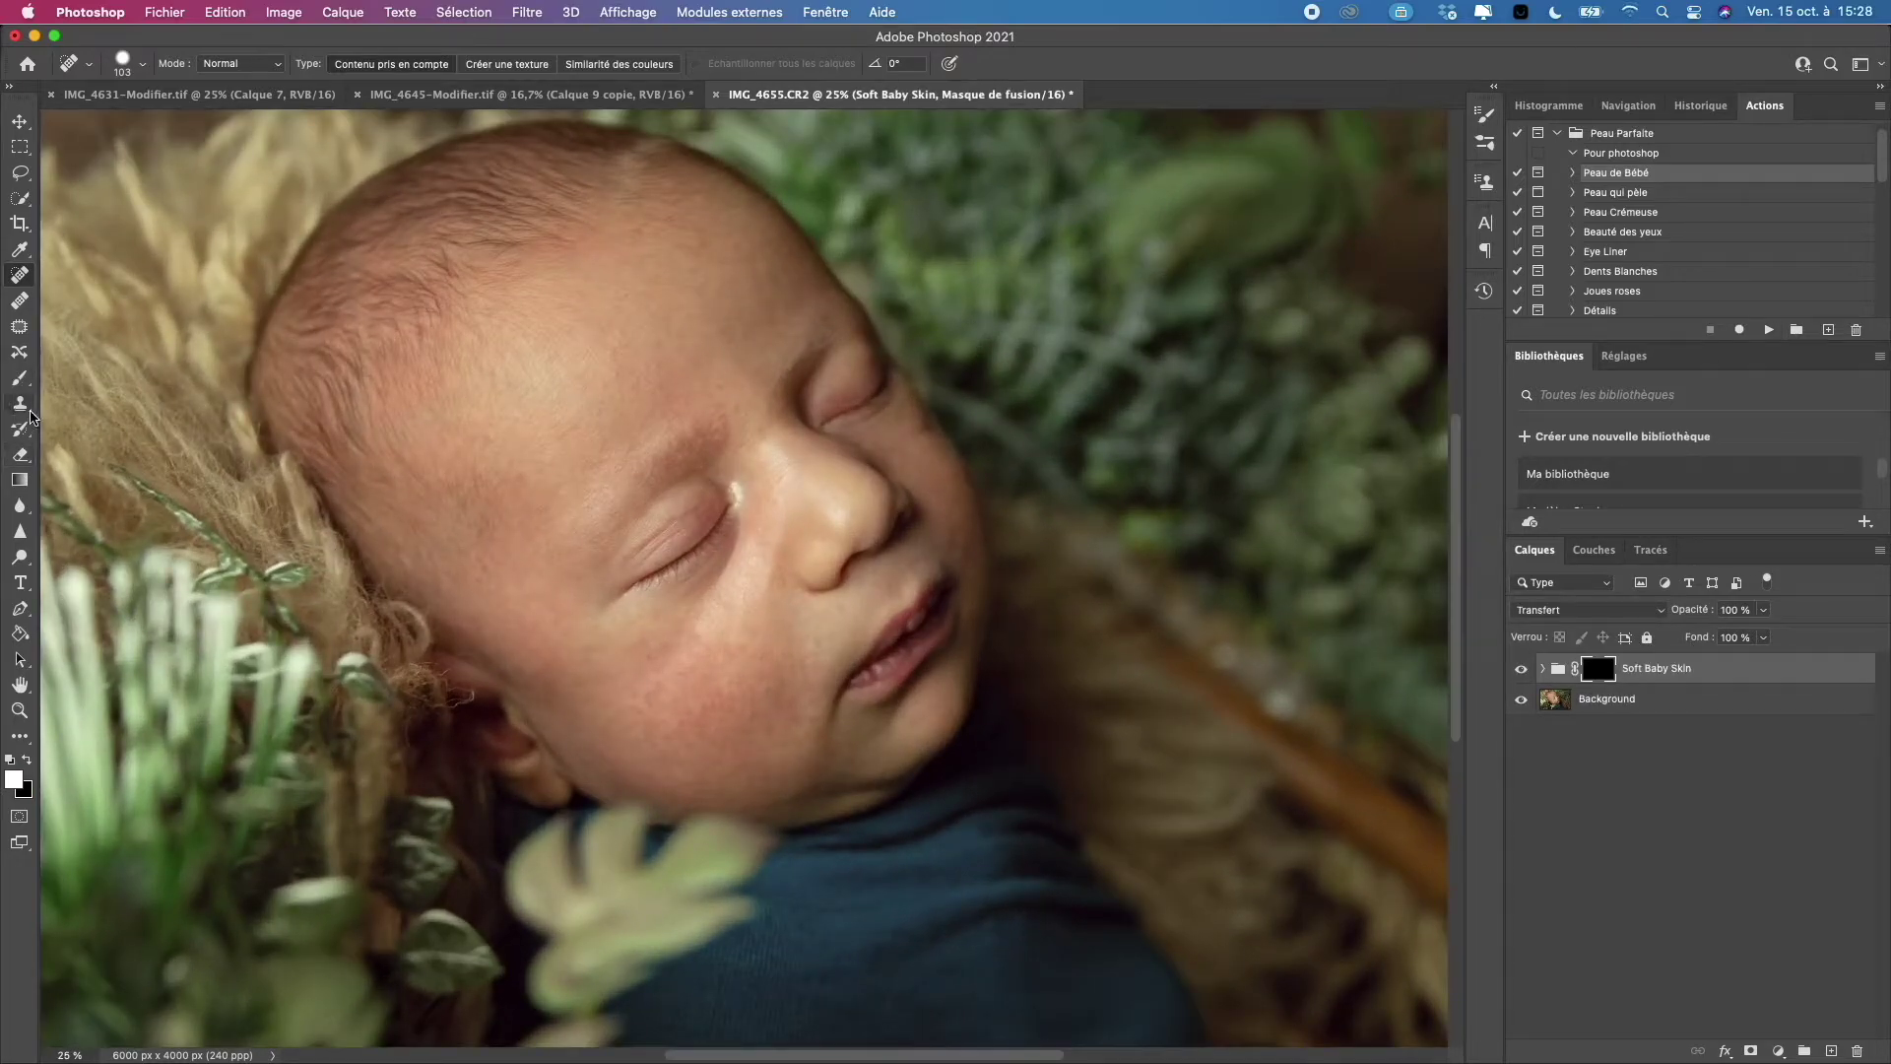
click(20, 379)
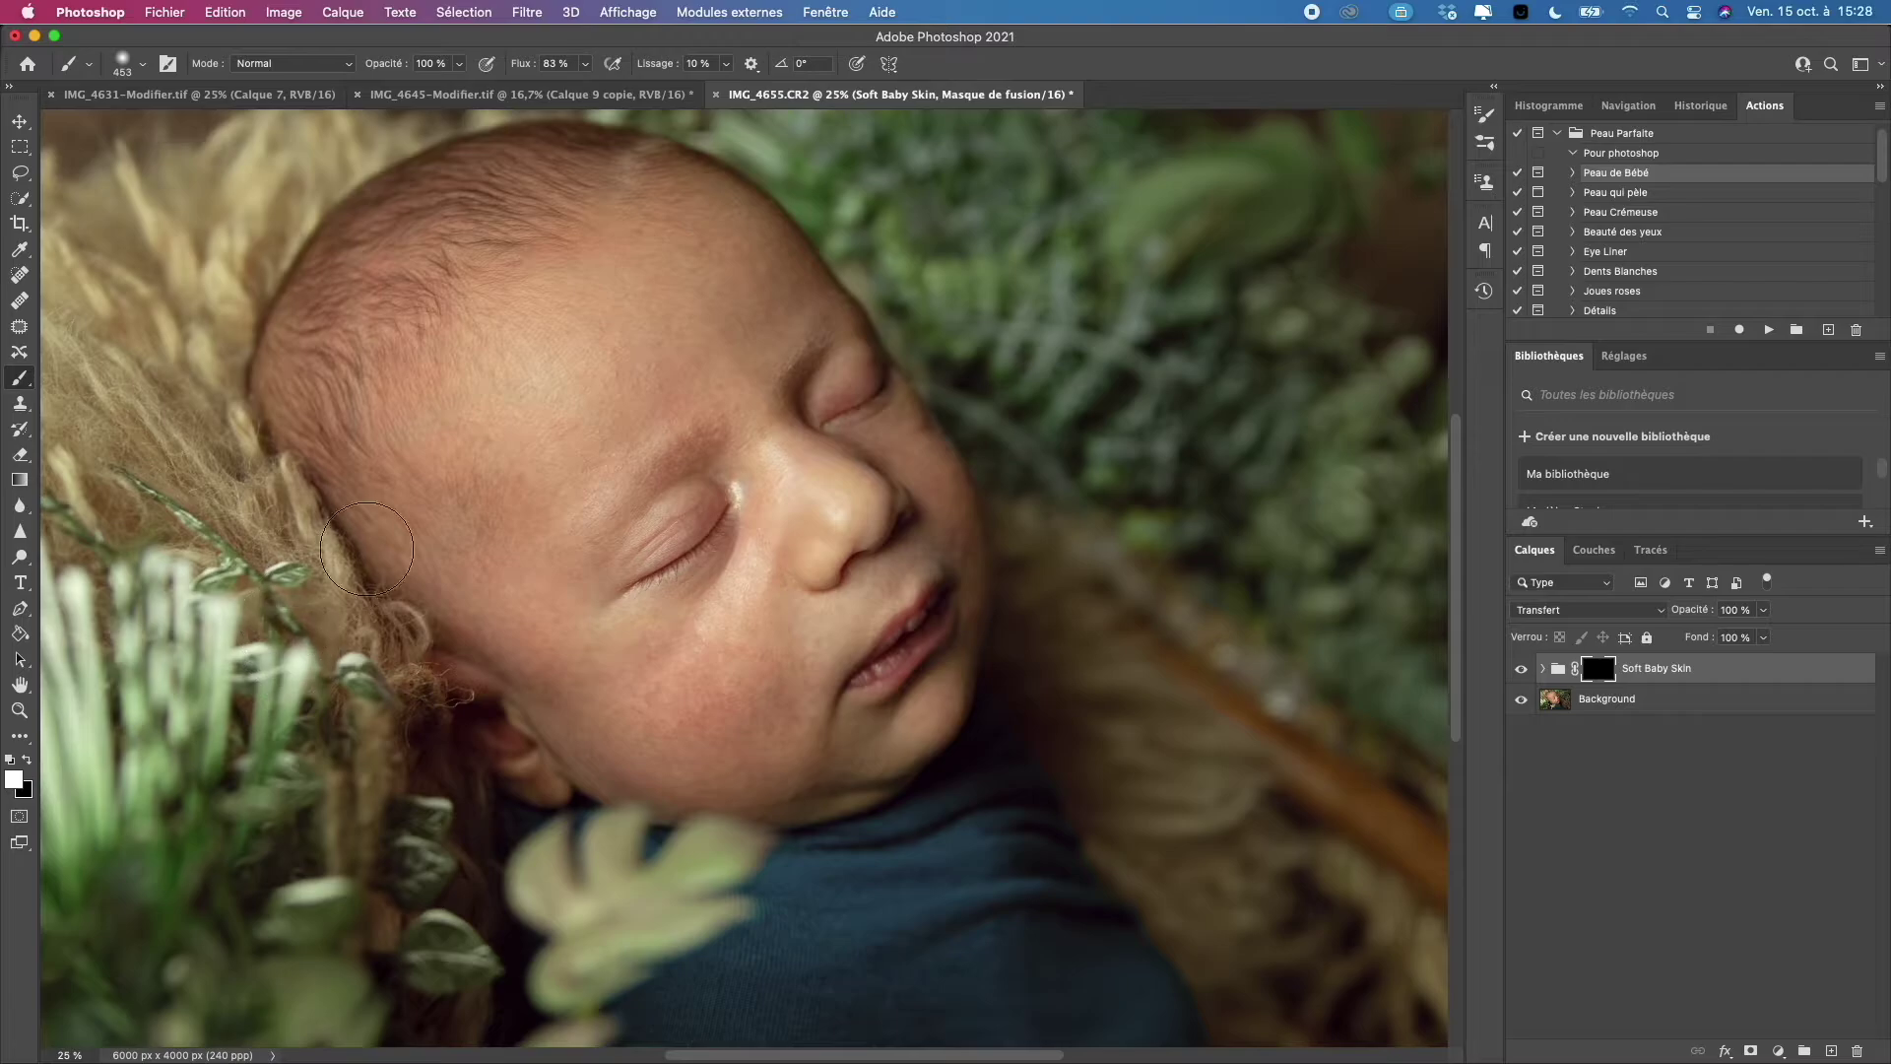
right_click(192, 127)
click(220, 125)
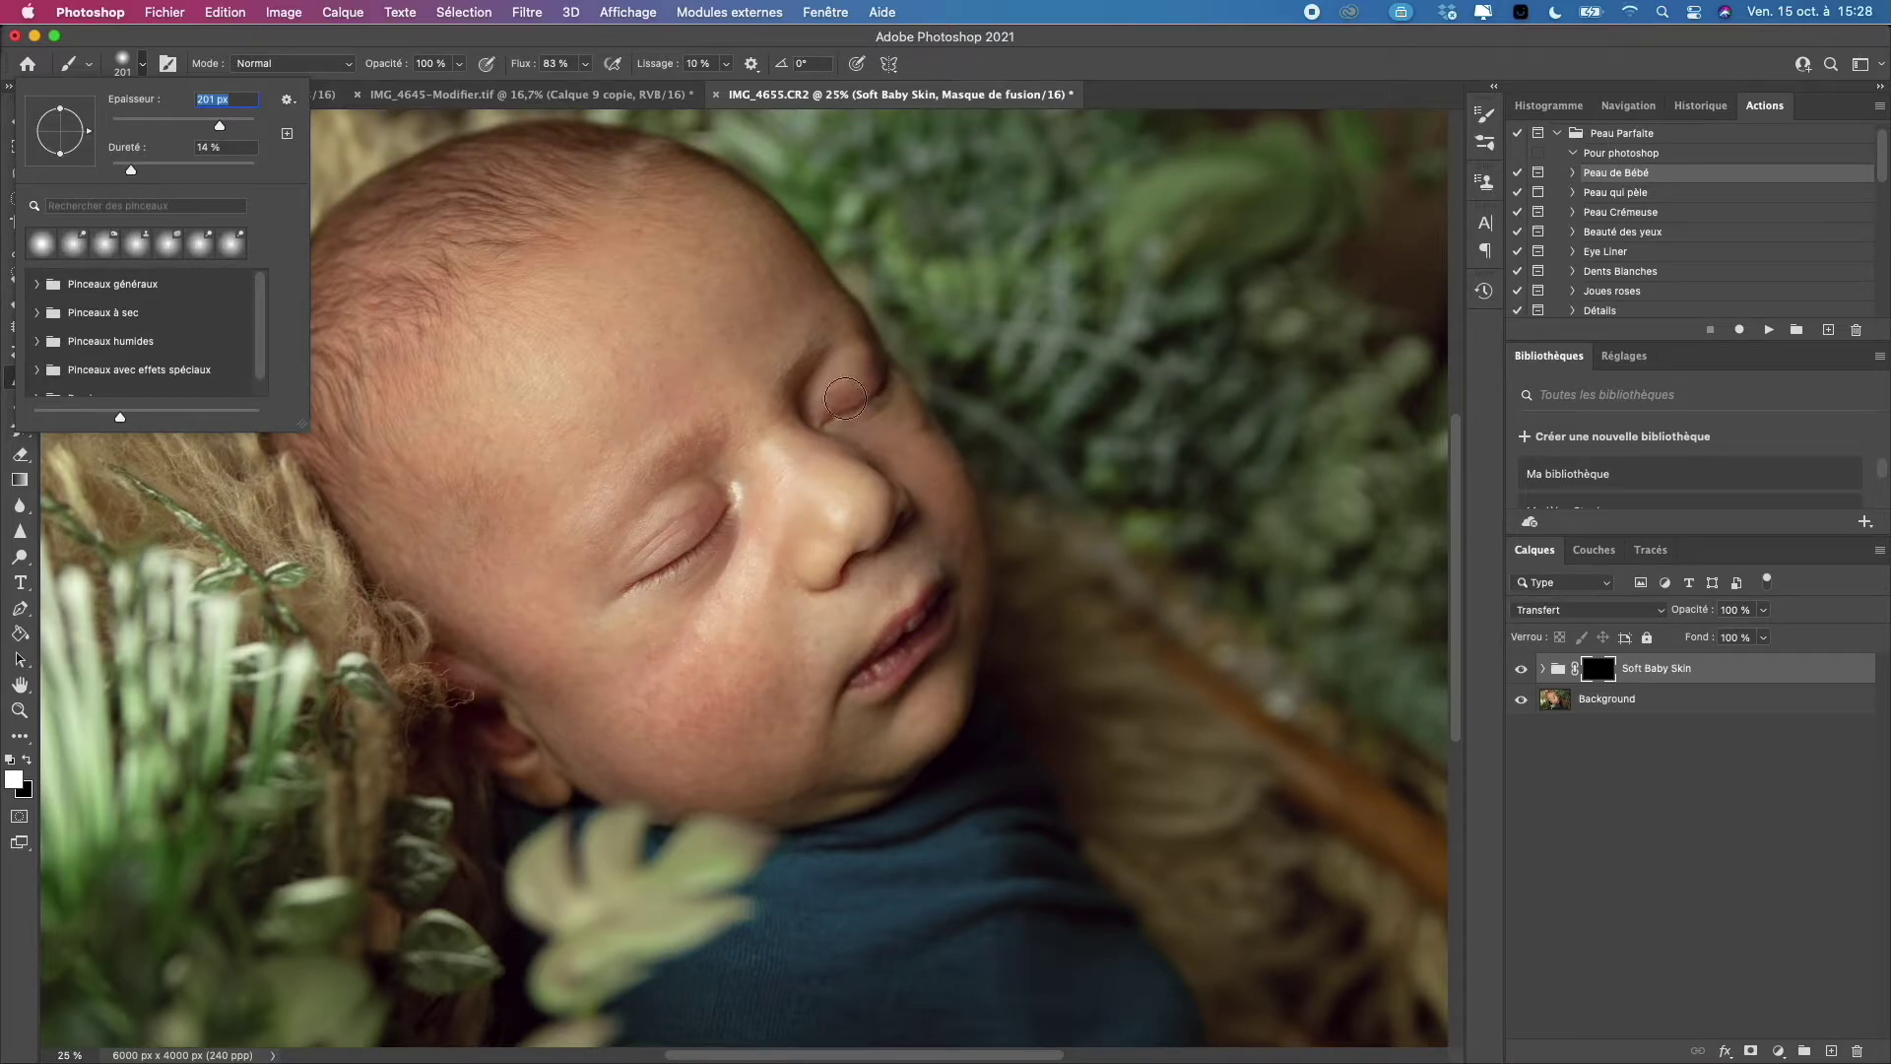
click(459, 65)
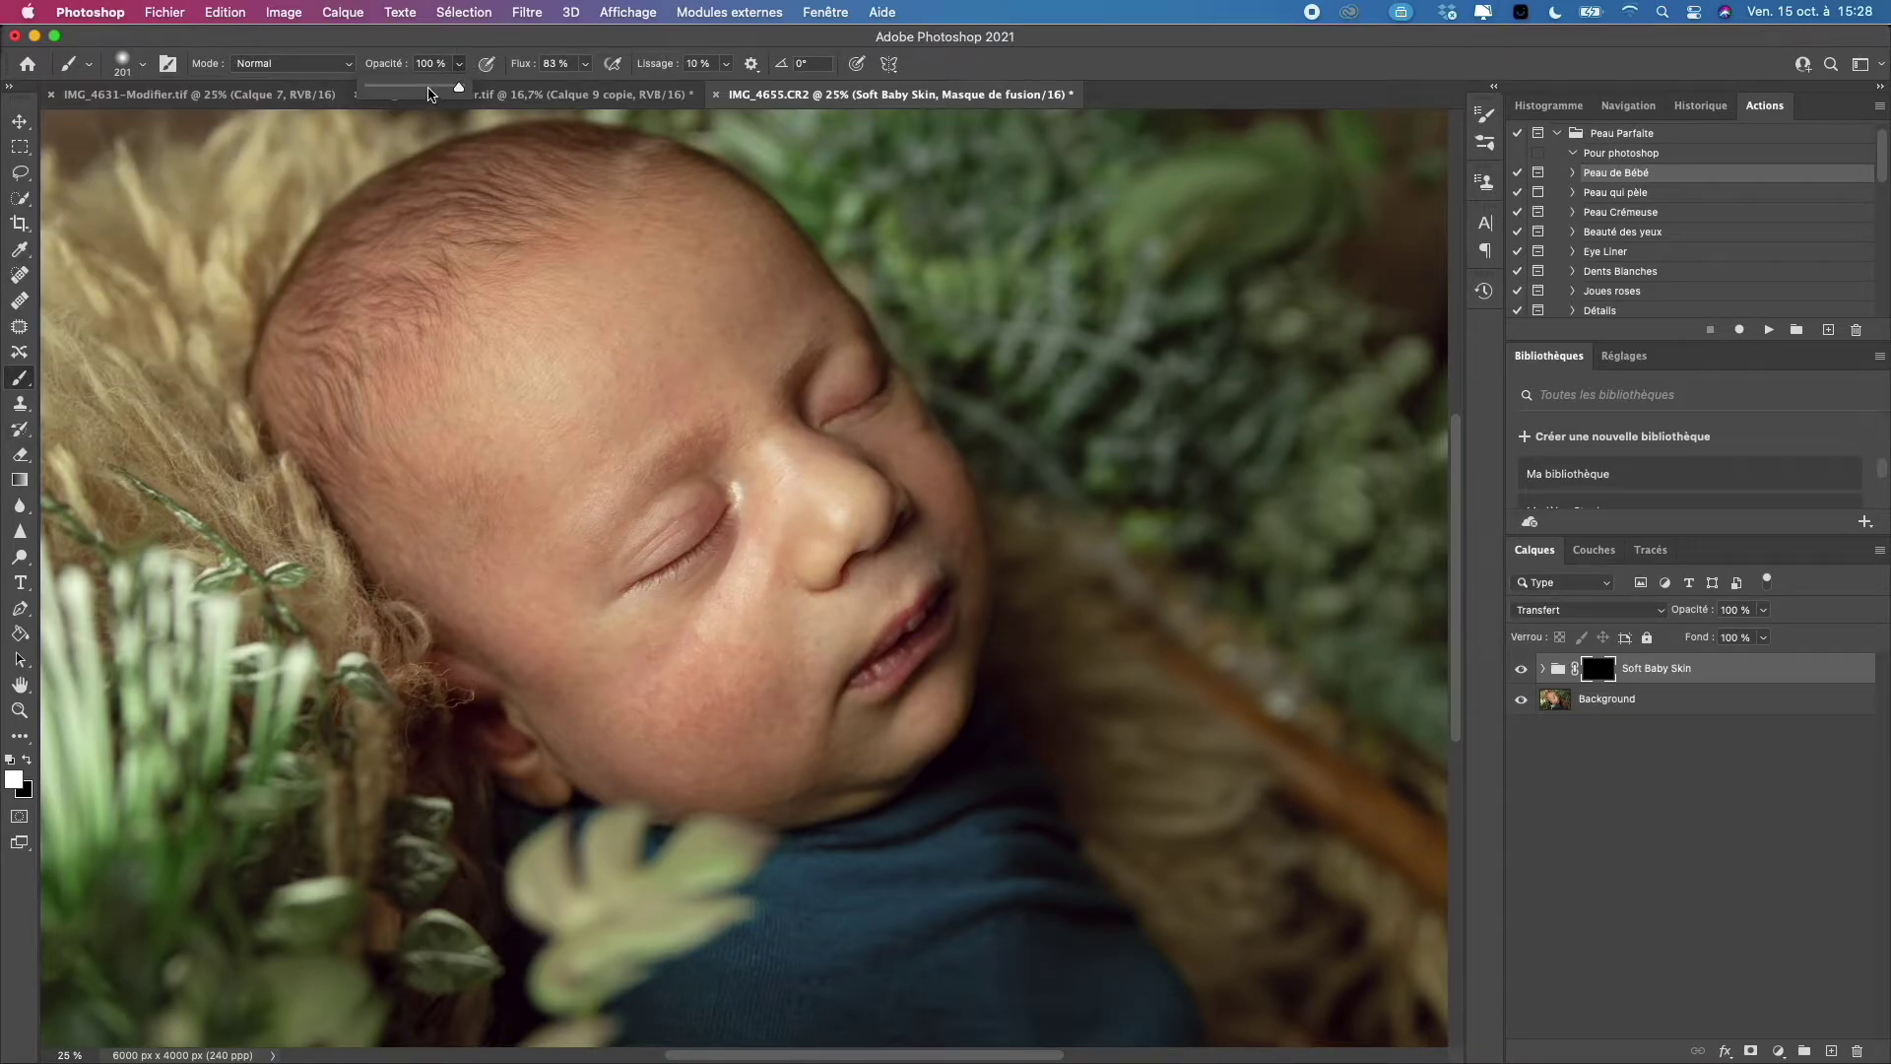
click(429, 88)
Paint white on the Soft Baby Skin mask over the forehead, nose and cheeks to smooth the skin.
click(537, 325)
click(567, 360)
mouse_move(760, 251)
mouse_down()
mouse_move(764, 425)
mouse_move(742, 427)
mouse_move(812, 533)
mouse_move(815, 497)
mouse_move(635, 727)
mouse_move(757, 638)
mouse_move(721, 744)
mouse_move(803, 691)
mouse_move(778, 745)
mouse_move(693, 753)
mouse_move(756, 755)
mouse_move(697, 782)
mouse_move(588, 721)
mouse_move(514, 612)
mouse_move(587, 665)
mouse_move(669, 674)
mouse_move(638, 651)
mouse_move(669, 639)
mouse_move(634, 508)
mouse_move(652, 548)
mouse_move(858, 369)
mouse_move(902, 448)
mouse_up()
mouse_move(962, 545)
mouse_down()
mouse_move(847, 622)
mouse_move(860, 738)
mouse_move(807, 720)
mouse_move(823, 752)
mouse_move(931, 721)
mouse_move(768, 600)
mouse_move(593, 346)
mouse_up()
mouse_move(488, 398)
mouse_down()
mouse_move(556, 360)
mouse_move(635, 448)
mouse_move(612, 536)
mouse_move(573, 578)
mouse_up()
Compare the portrait with and without the Soft Baby Skin smoothing by toggling that group's visibility.
click(1525, 674)
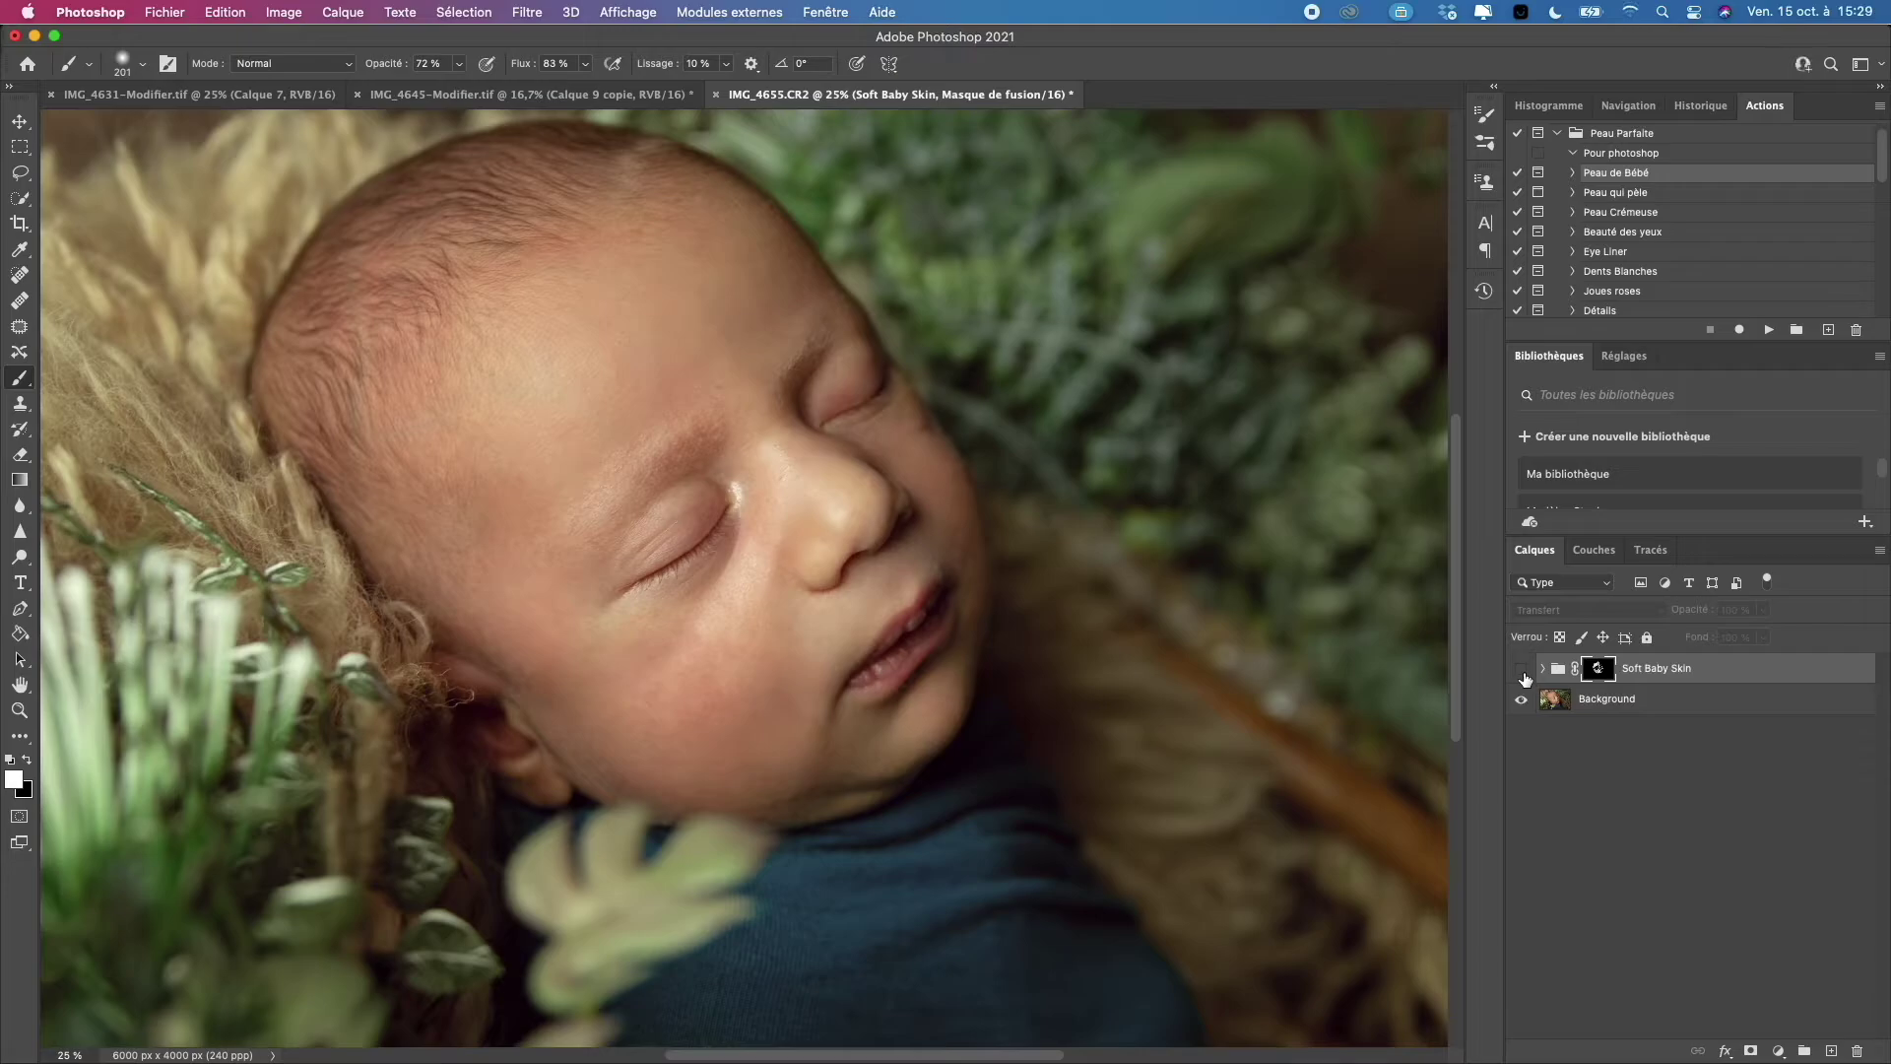
click(1525, 674)
click(1524, 673)
click(1525, 674)
click(1525, 674)
click(1525, 674)
click(1524, 674)
click(1525, 674)
Merge all visible layers into a new top layer twice, cancelling the unwanted export dialog in between.
key(super+alt+shift+e)
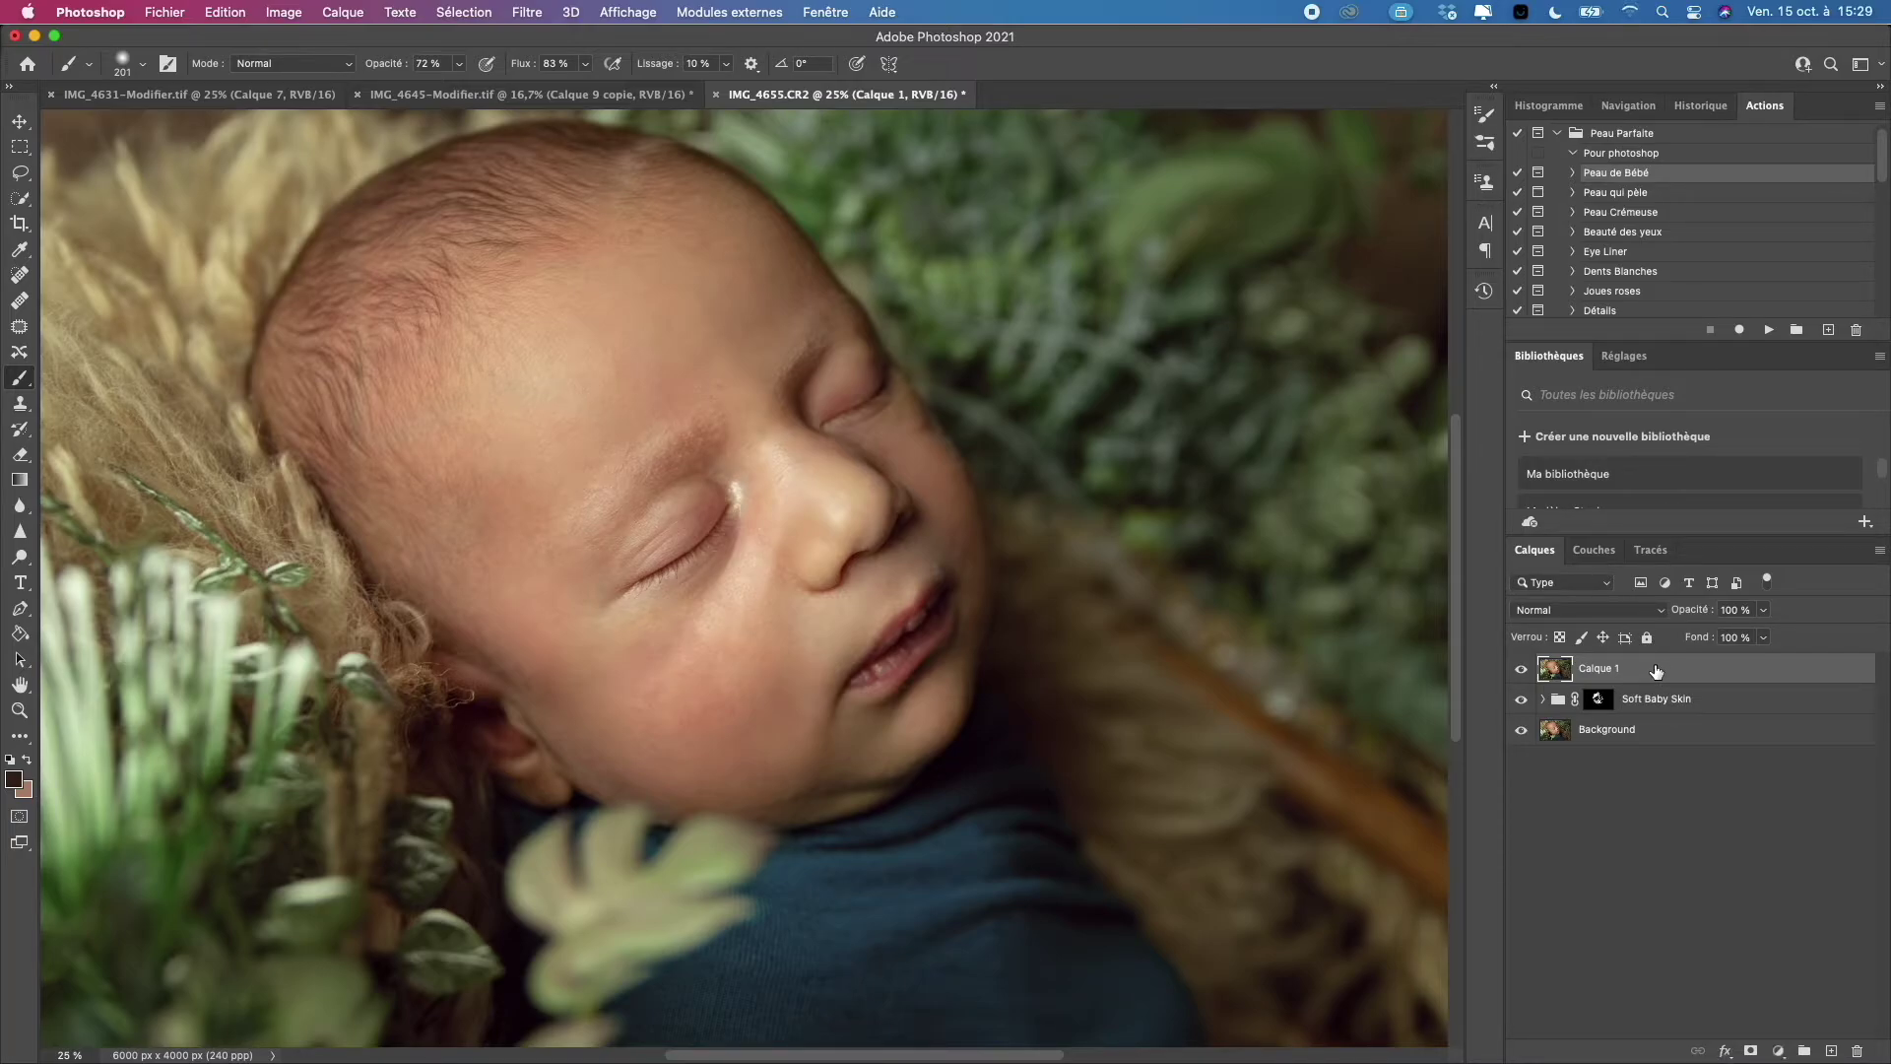
key(alt+shift+super+w)
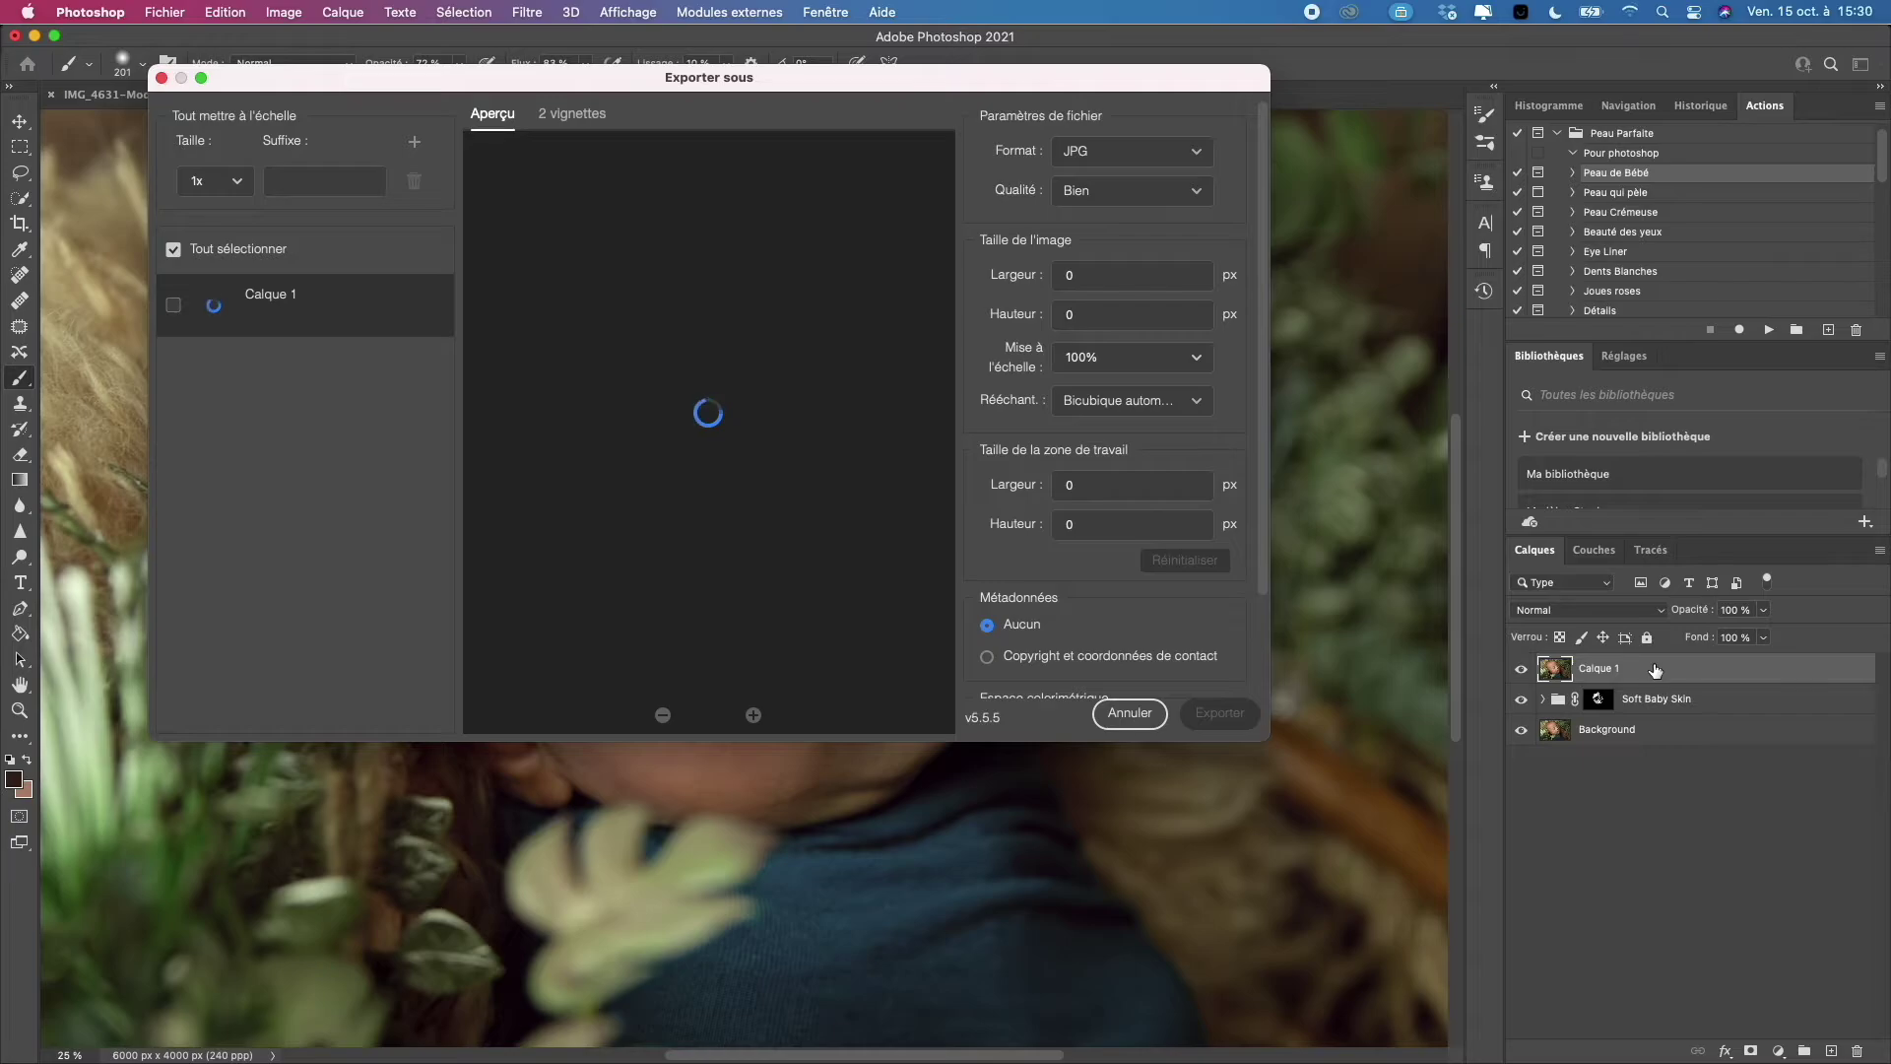
click(1130, 713)
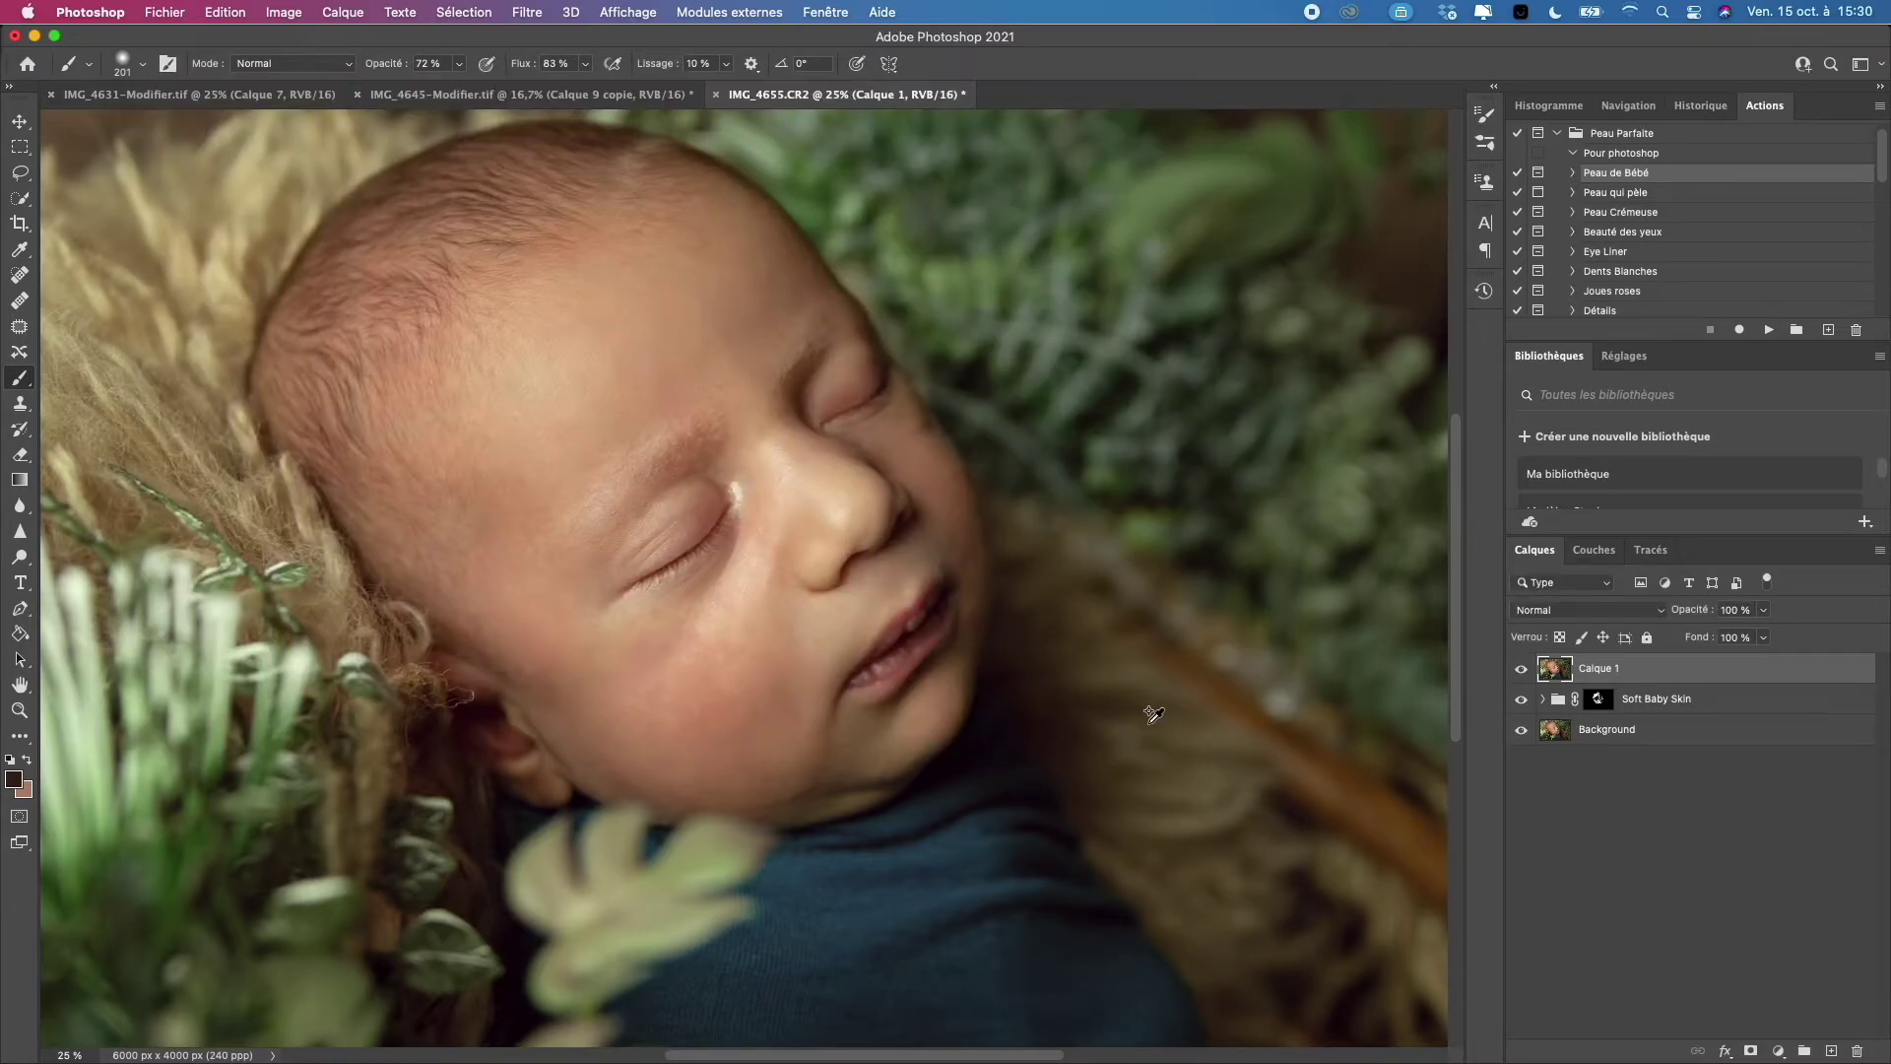
key(super+alt+shift+e)
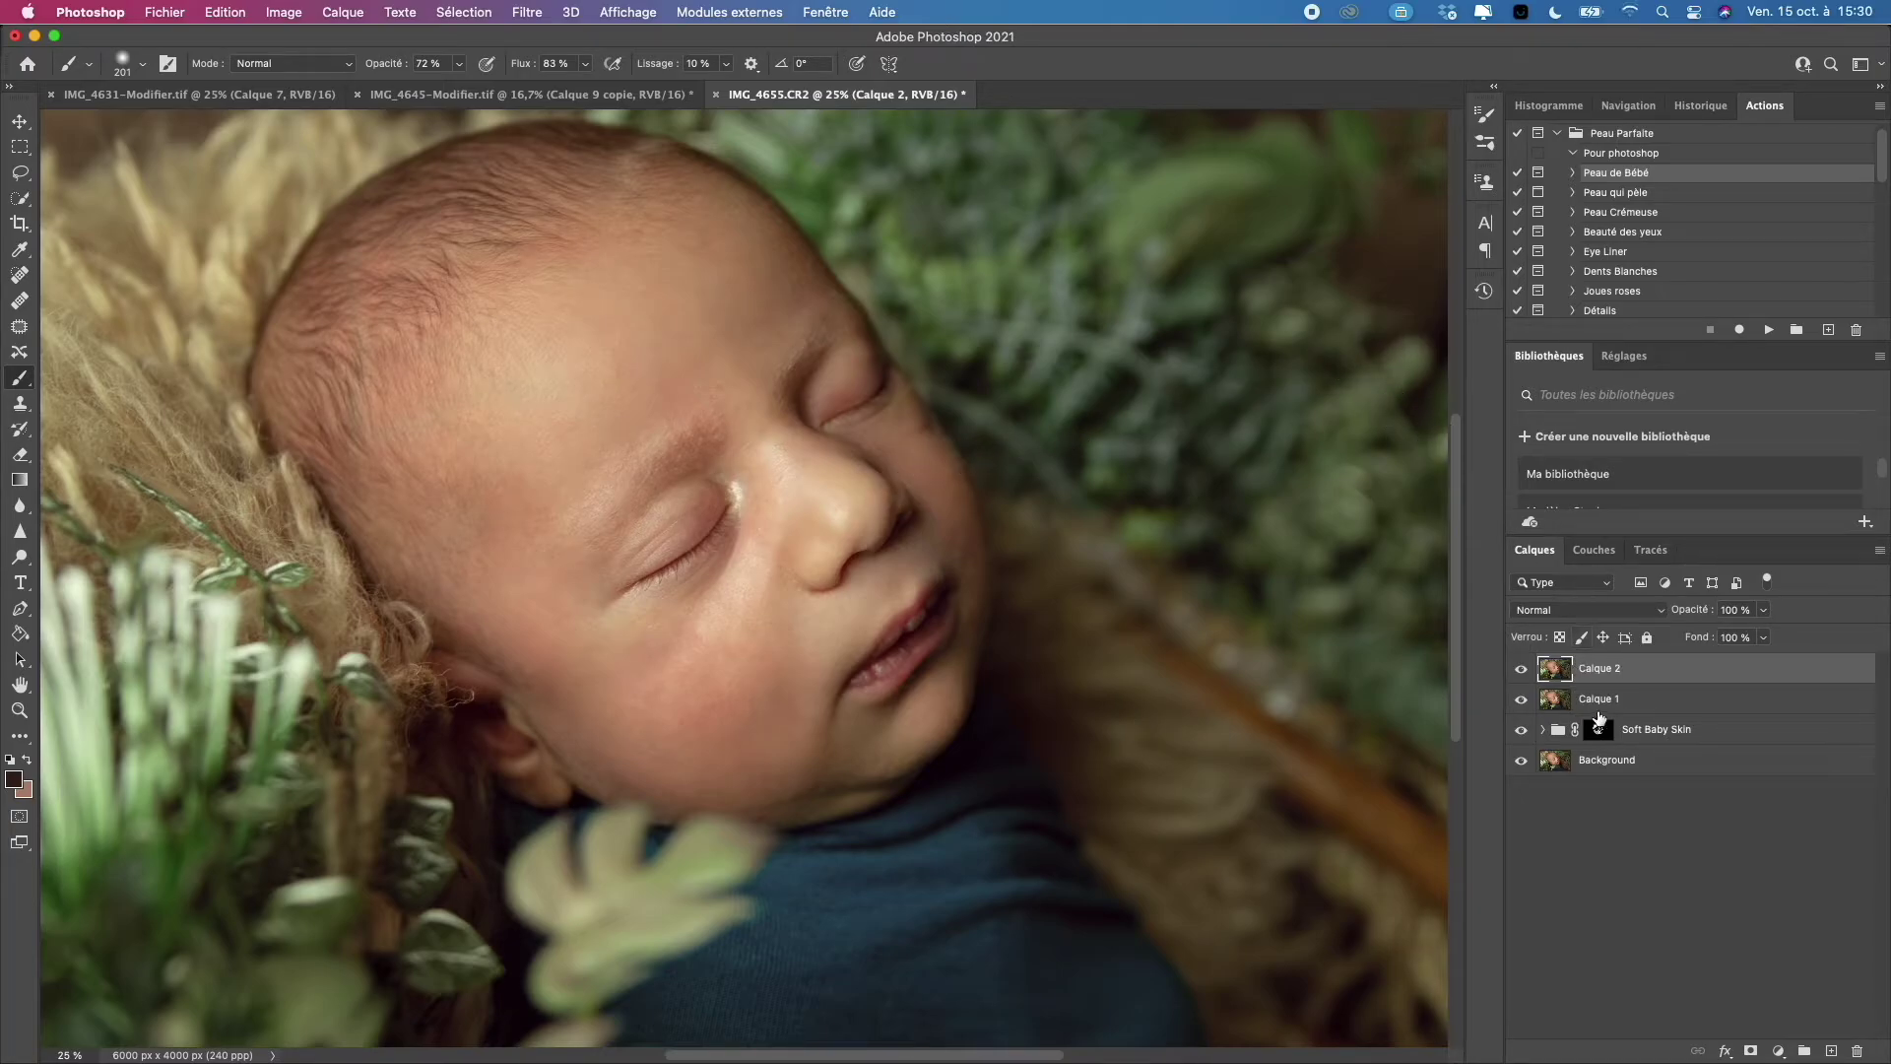
Run the Peau qui pèle action, accepting the name Layer 1, a Surface Blur of 60 pixels and 30 levels, and a 65% fade.
click(1615, 193)
click(1769, 329)
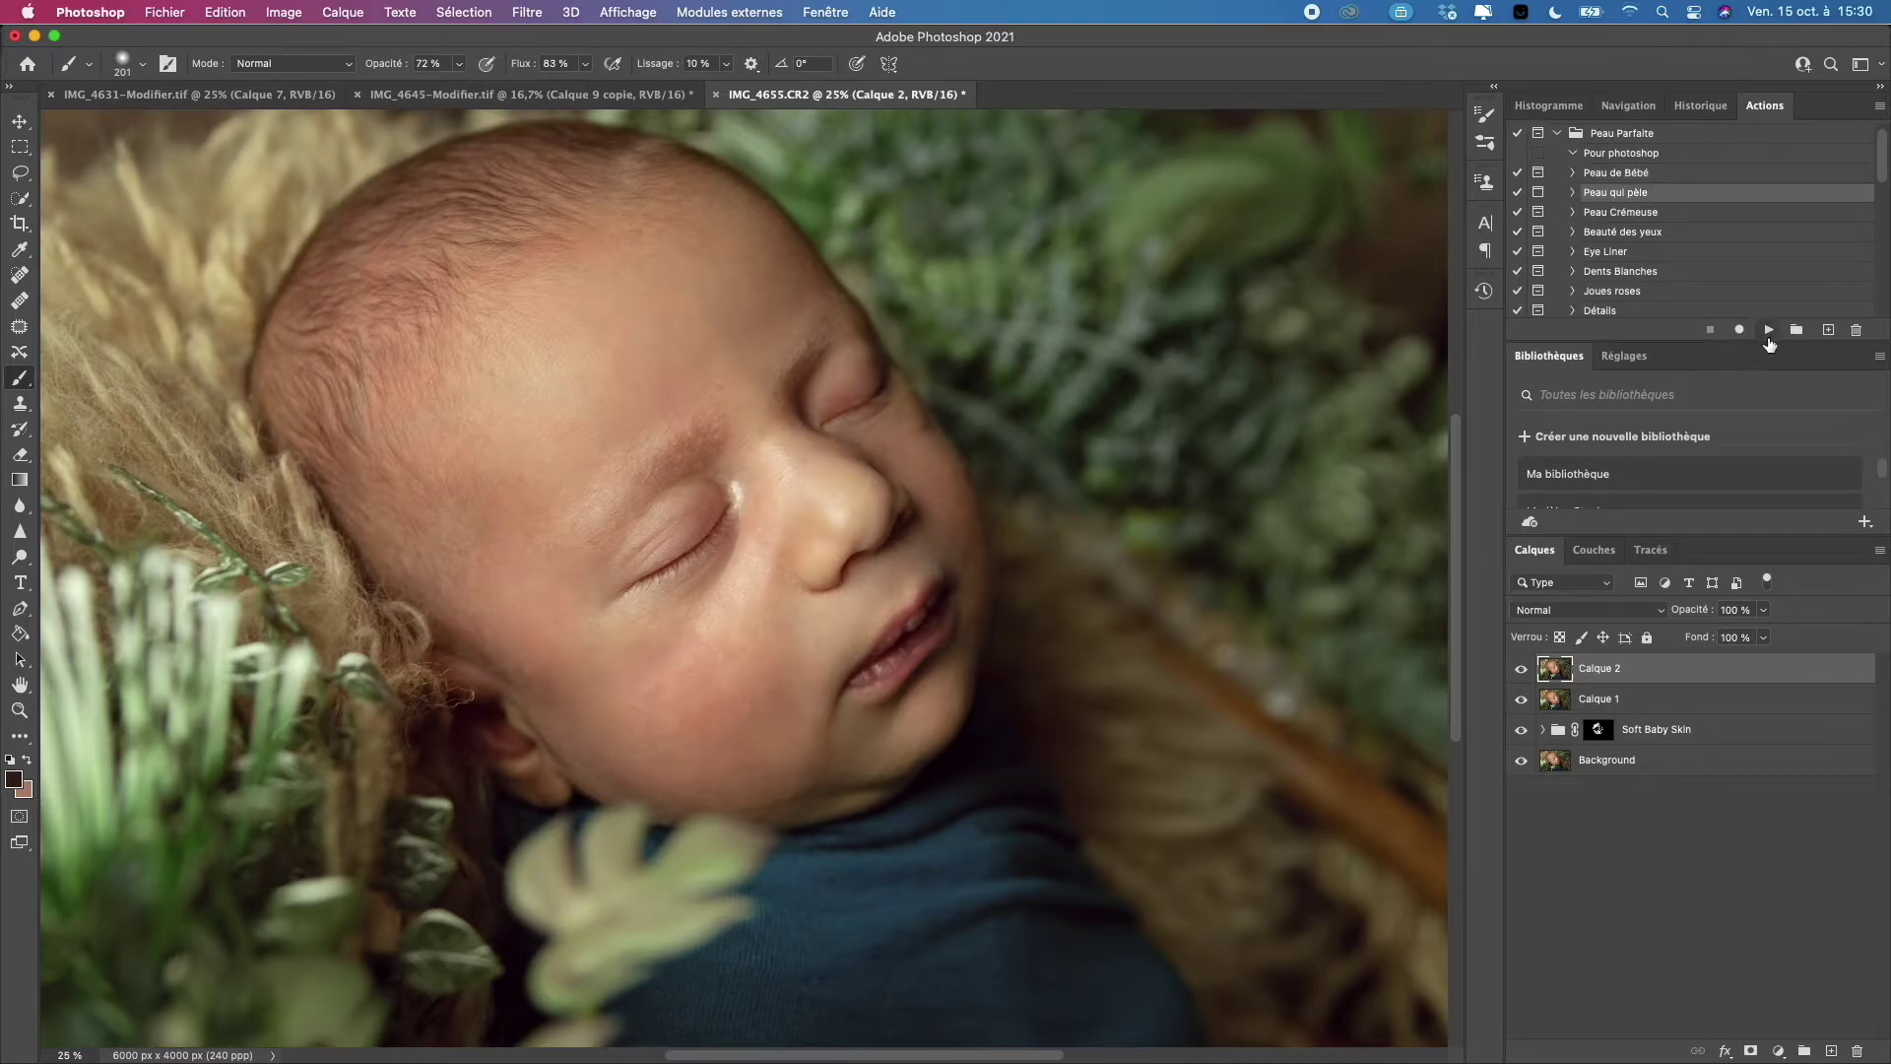
click(1029, 406)
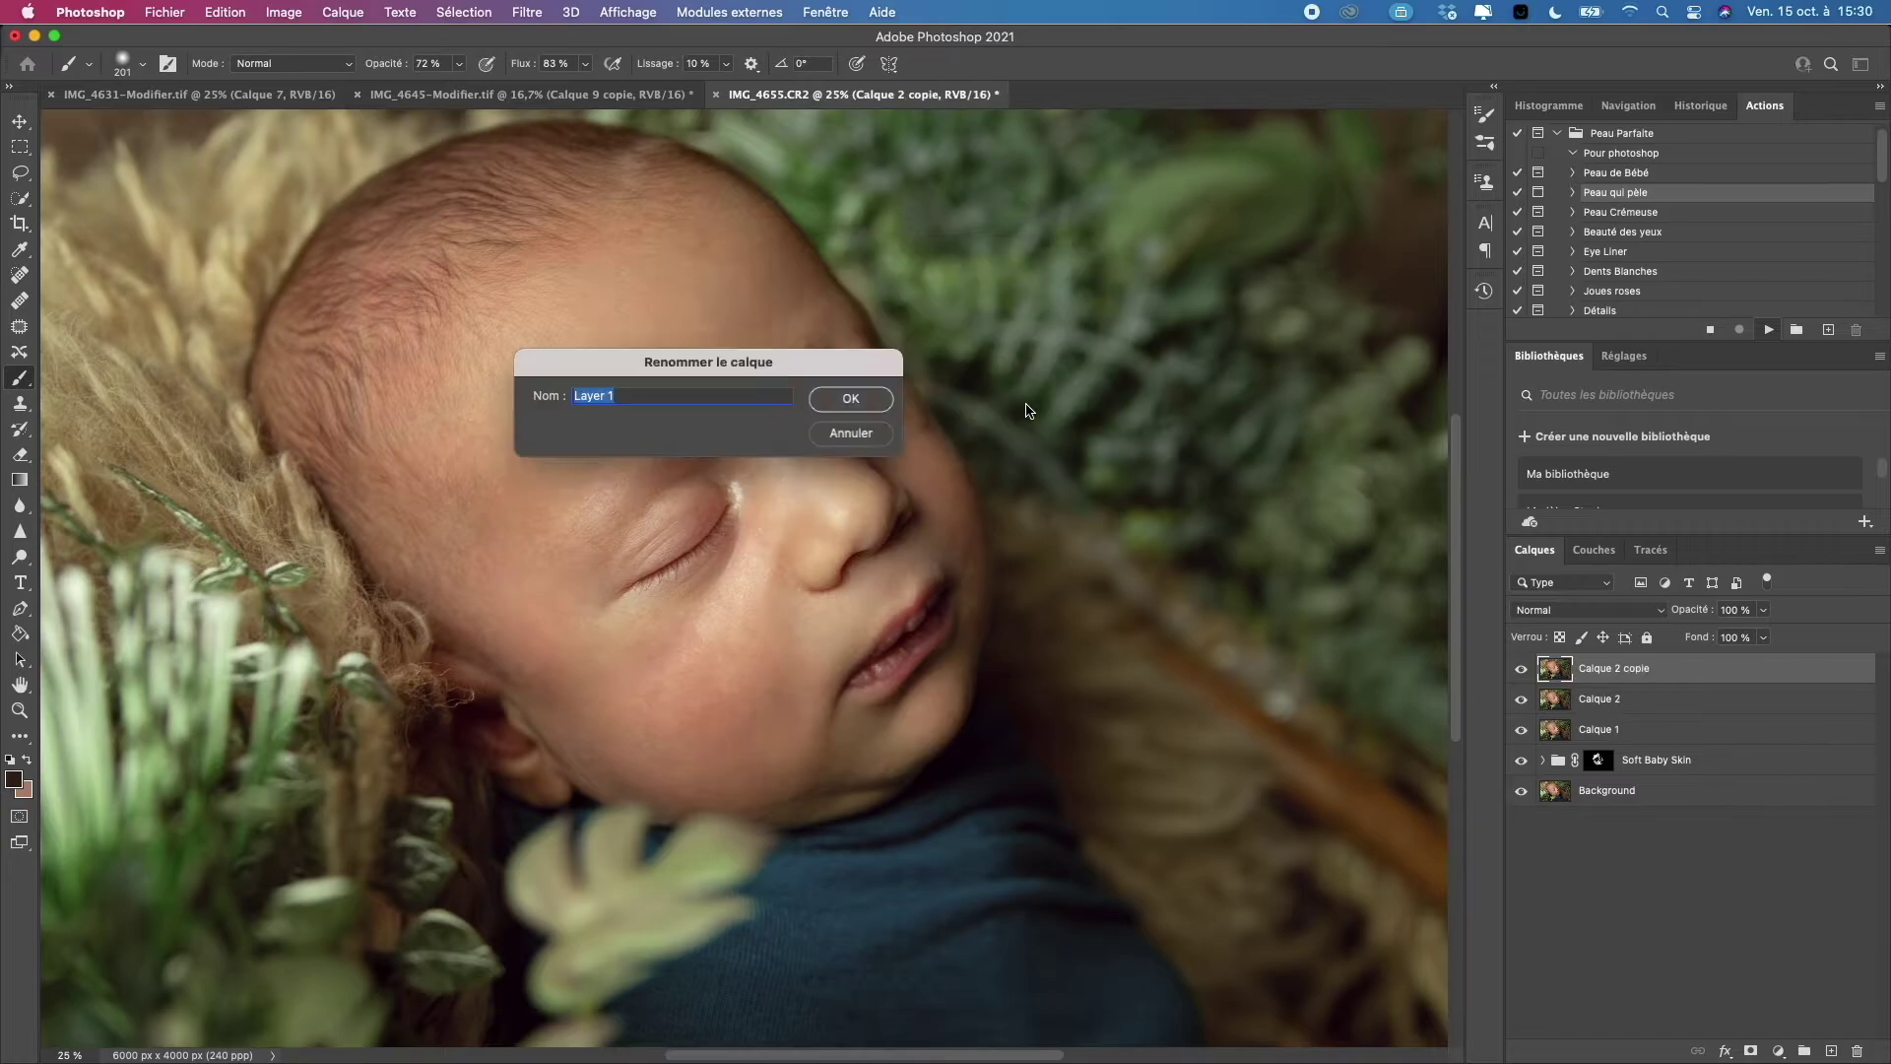
click(851, 398)
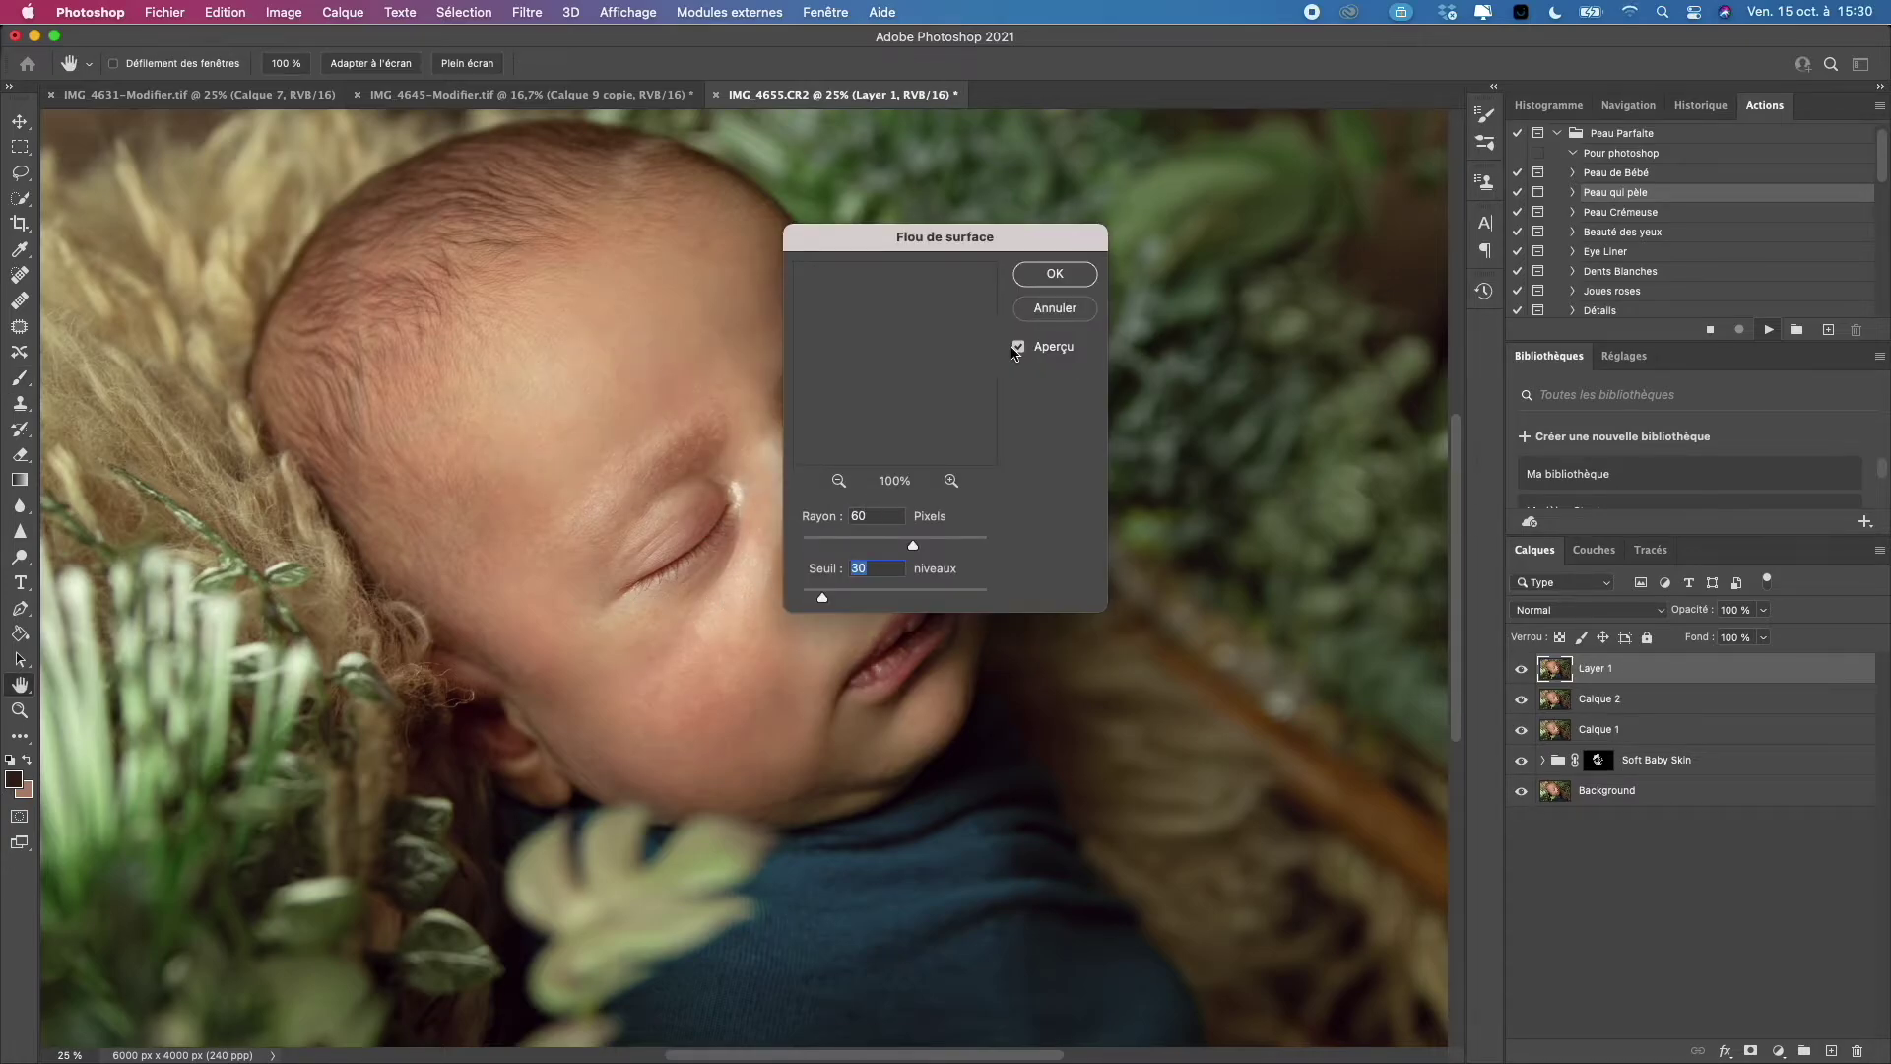
click(1055, 275)
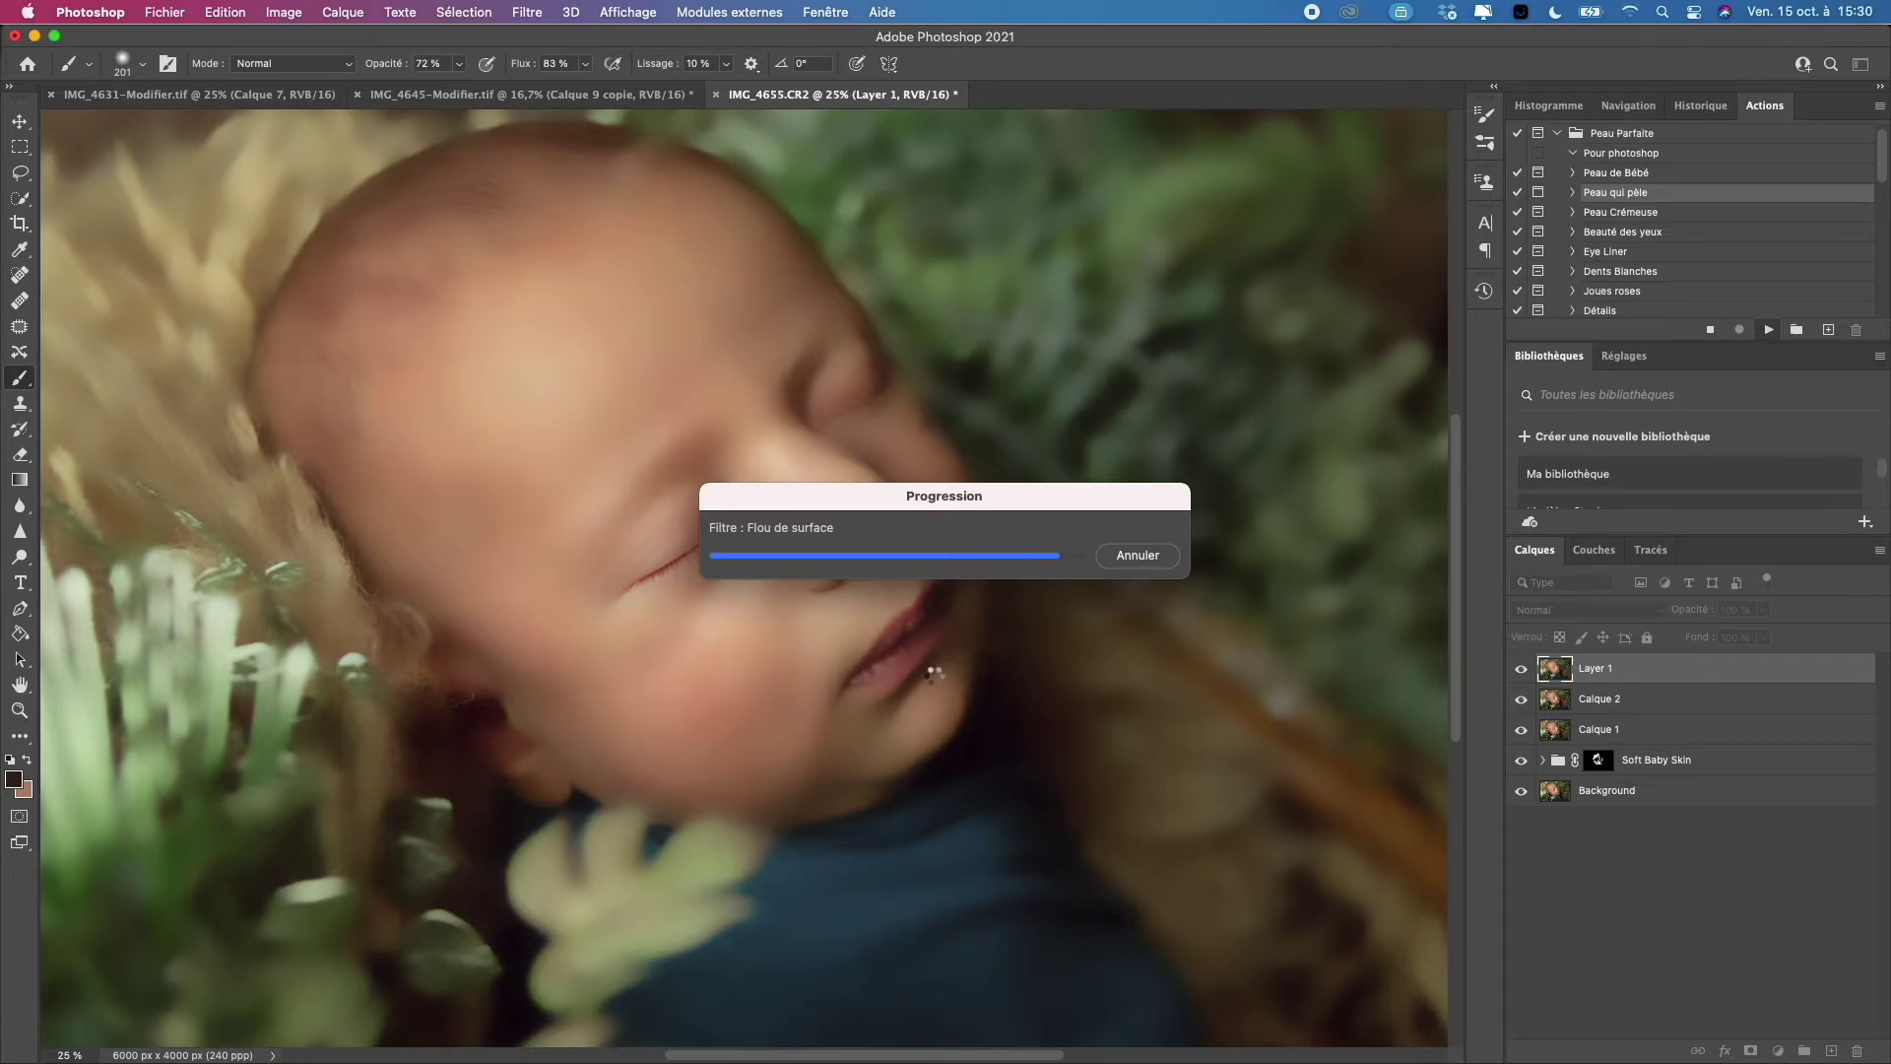
click(1070, 360)
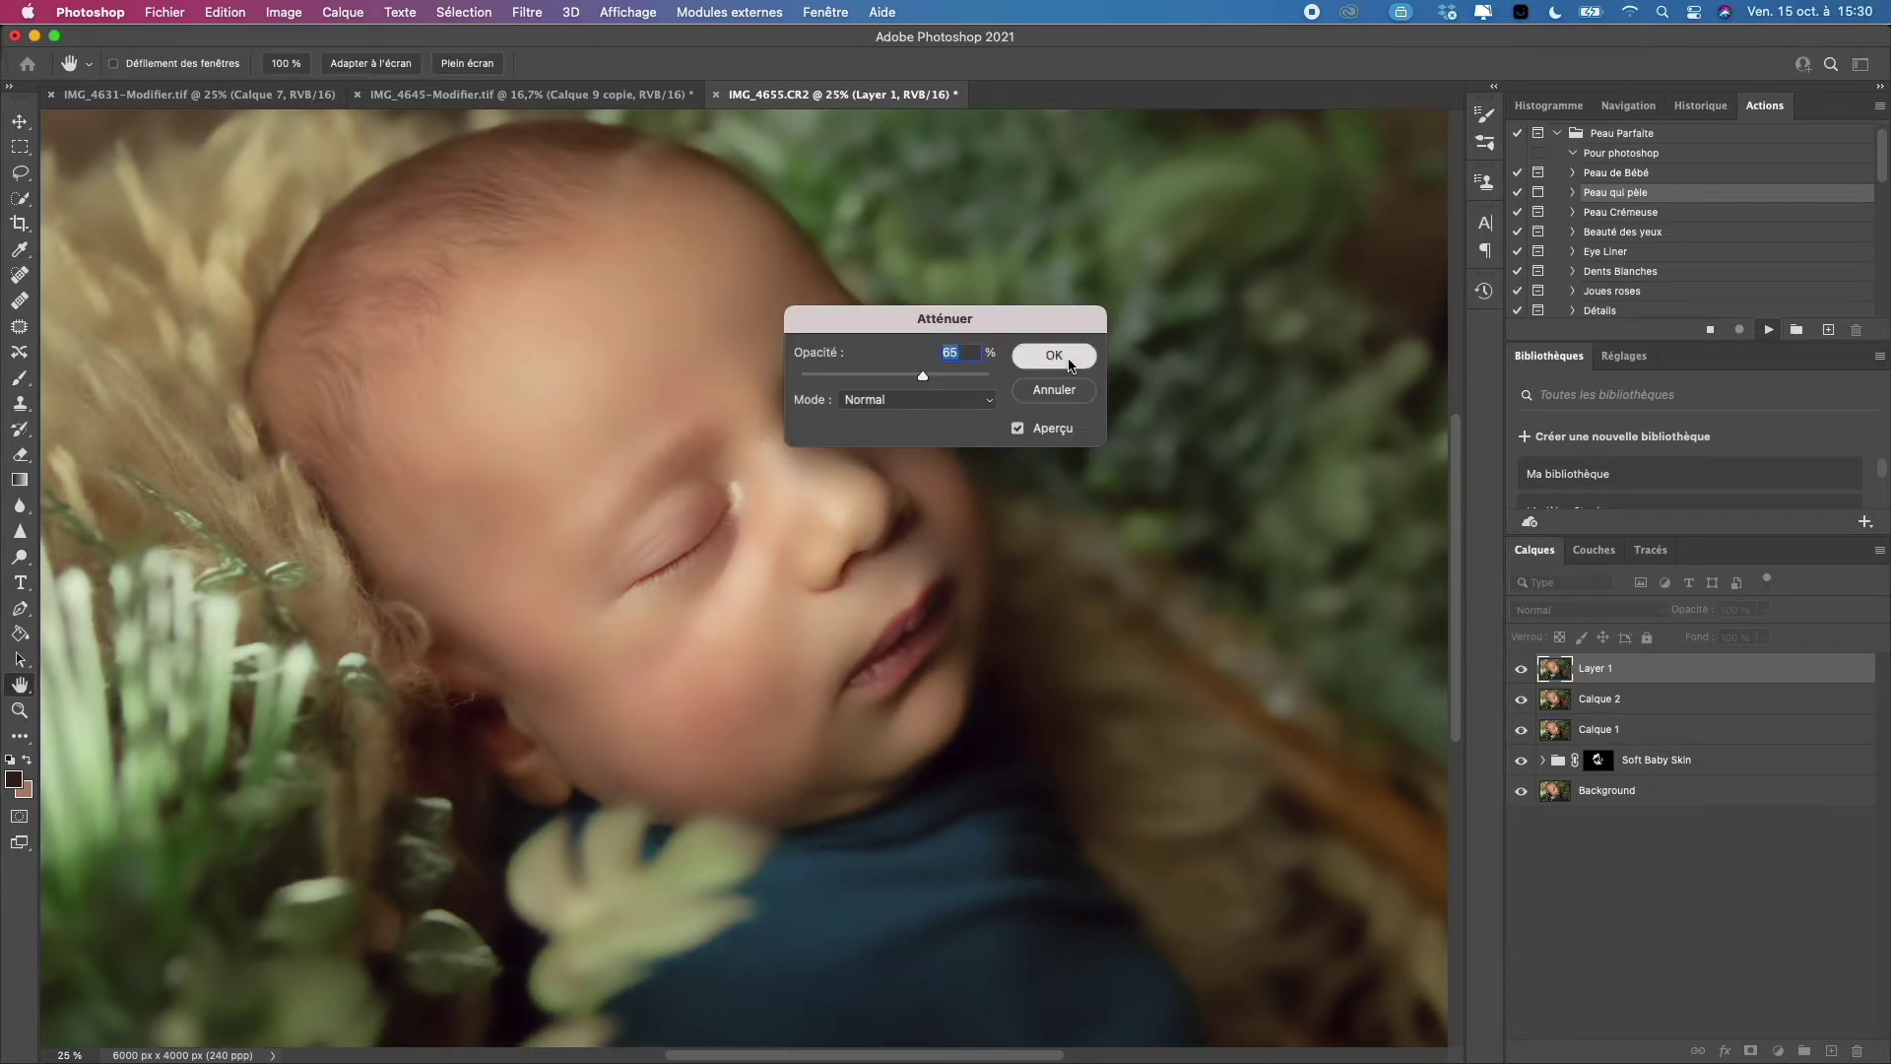
Accept the action's remaining dialogs, with Gaussian Blur radii of 10 and 40 pixels, to build the Blotchy Skin group.
click(853, 400)
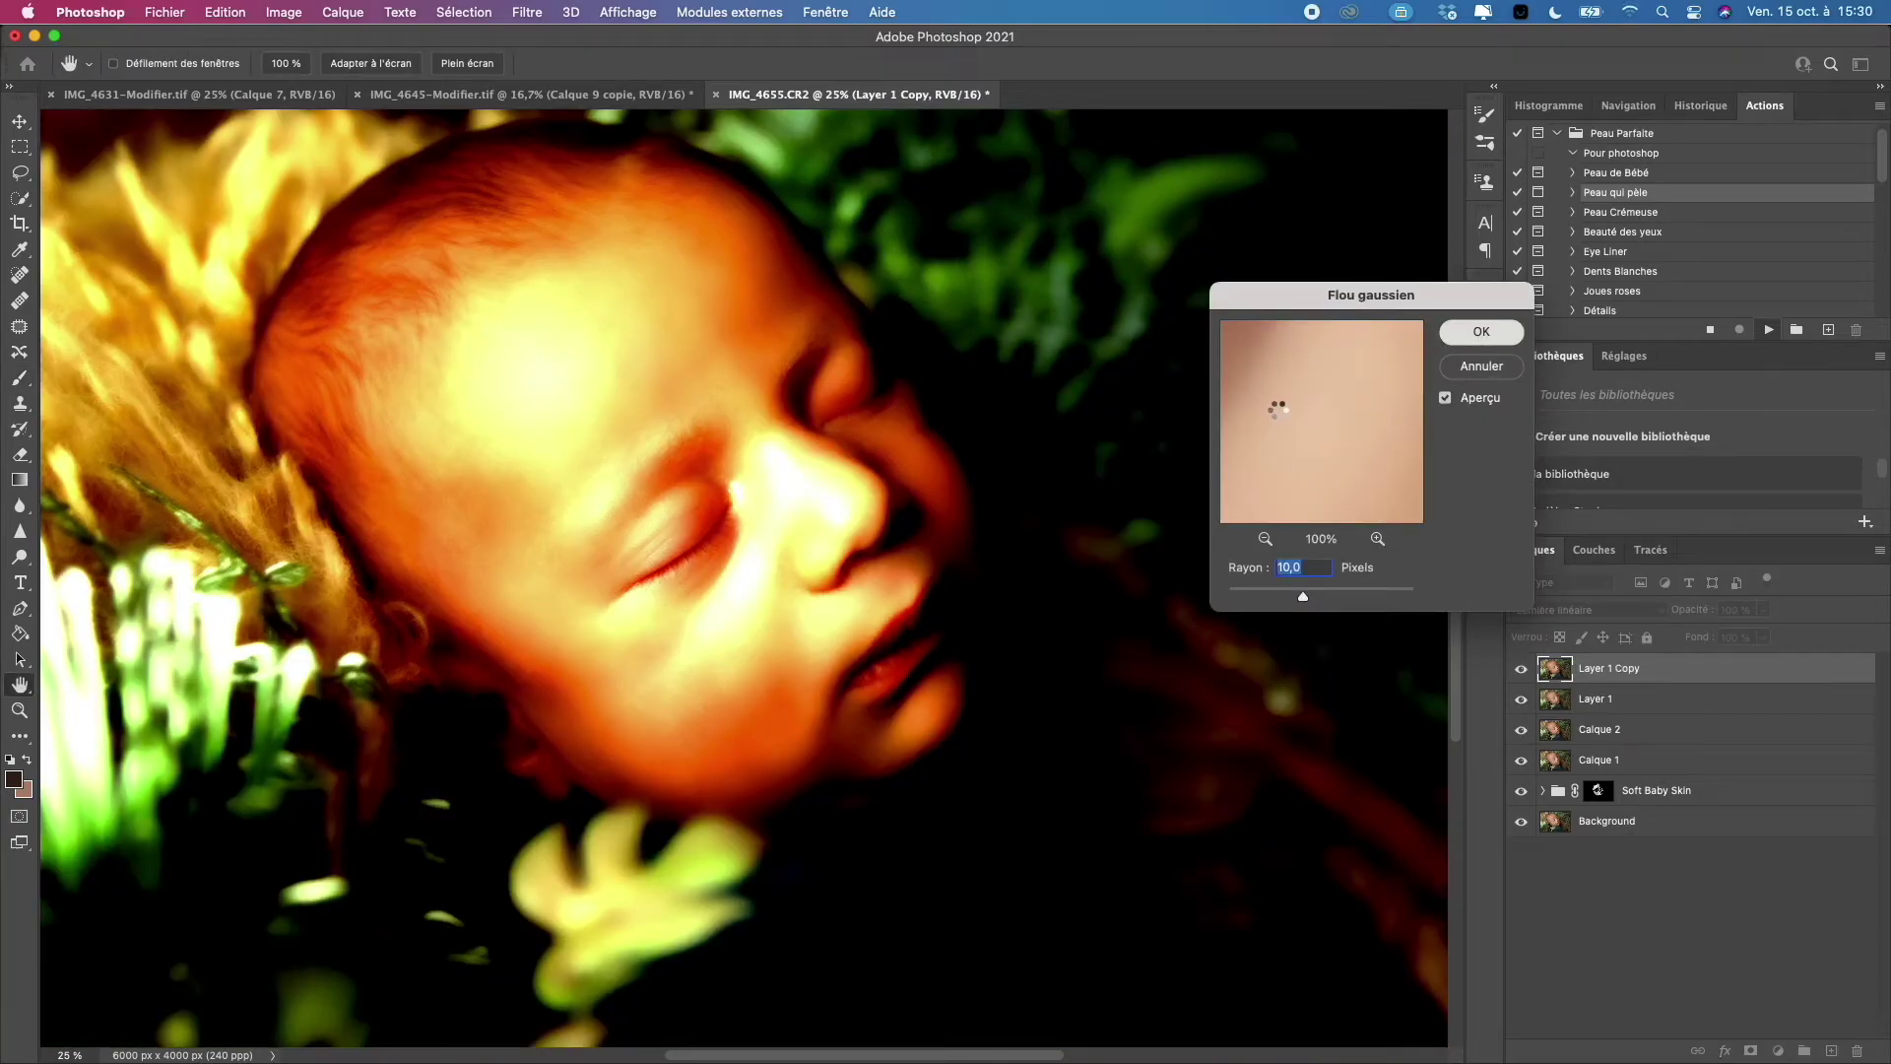
key(Return)
click(1043, 298)
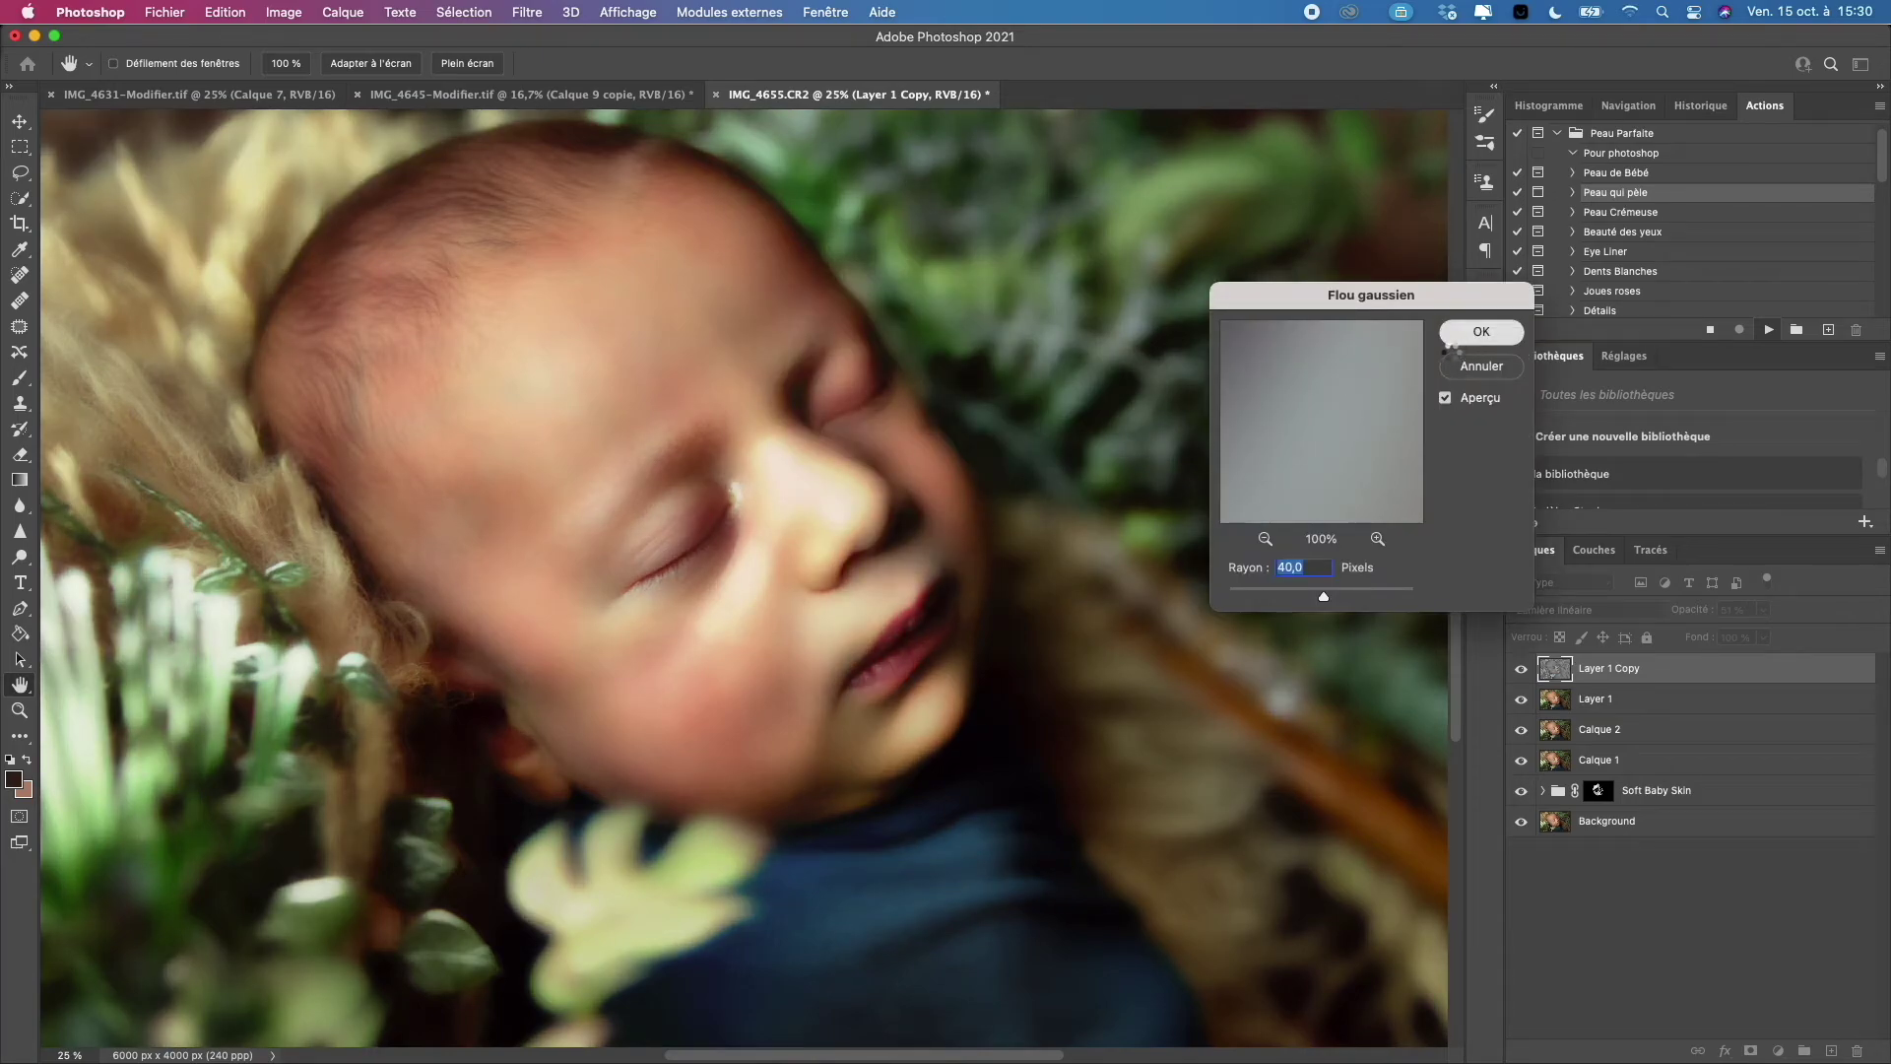
key(Return)
click(1111, 517)
click(851, 400)
click(898, 412)
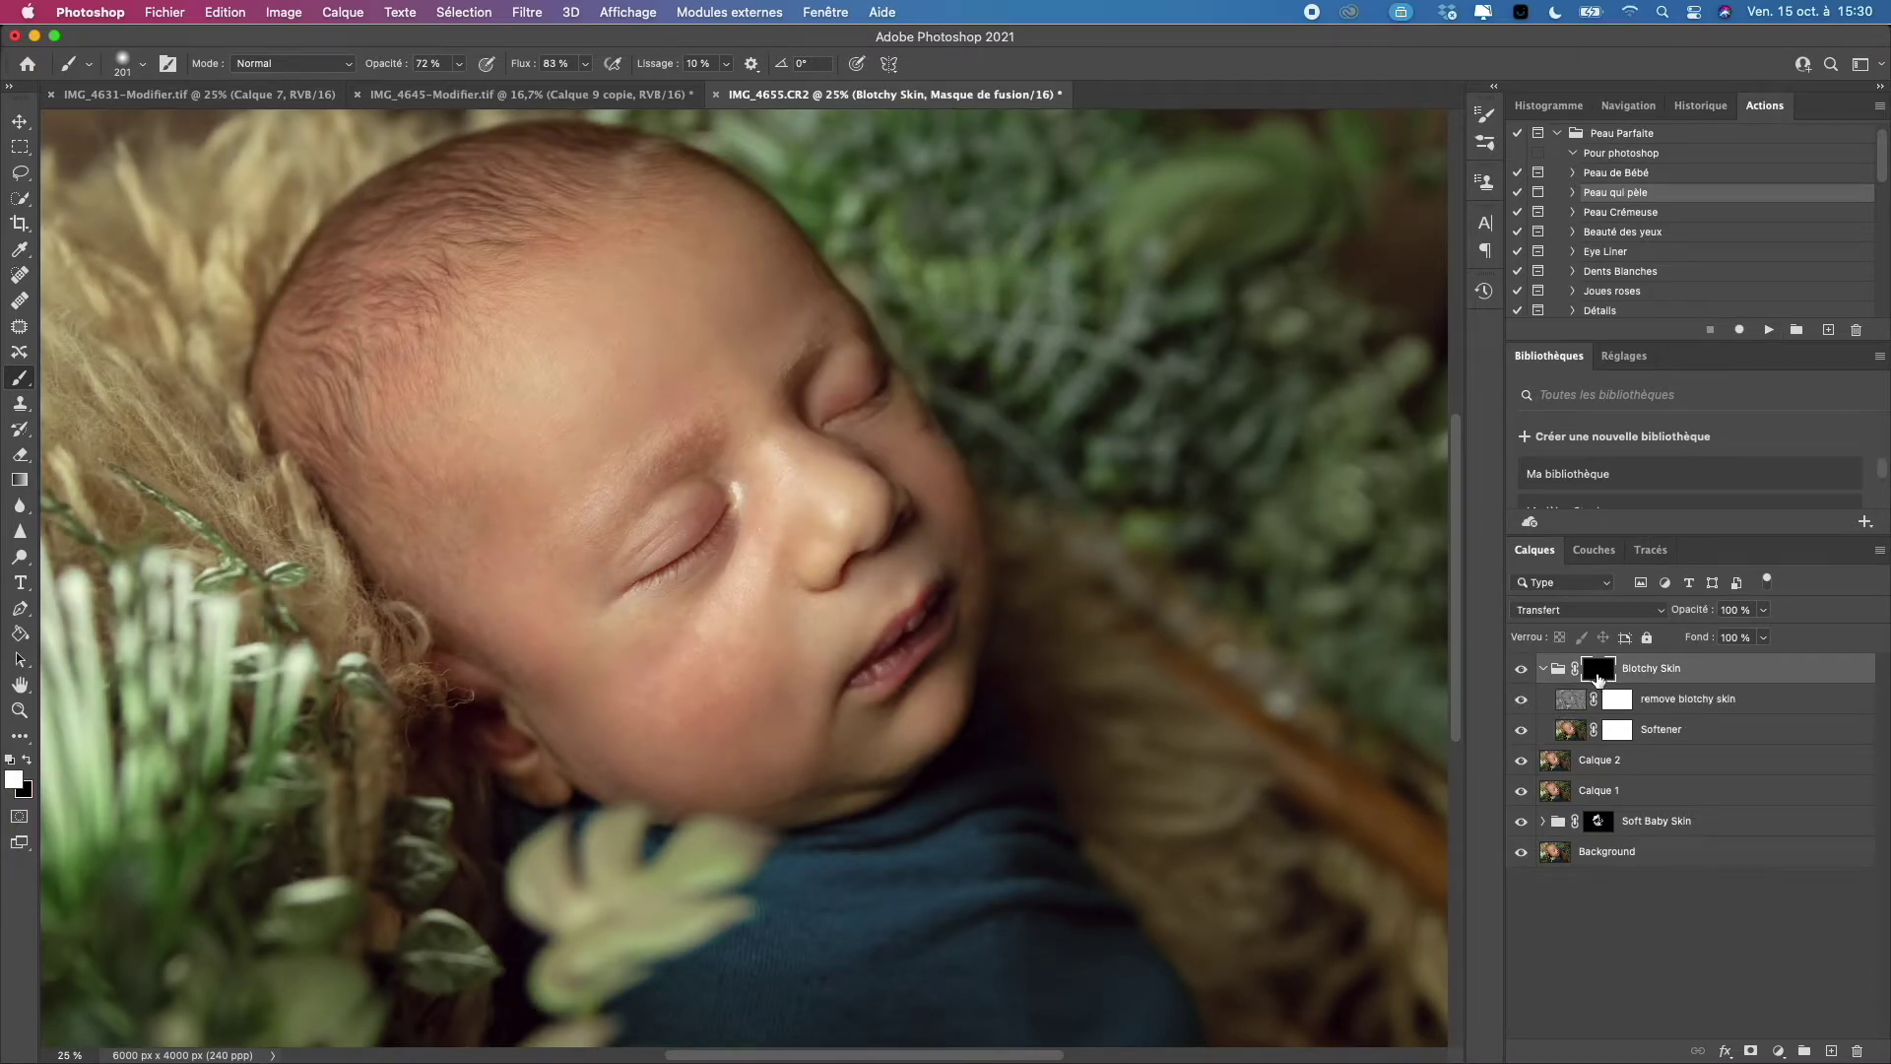
Paint white on the Blotchy Skin mask over the cheeks, chin and area around the mouth.
click(1520, 698)
mouse_move(754, 651)
mouse_down()
mouse_move(652, 682)
mouse_move(706, 689)
mouse_move(683, 720)
mouse_move(729, 607)
mouse_move(755, 659)
mouse_move(876, 598)
mouse_move(788, 602)
mouse_move(829, 506)
mouse_move(791, 484)
mouse_move(775, 513)
mouse_move(766, 445)
mouse_move(602, 435)
mouse_move(560, 506)
mouse_move(571, 529)
mouse_move(609, 478)
mouse_move(595, 473)
mouse_move(559, 564)
mouse_move(676, 483)
mouse_move(686, 448)
mouse_move(646, 468)
mouse_move(651, 445)
mouse_move(587, 548)
mouse_move(780, 394)
mouse_move(790, 336)
mouse_move(669, 291)
mouse_move(686, 237)
mouse_move(538, 278)
mouse_move(452, 399)
mouse_move(453, 497)
mouse_move(498, 673)
mouse_move(573, 729)
mouse_up()
mouse_move(795, 777)
mouse_down()
mouse_move(723, 466)
mouse_move(664, 511)
mouse_move(826, 394)
mouse_move(802, 397)
mouse_move(897, 479)
mouse_move(920, 468)
mouse_move(911, 438)
mouse_move(953, 553)
mouse_up()
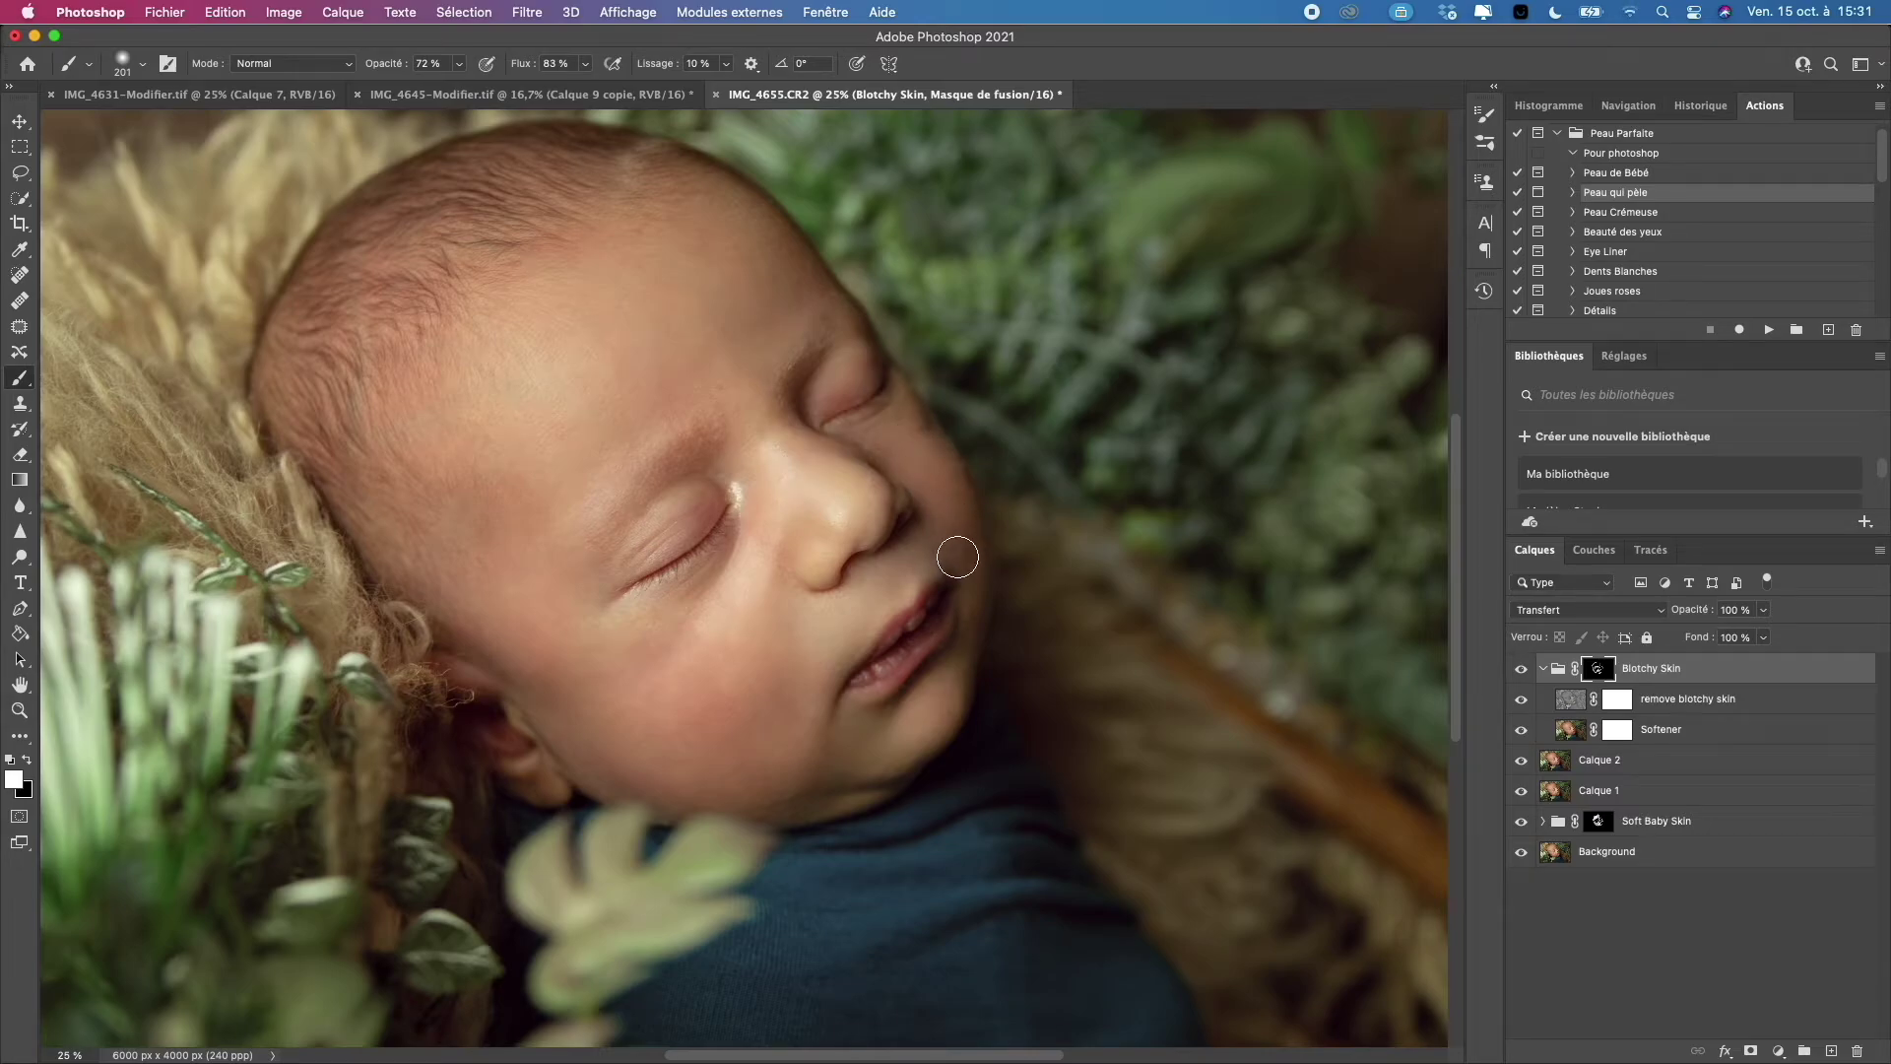
Toggle the Blotchy Skin group's visibility to compare the skin before and after the correction.
click(1521, 672)
click(1522, 672)
click(1522, 672)
click(1521, 672)
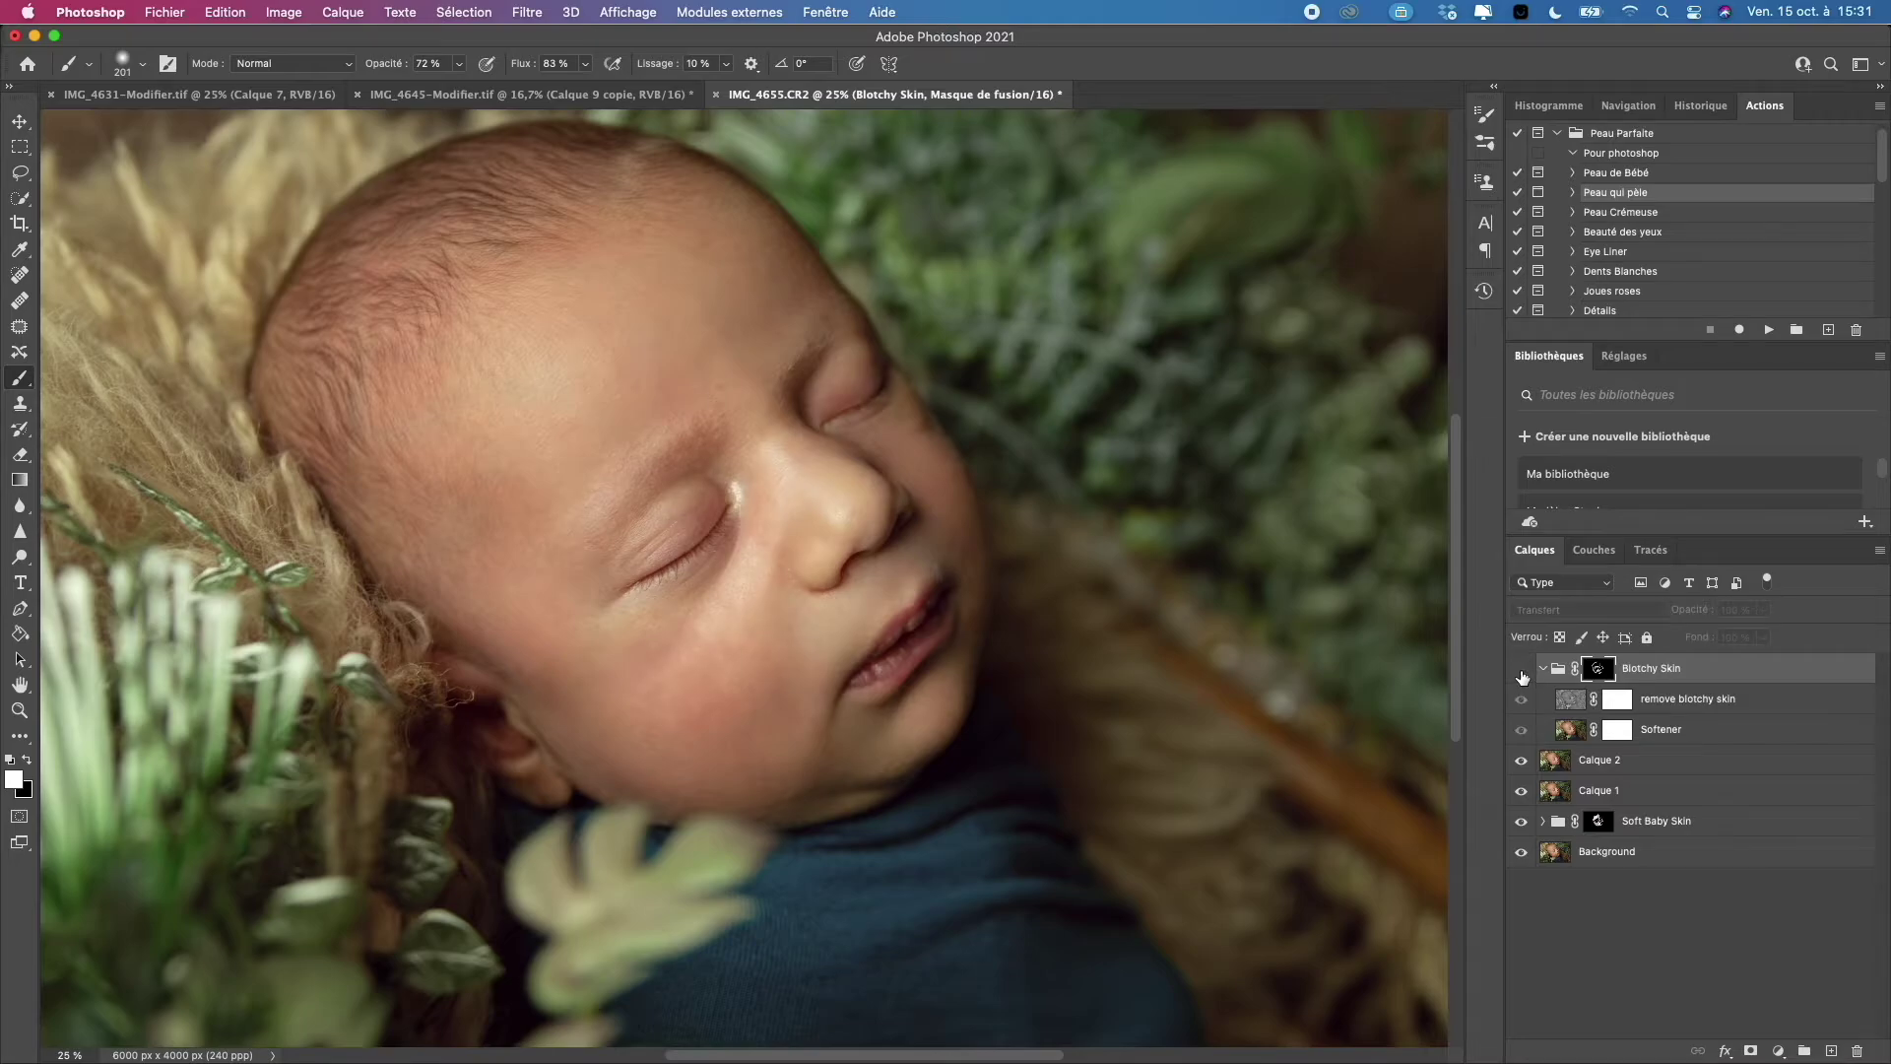
click(1522, 671)
click(1522, 671)
click(1522, 672)
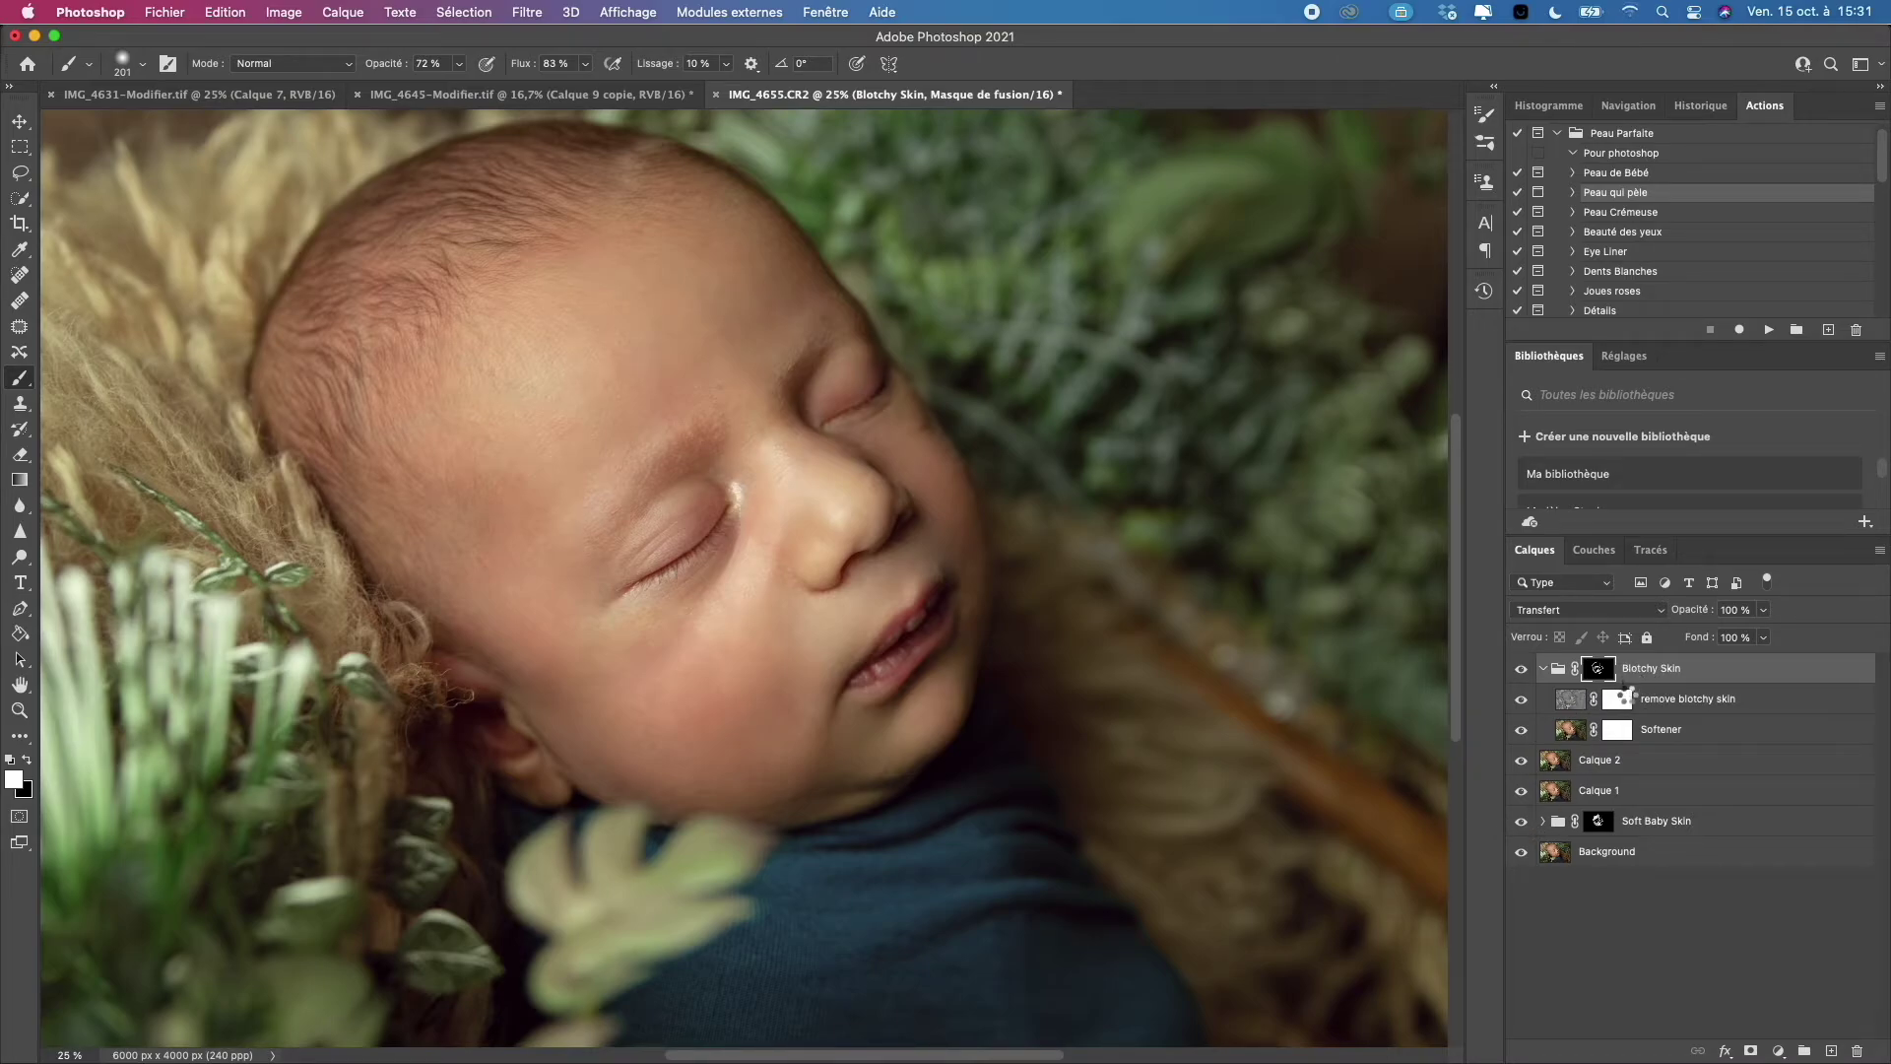
Merge the visible layers into a new top layer and run the Peau Crémeuse action on it, dismissing its message.
key(super+alt+shift+e)
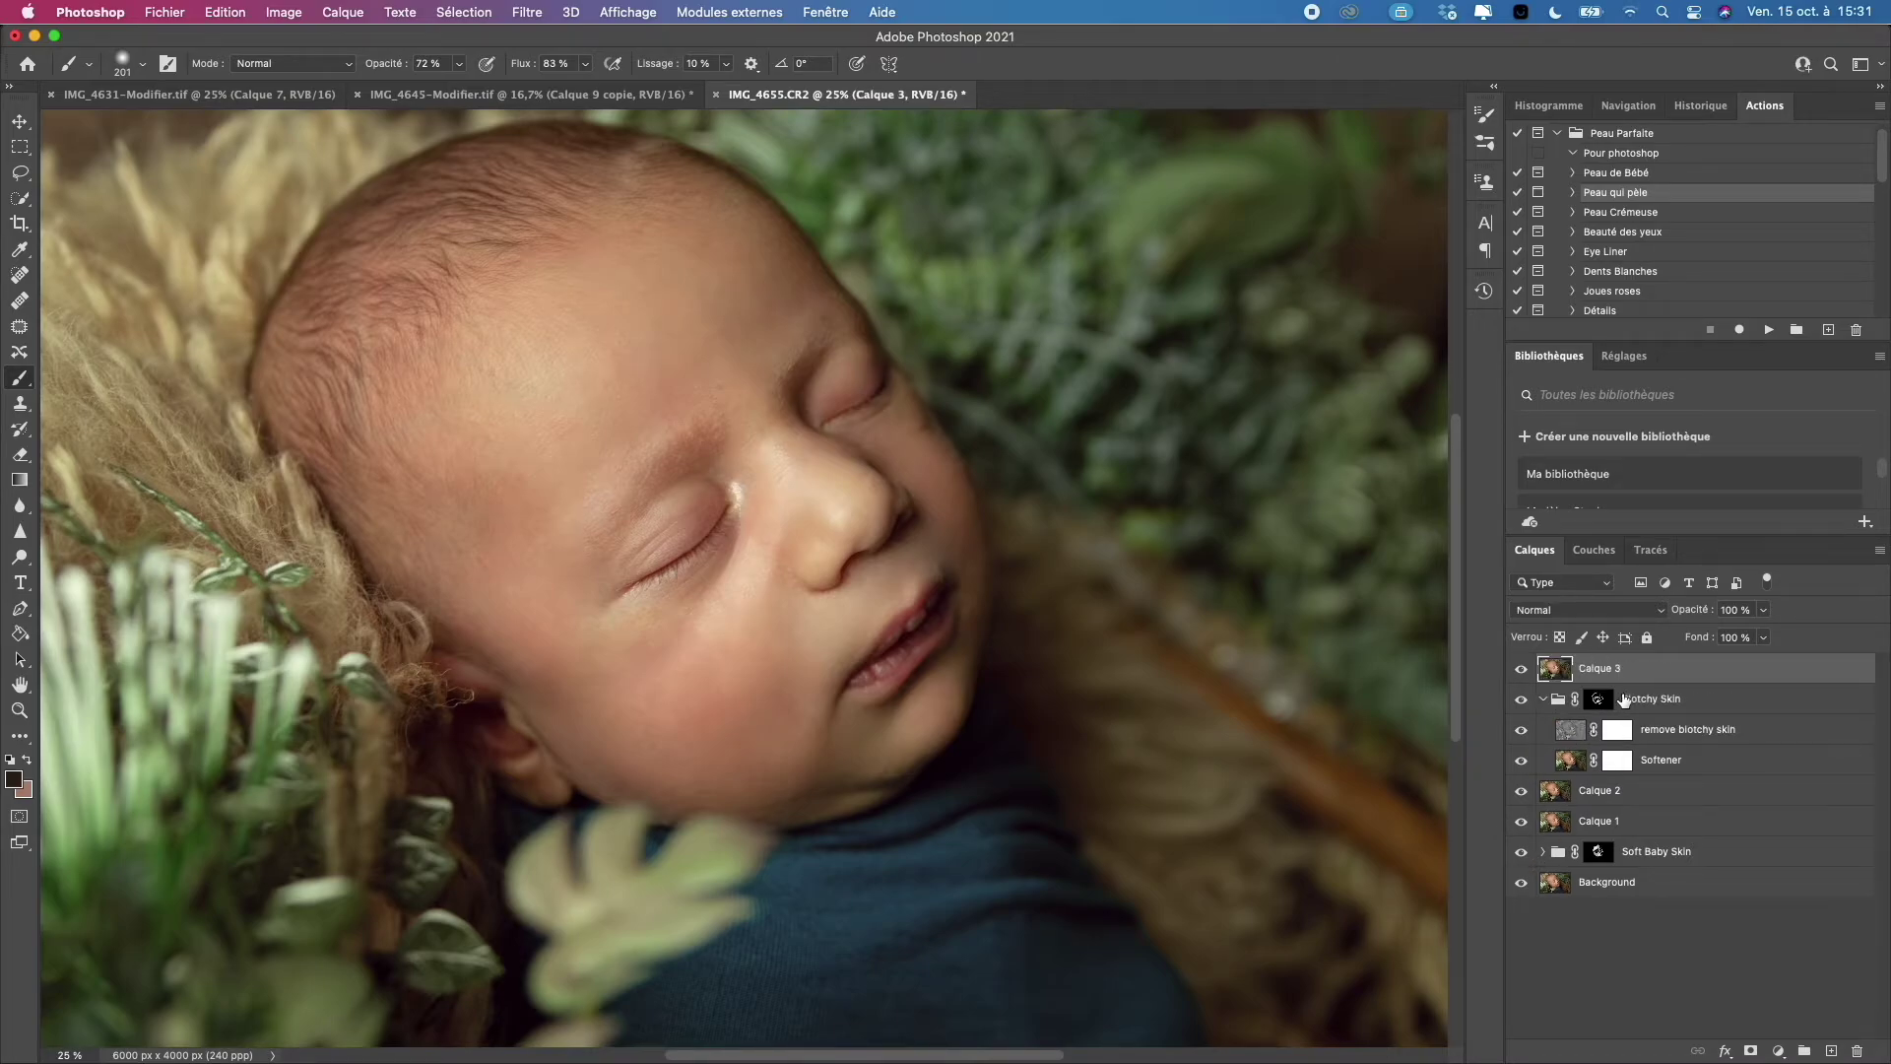
click(1618, 215)
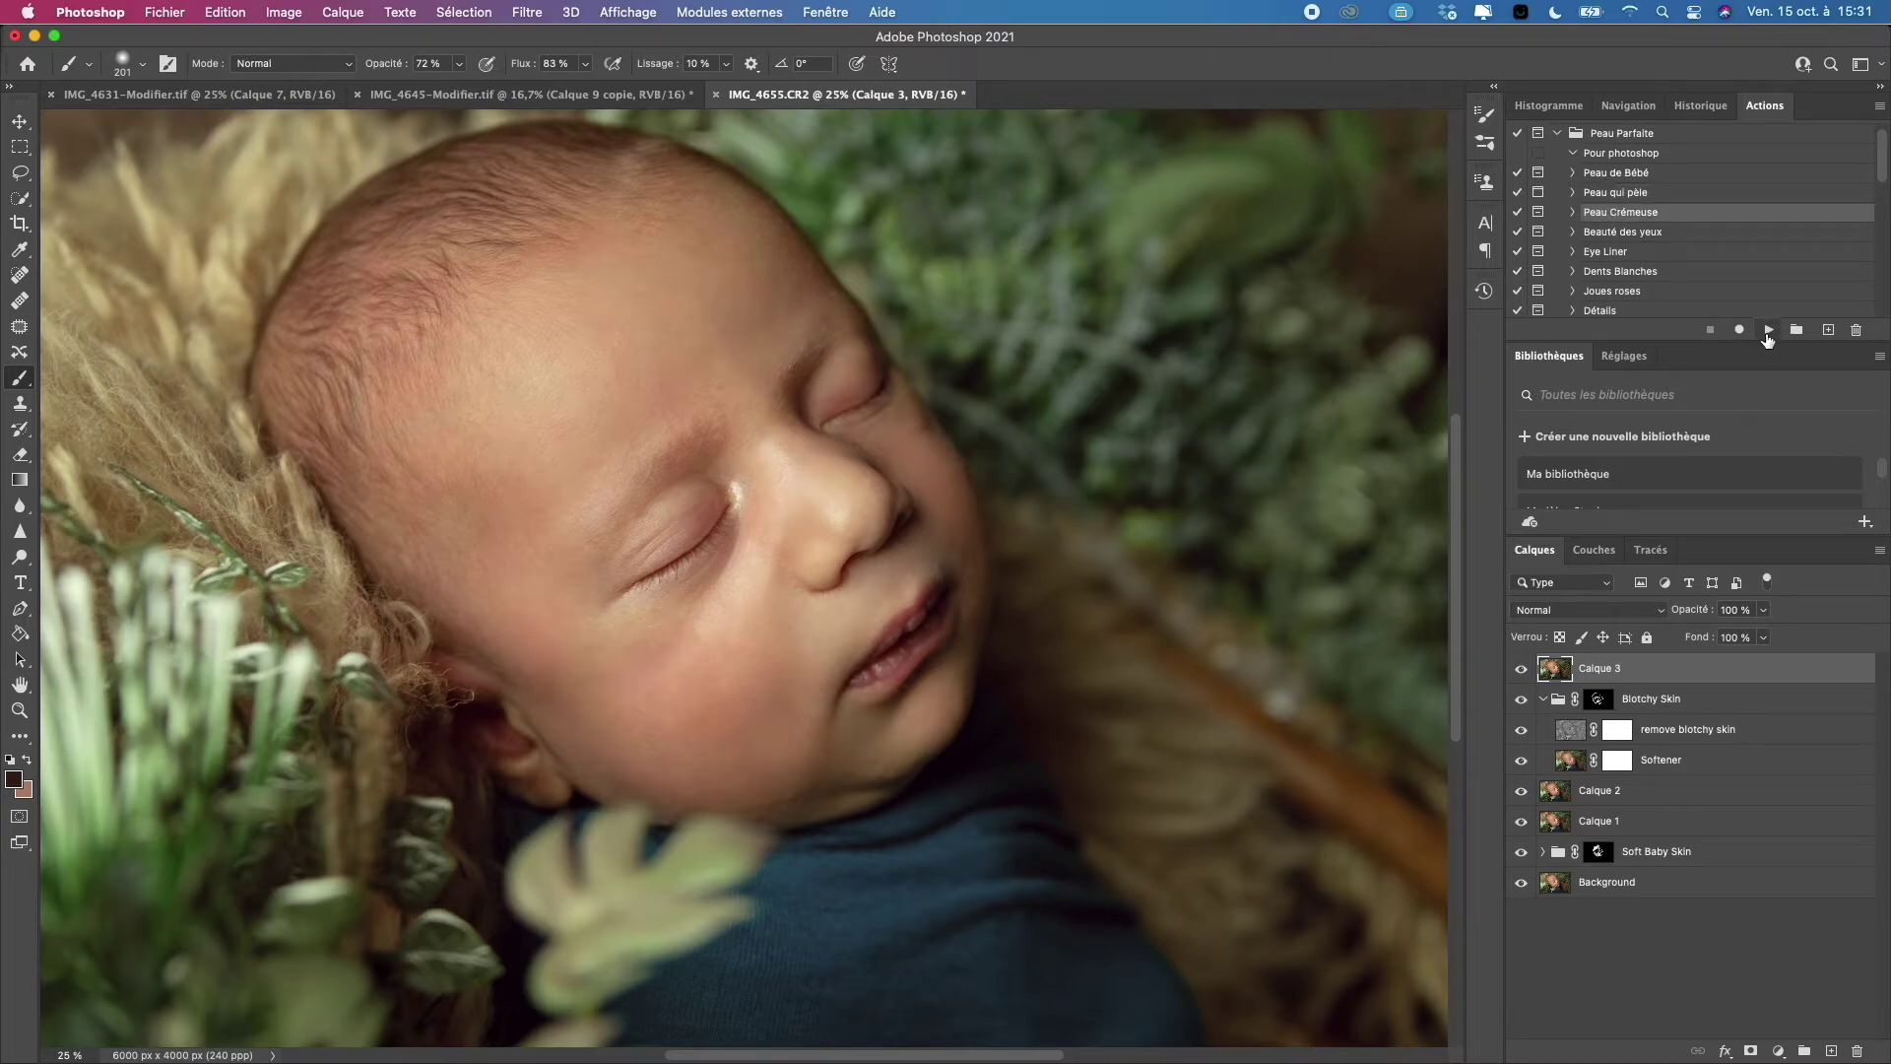
click(1768, 329)
click(977, 398)
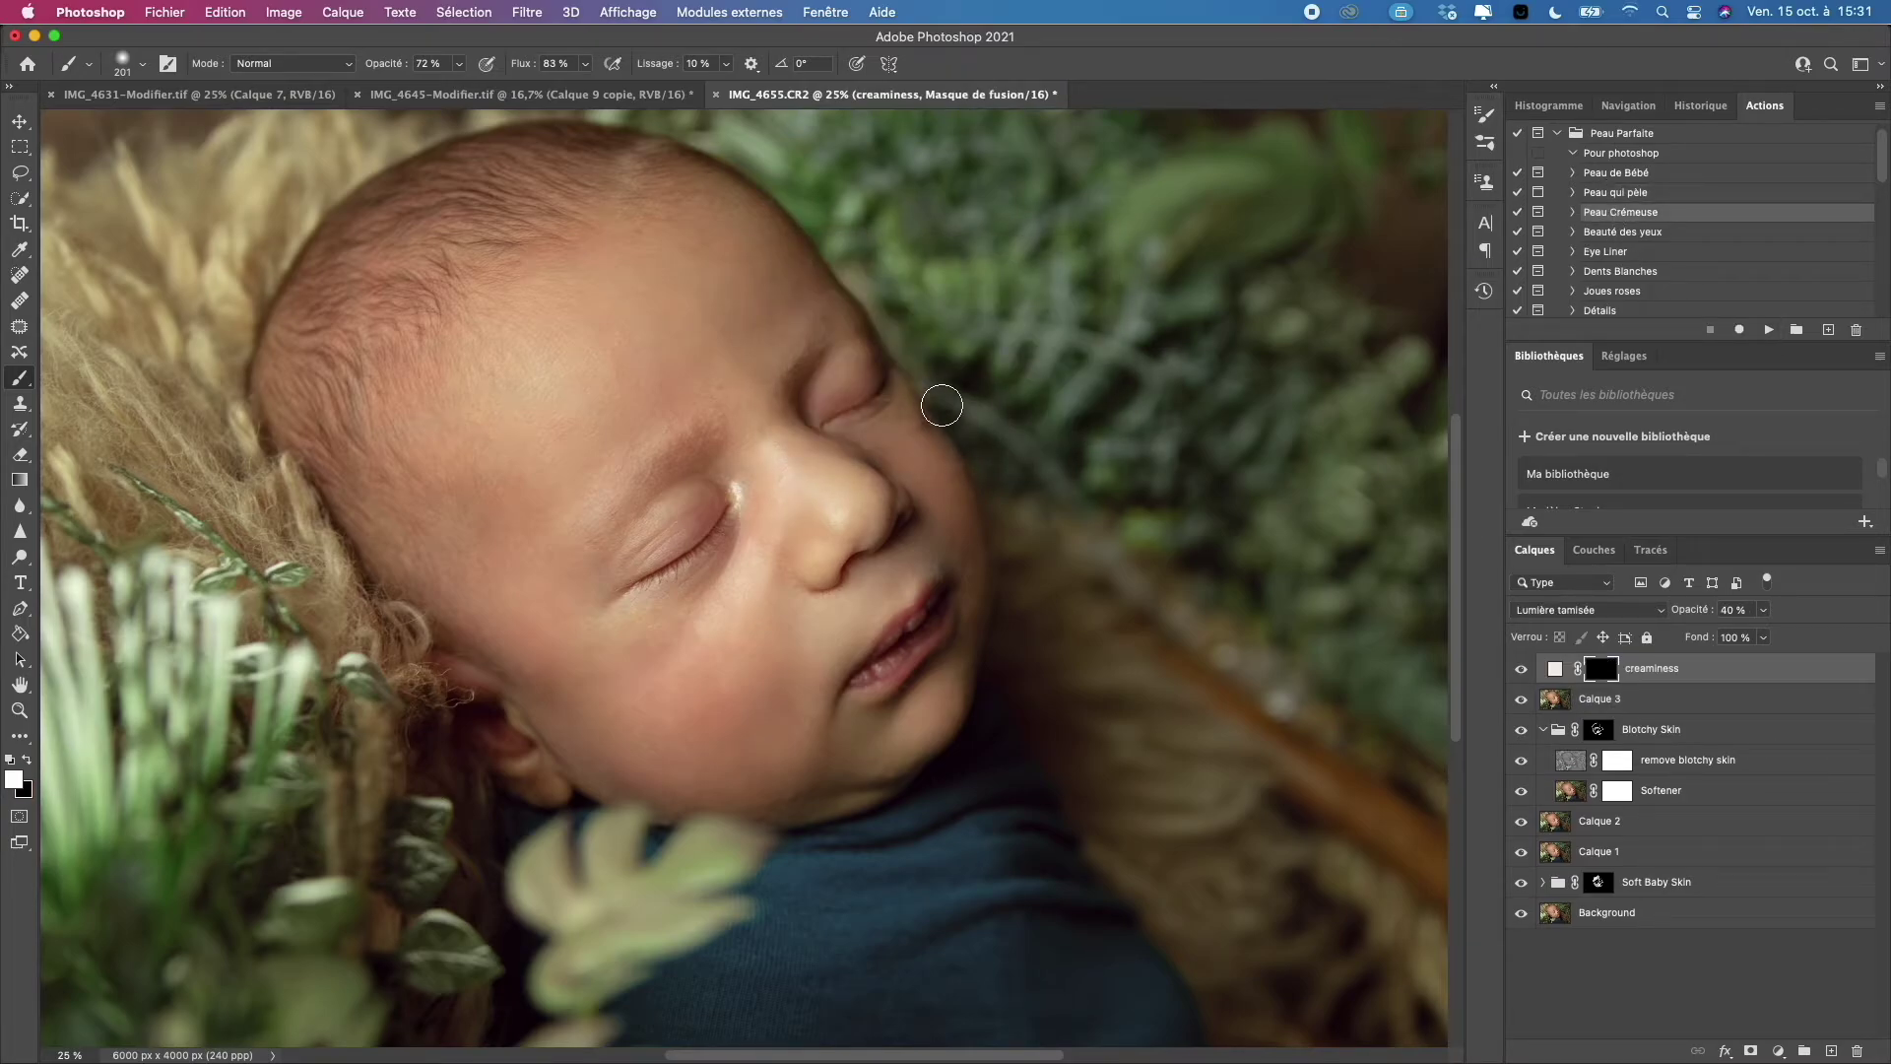
Set the brush size to 371 px and paint white on the creaminess mask over the forehead, cheeks and chin.
click(133, 73)
drag(198, 125, 231, 126)
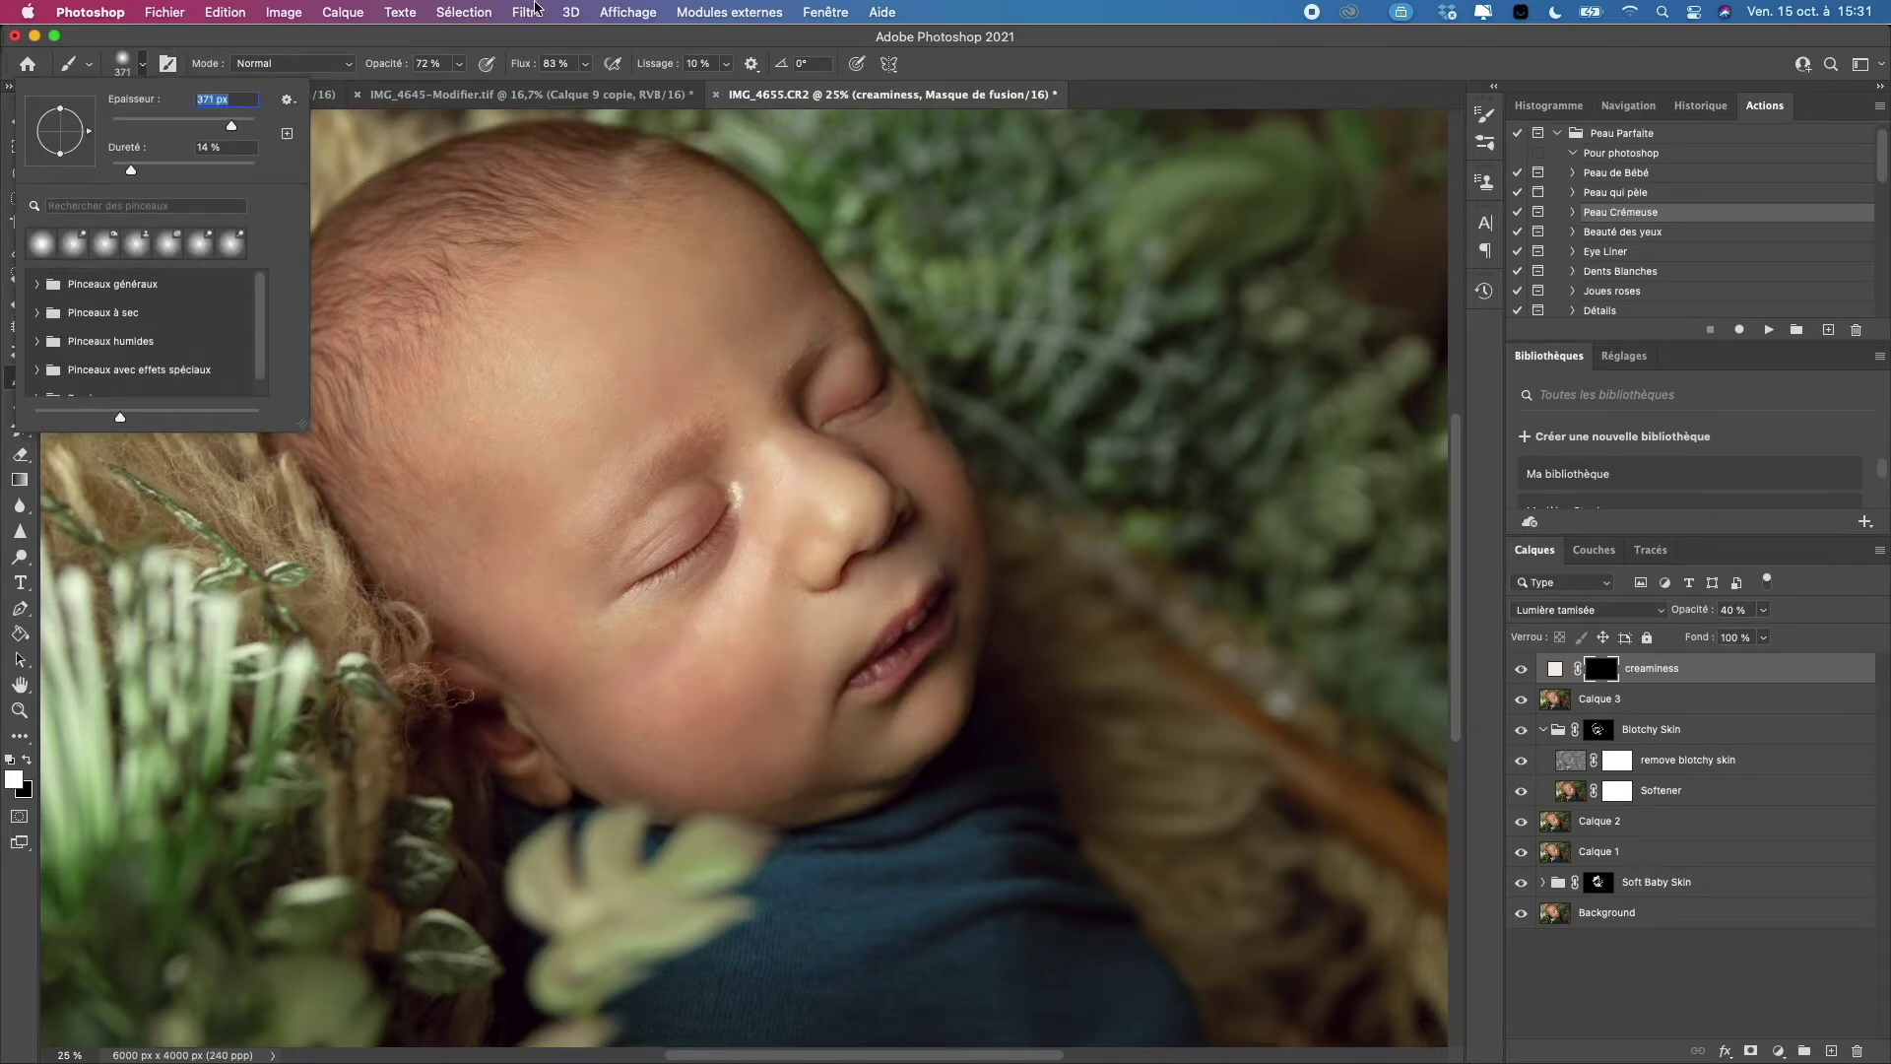
click(558, 283)
mouse_move(558, 282)
mouse_down()
mouse_move(466, 366)
mouse_move(657, 260)
mouse_move(565, 254)
mouse_move(693, 273)
mouse_move(719, 237)
mouse_move(797, 290)
mouse_move(745, 339)
mouse_move(628, 377)
mouse_move(641, 344)
mouse_move(609, 423)
mouse_up()
mouse_move(518, 455)
mouse_down()
mouse_move(406, 396)
mouse_move(436, 366)
mouse_move(381, 324)
mouse_move(475, 288)
mouse_move(428, 433)
mouse_move(461, 585)
mouse_move(521, 512)
mouse_move(479, 604)
mouse_move(515, 640)
mouse_move(544, 649)
mouse_move(548, 588)
mouse_move(565, 660)
mouse_move(641, 653)
mouse_move(610, 648)
mouse_move(702, 620)
mouse_move(746, 575)
mouse_move(666, 671)
mouse_move(571, 730)
mouse_move(682, 700)
mouse_move(740, 646)
mouse_move(650, 762)
mouse_move(698, 763)
mouse_move(632, 751)
mouse_move(777, 761)
mouse_move(765, 698)
mouse_move(792, 640)
mouse_move(765, 641)
mouse_move(755, 581)
mouse_move(811, 541)
mouse_move(772, 439)
mouse_move(821, 498)
mouse_move(860, 494)
mouse_move(890, 452)
mouse_move(940, 542)
mouse_move(907, 443)
mouse_move(813, 388)
mouse_move(843, 371)
mouse_move(840, 339)
mouse_move(794, 353)
mouse_move(777, 412)
mouse_move(892, 568)
mouse_move(832, 636)
mouse_move(808, 713)
mouse_move(834, 752)
mouse_move(951, 721)
mouse_up()
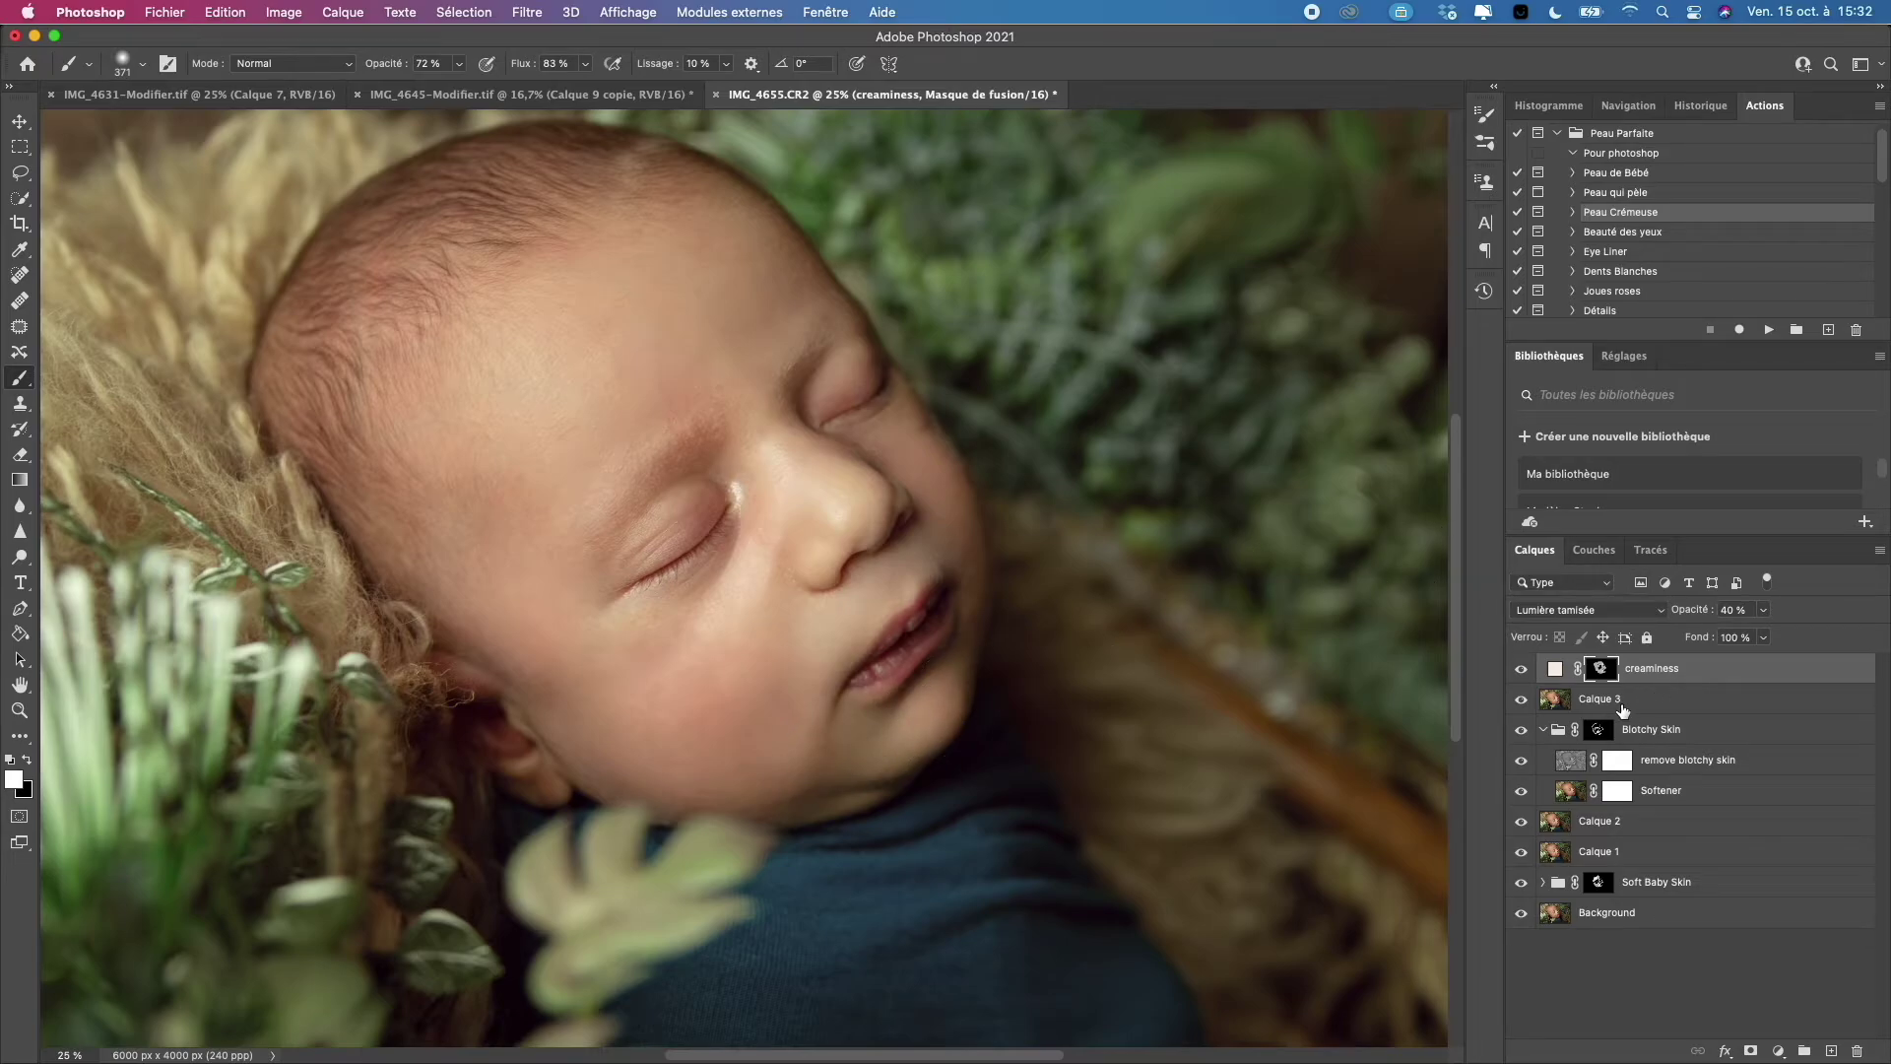
Check the creaminess effect on the whole image and set that layer's opacity to 15%.
key(super+minus)
key(super+minus)
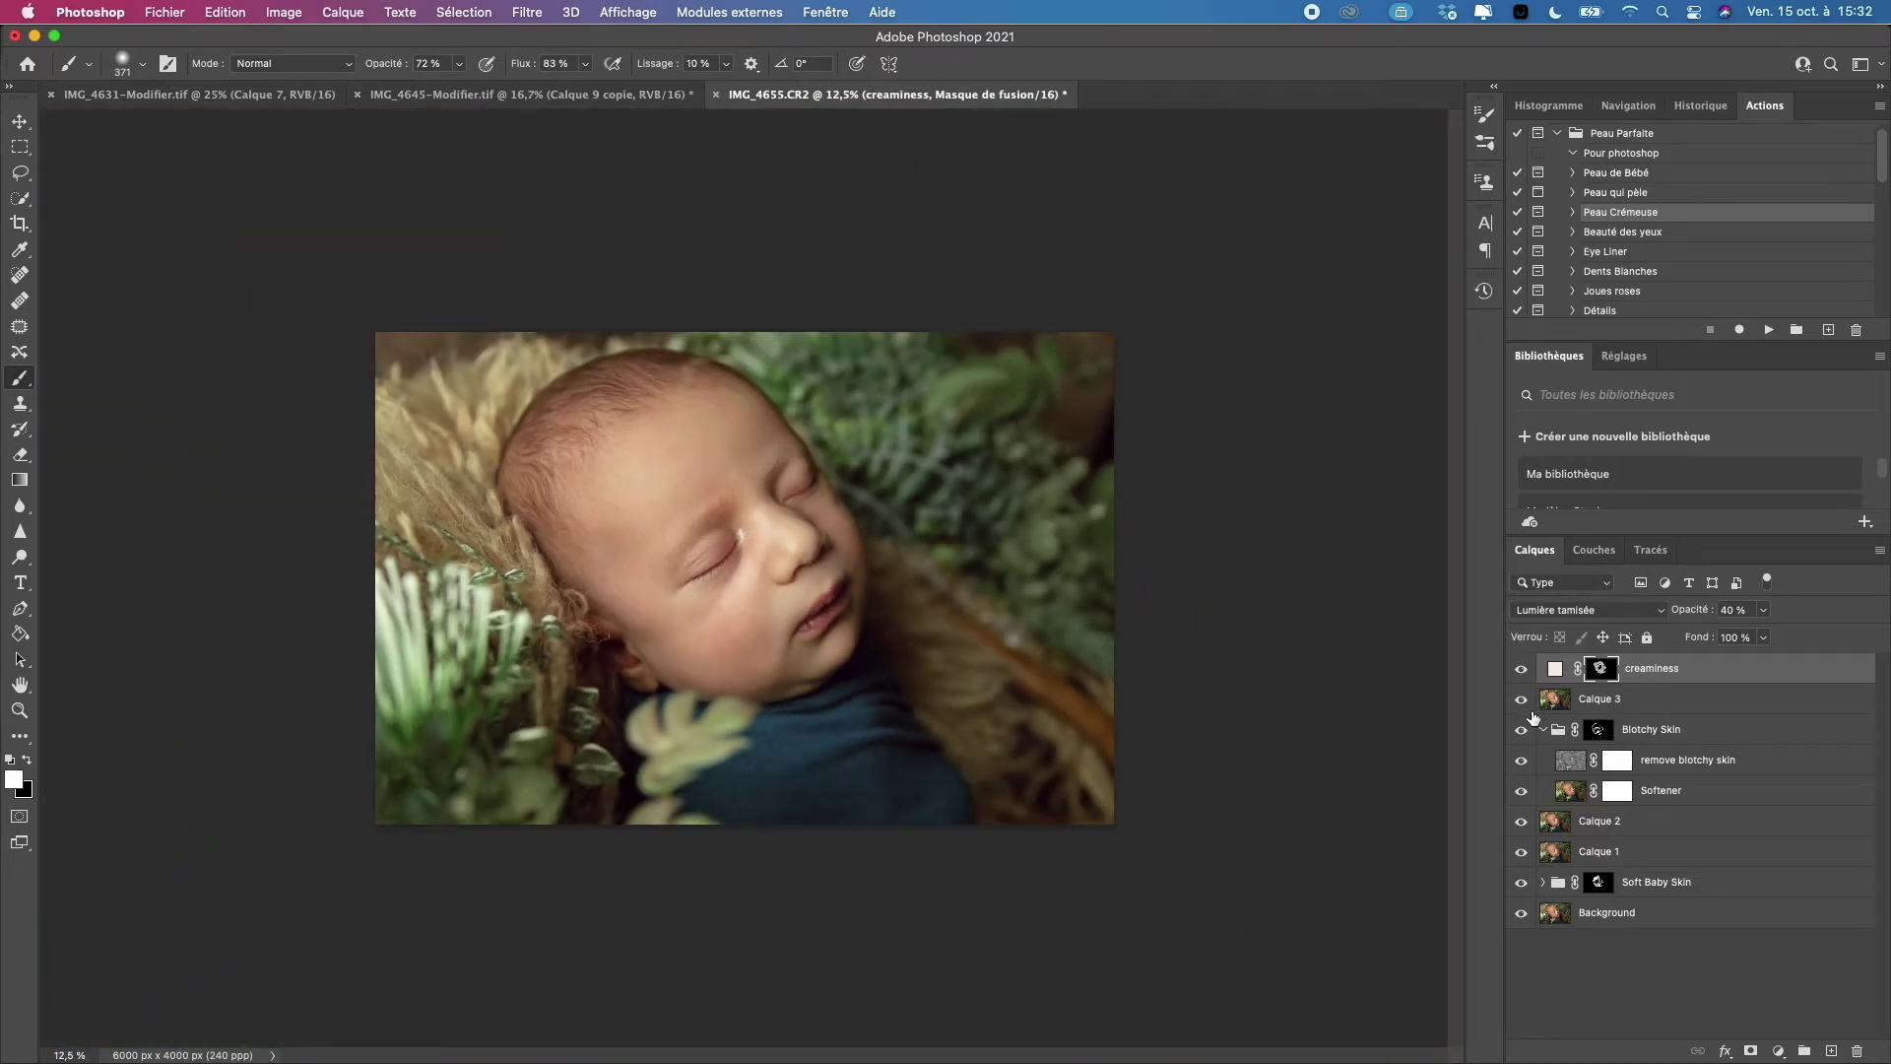
click(1519, 671)
click(1520, 671)
click(1762, 611)
click(1762, 609)
click(1762, 612)
drag(1764, 615, 1743, 638)
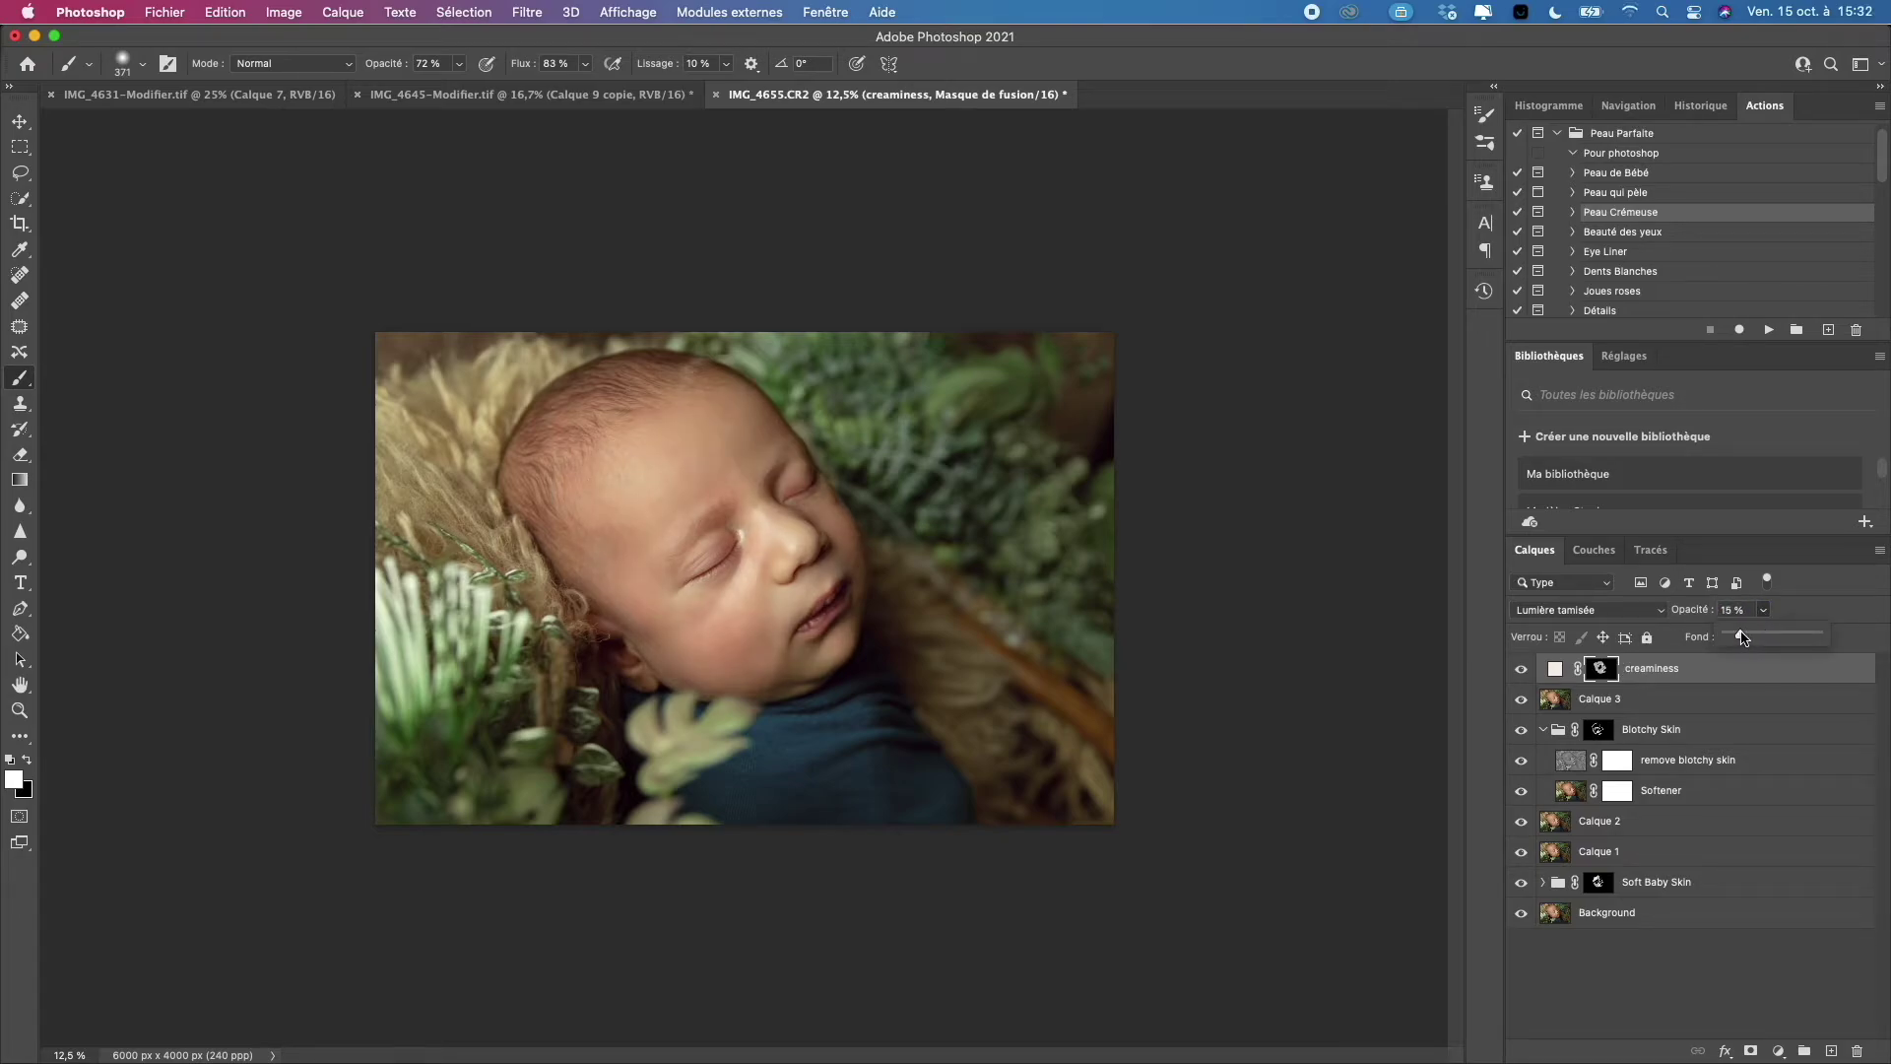
Compare the image with and without the softened creaminess layer by toggling its visibility.
click(1521, 671)
click(1521, 671)
click(1522, 671)
click(1521, 671)
Merge the visible layers into a new top layer and run the Eye Liner action on it, continuing past its messages.
key(super+alt+shift+e)
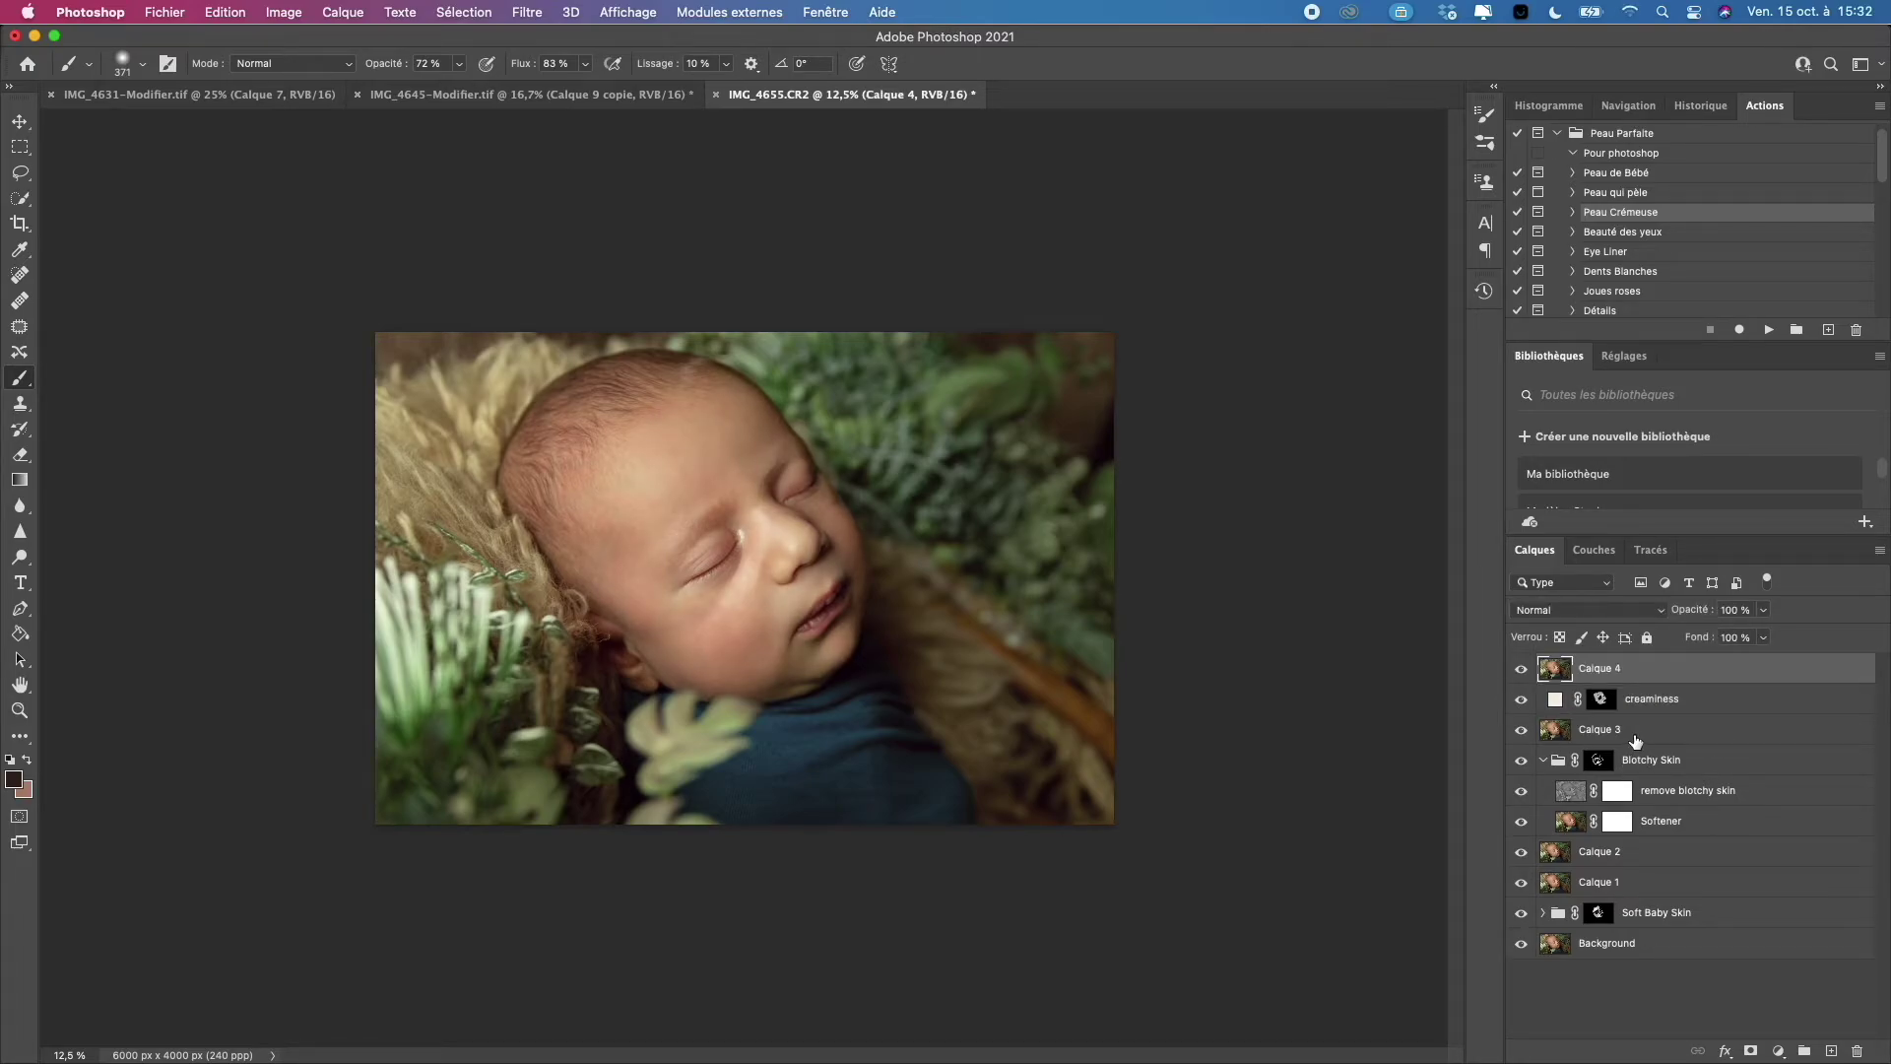
key(super+plus)
key(super+plus)
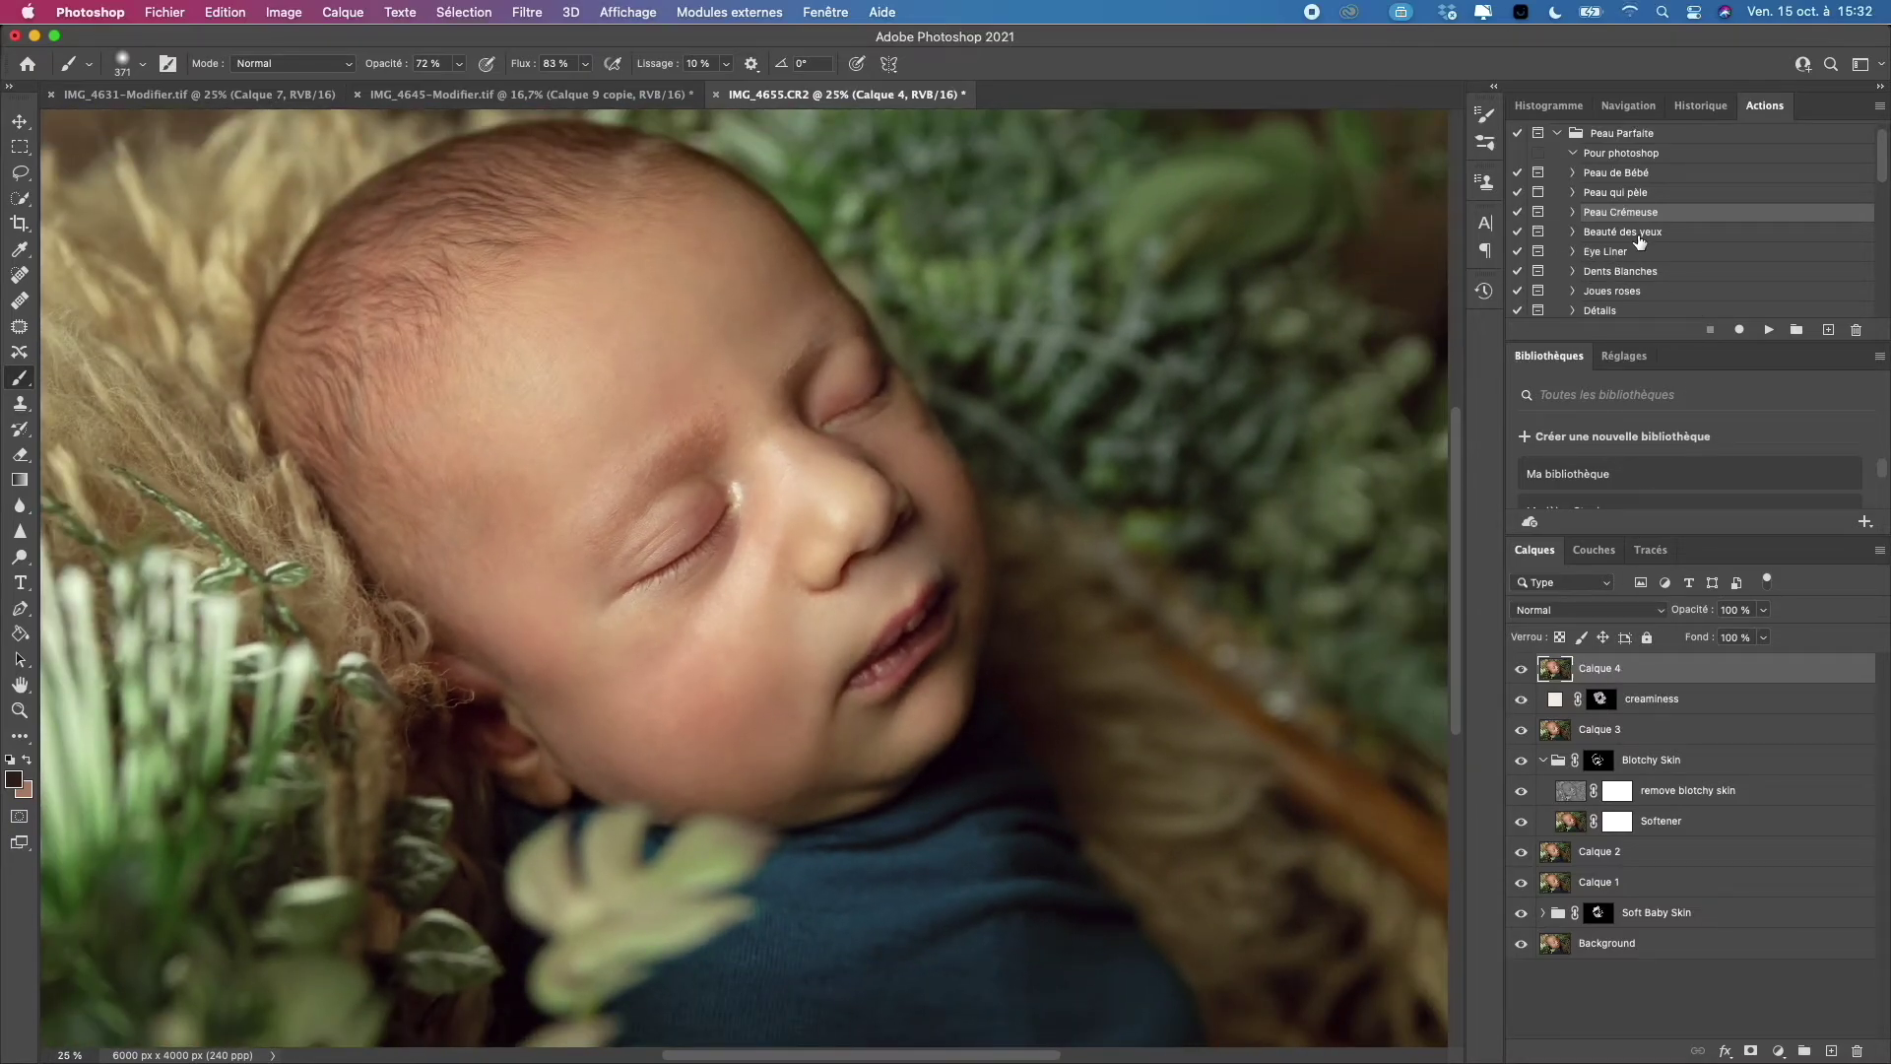
click(1597, 231)
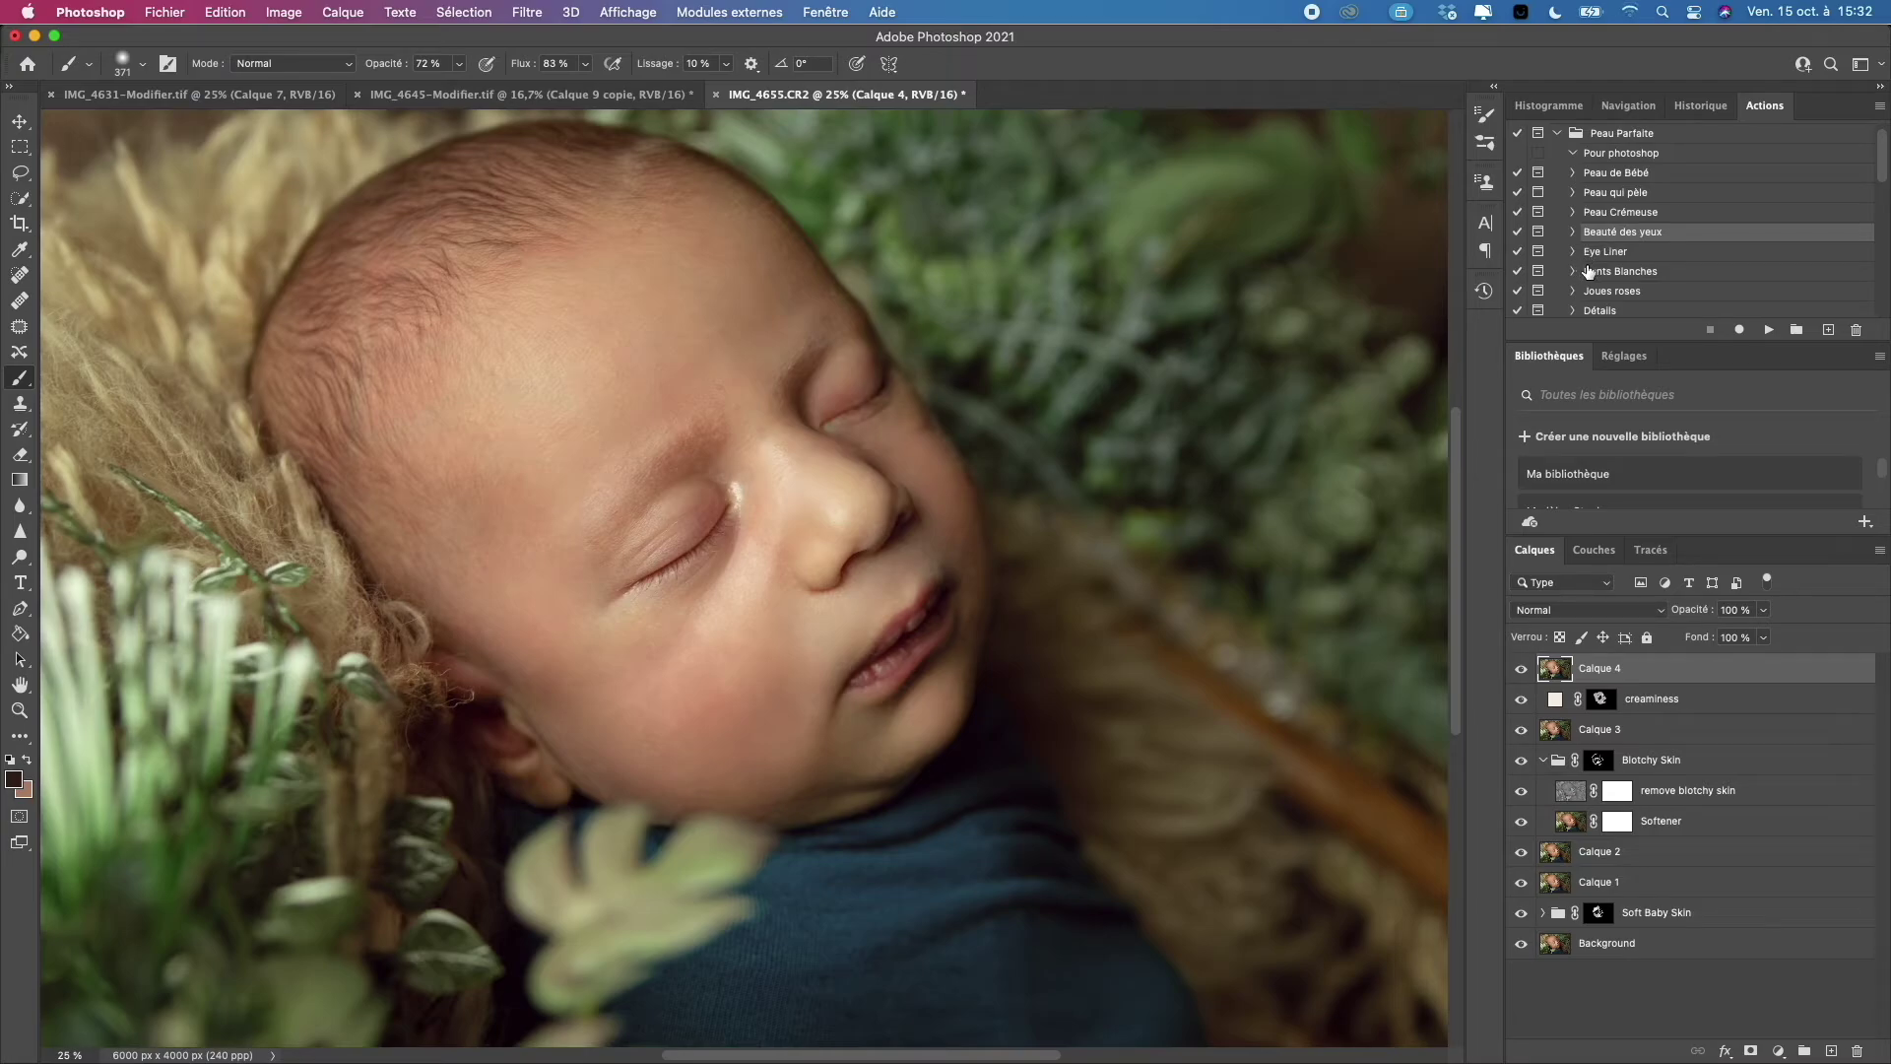
click(1612, 254)
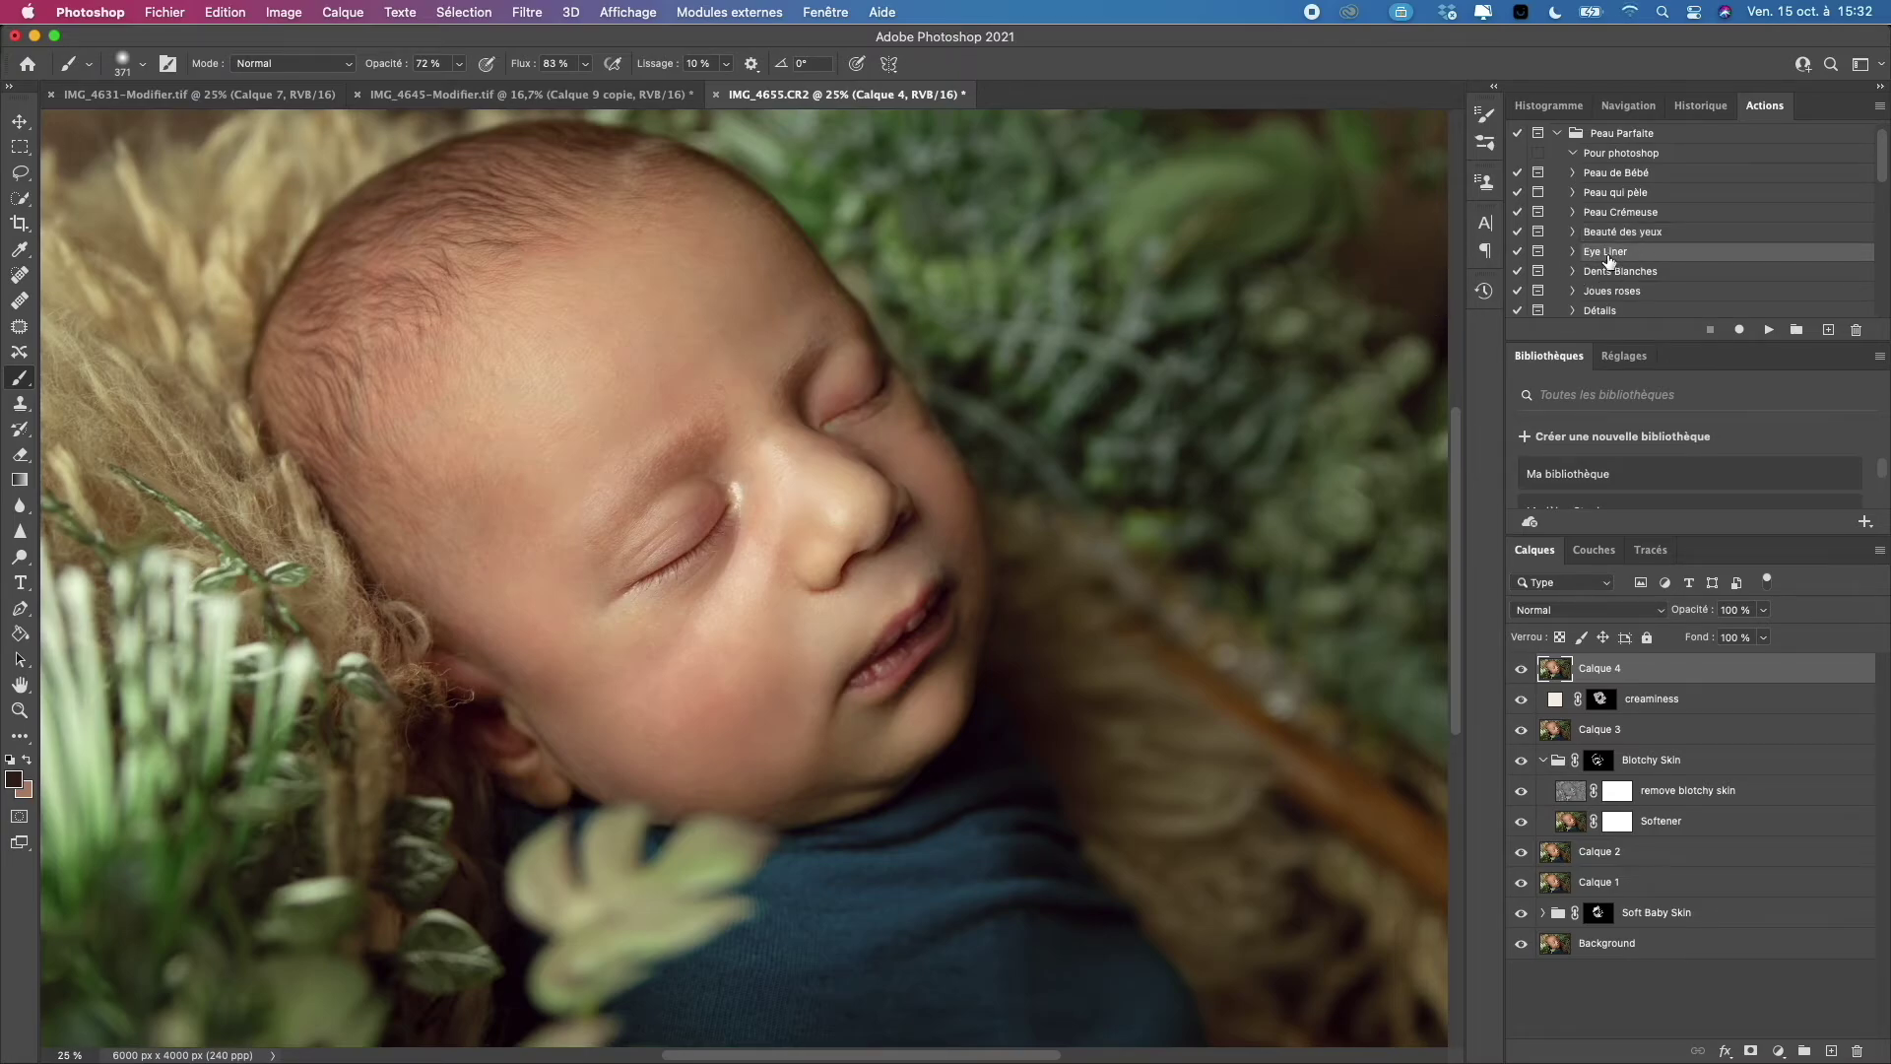
click(1770, 333)
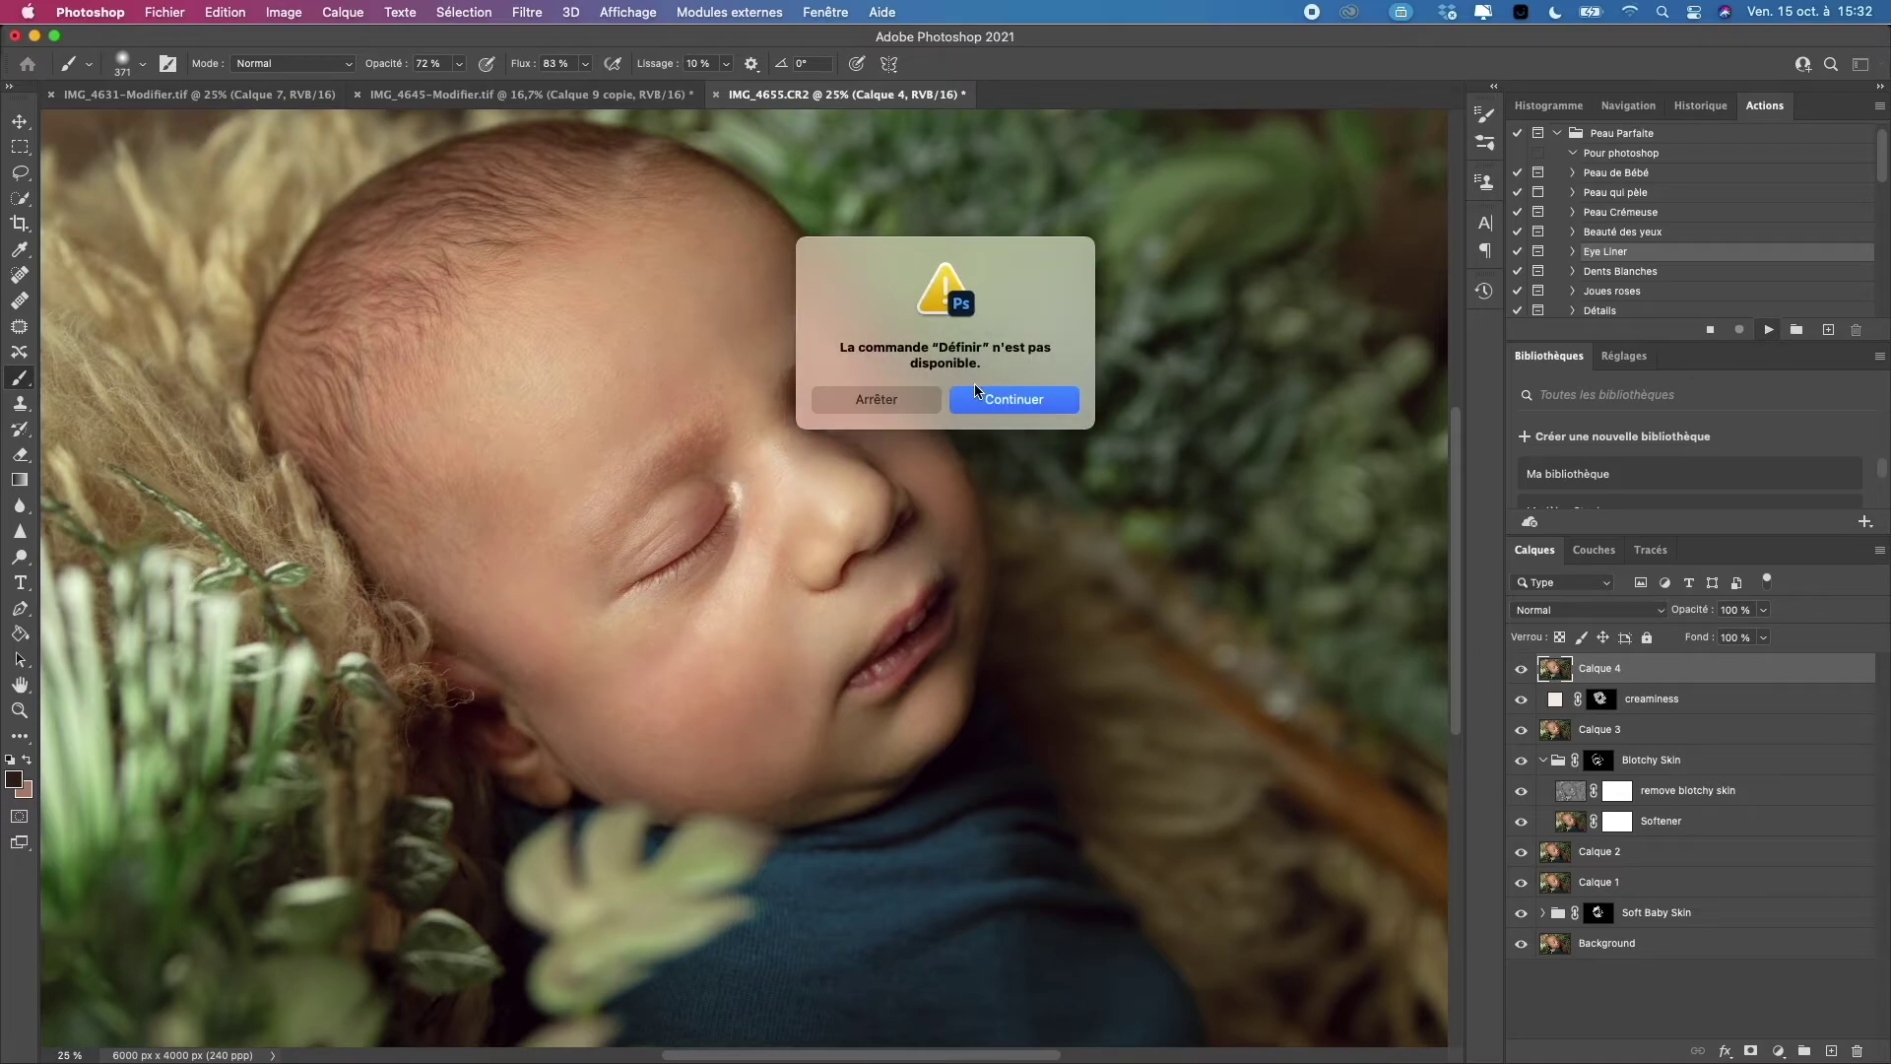
click(1015, 402)
click(1003, 403)
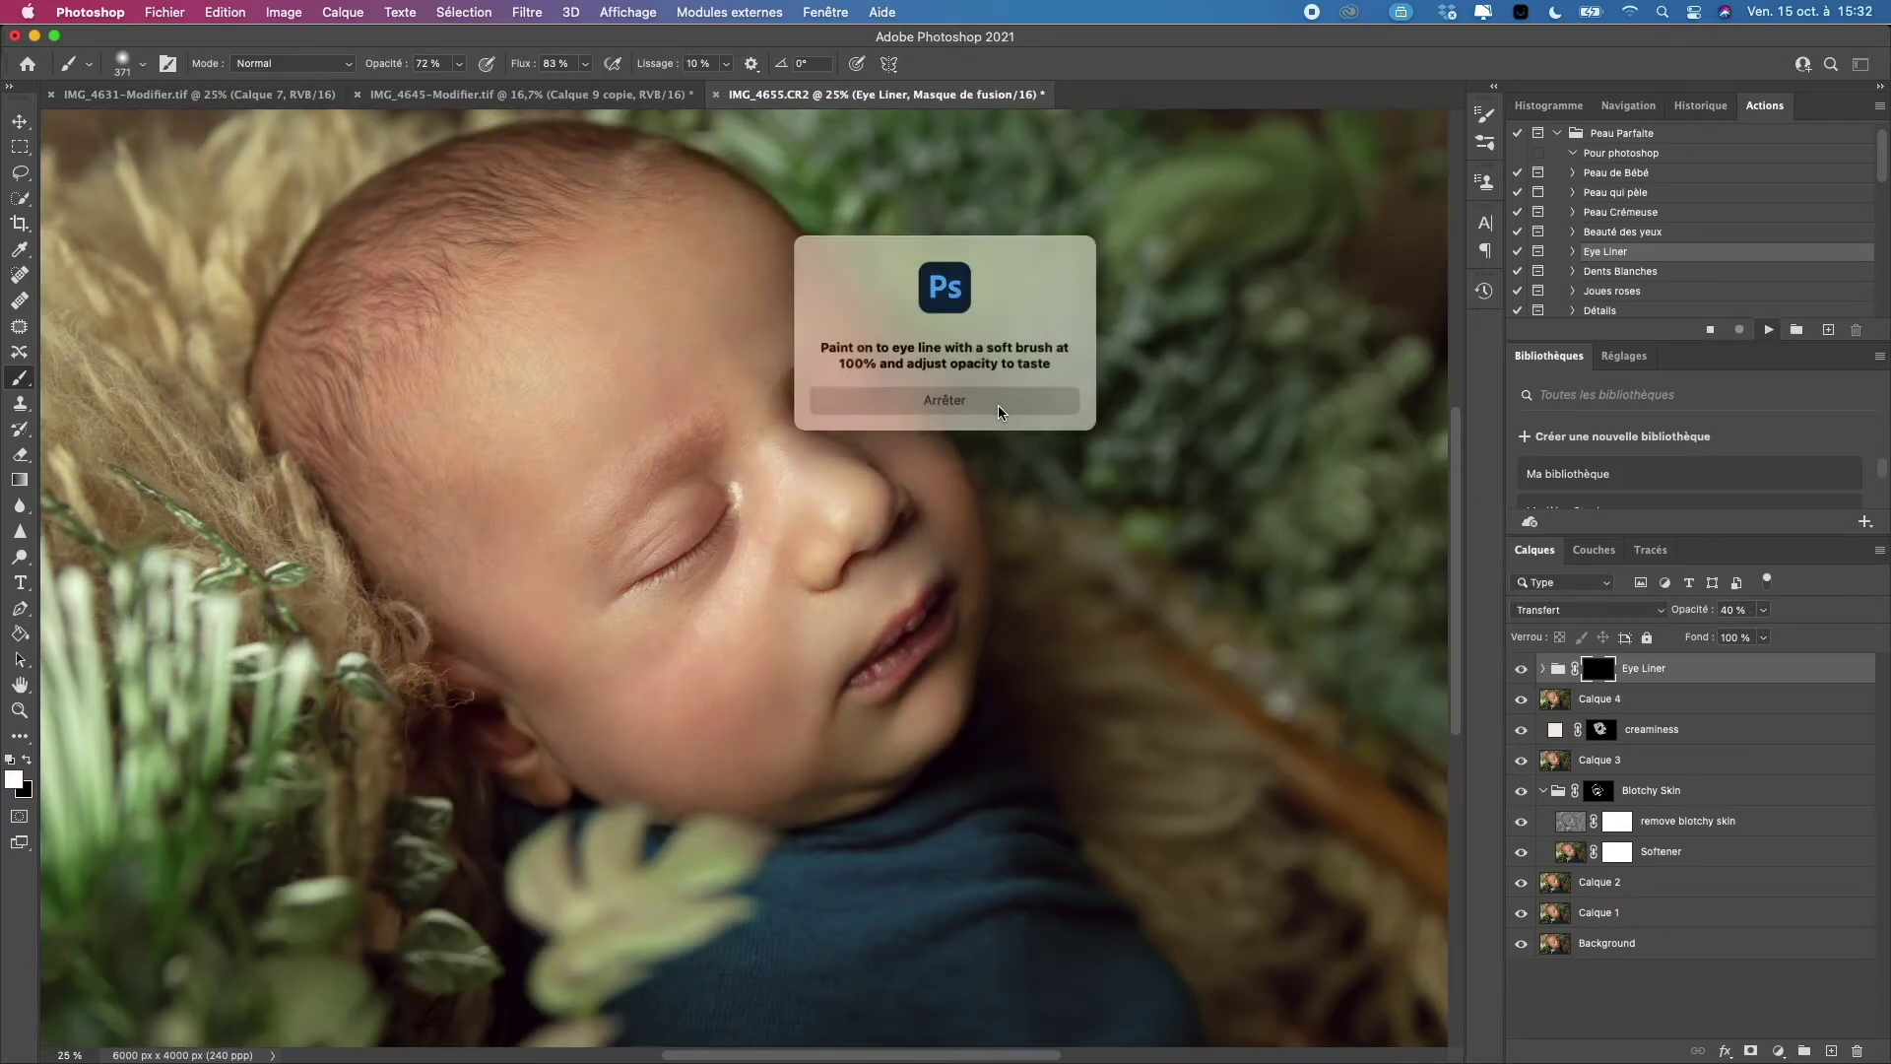
click(988, 409)
Set the brush to 56 px with white as foreground colour and paint the lash lines on the Eye Liner mask.
click(141, 64)
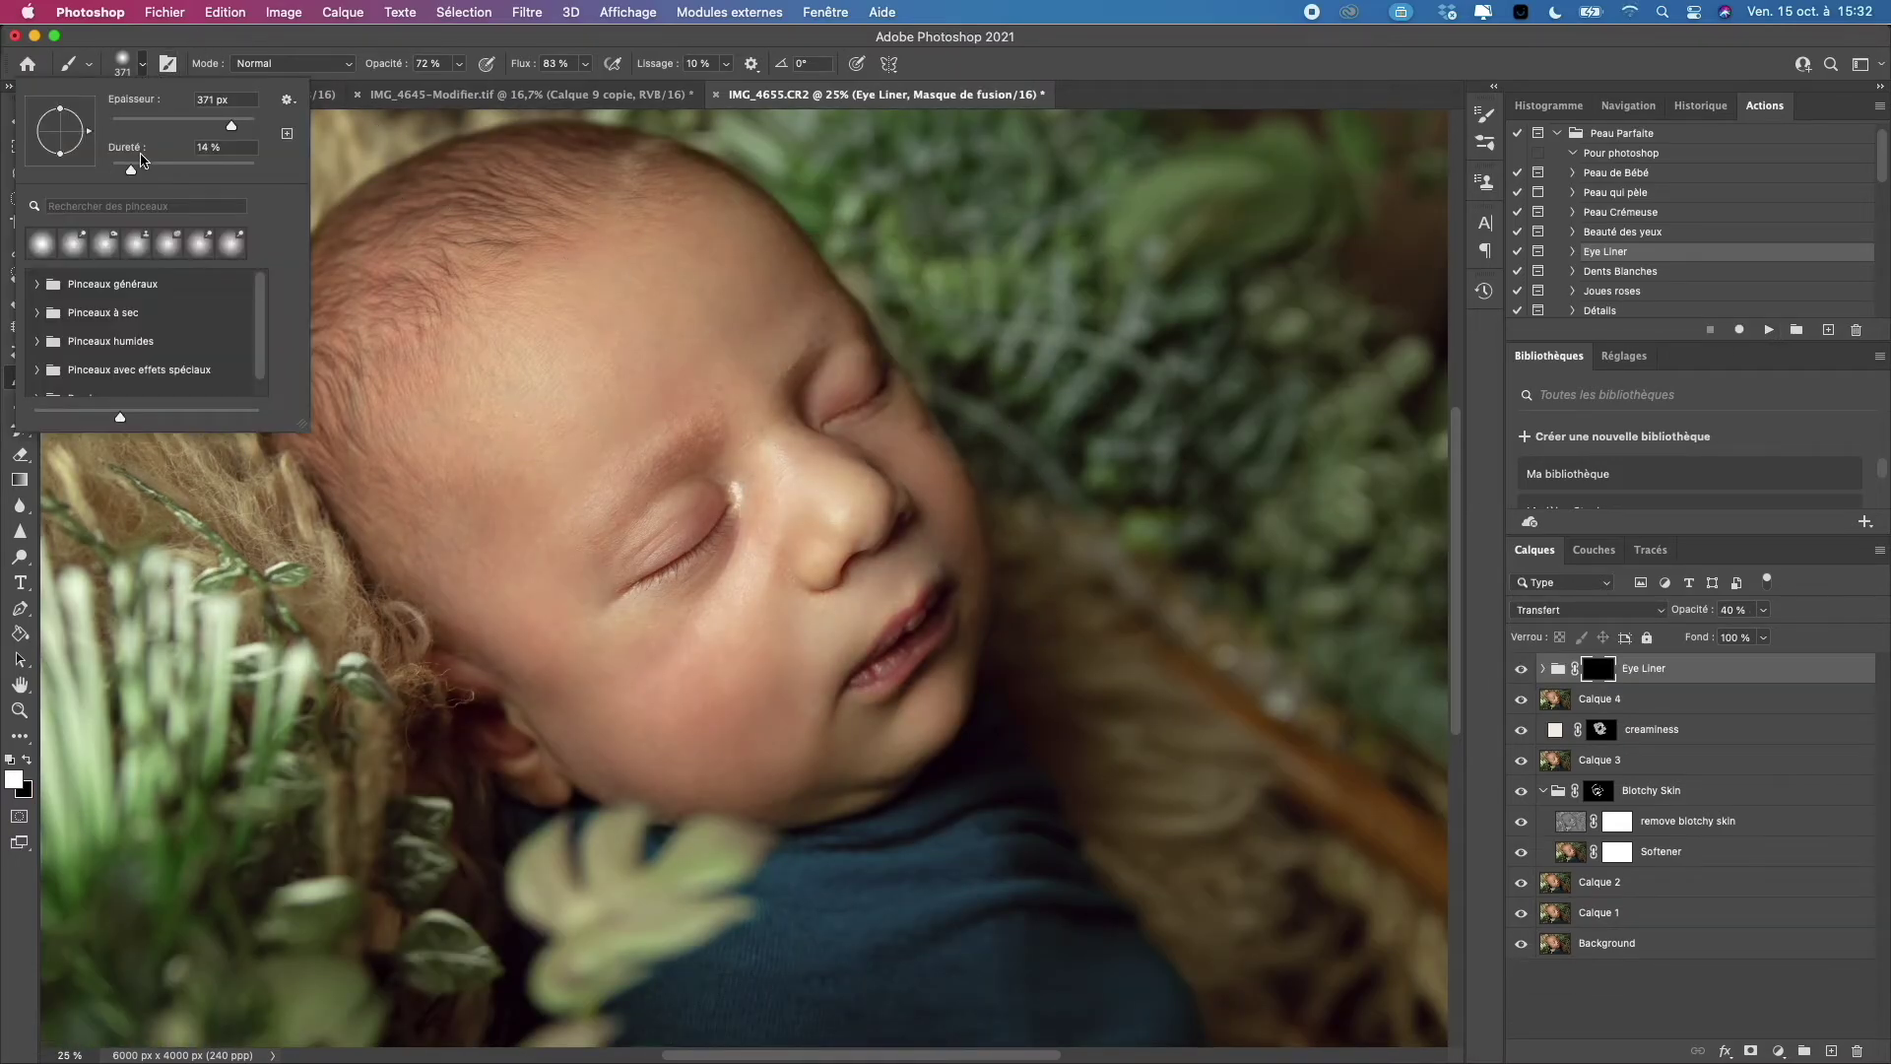
drag(157, 125, 151, 126)
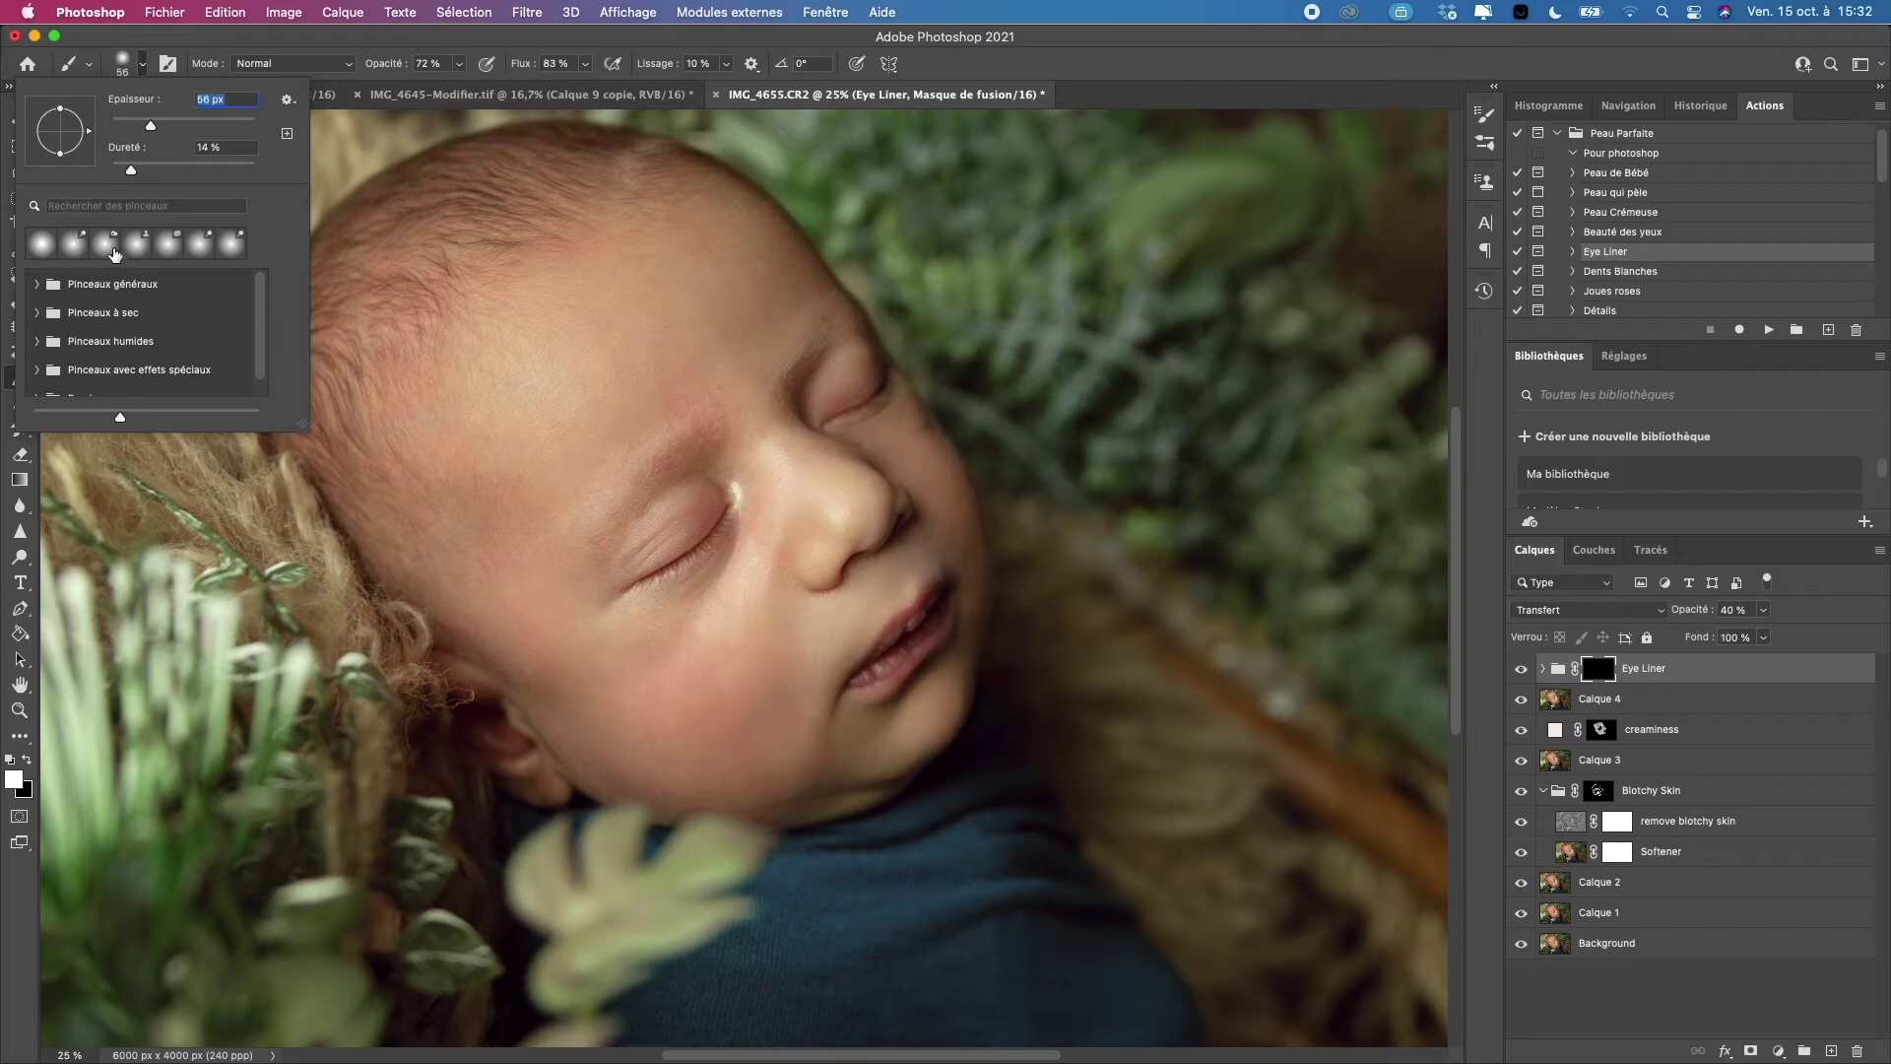
click(30, 761)
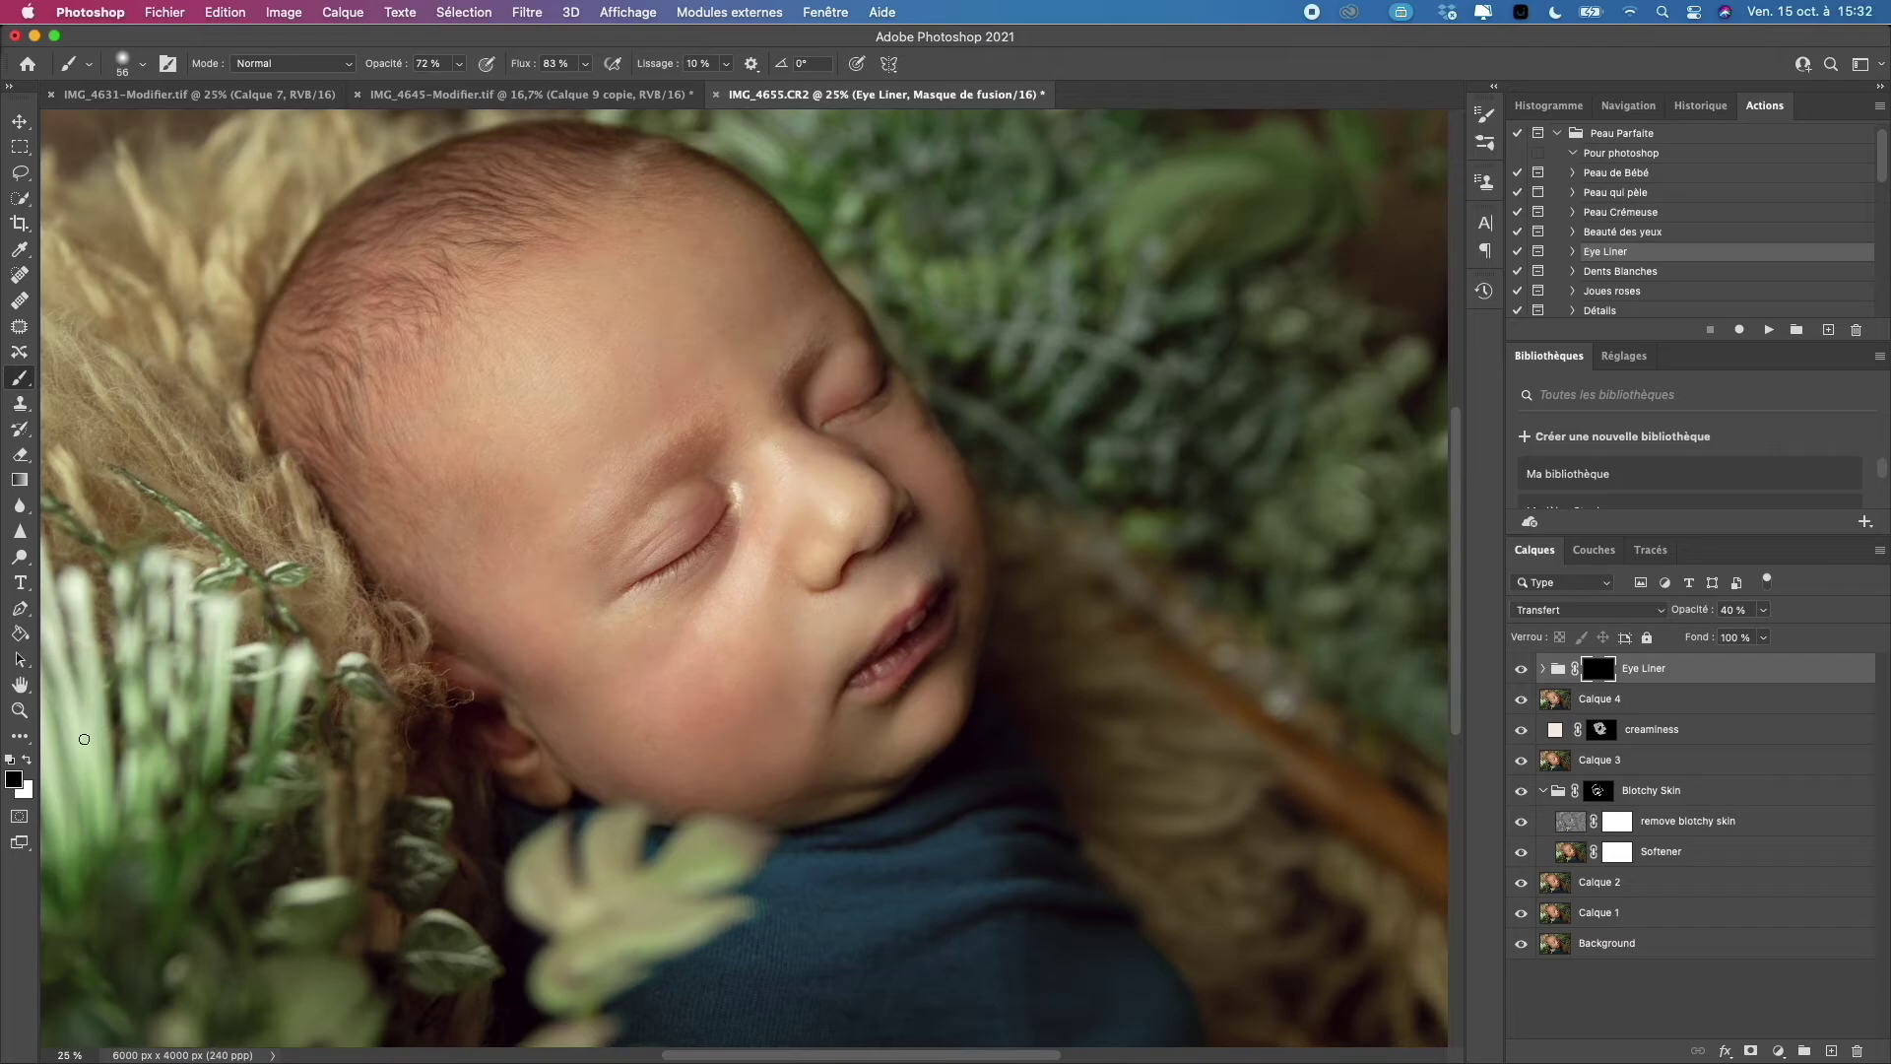
click(29, 761)
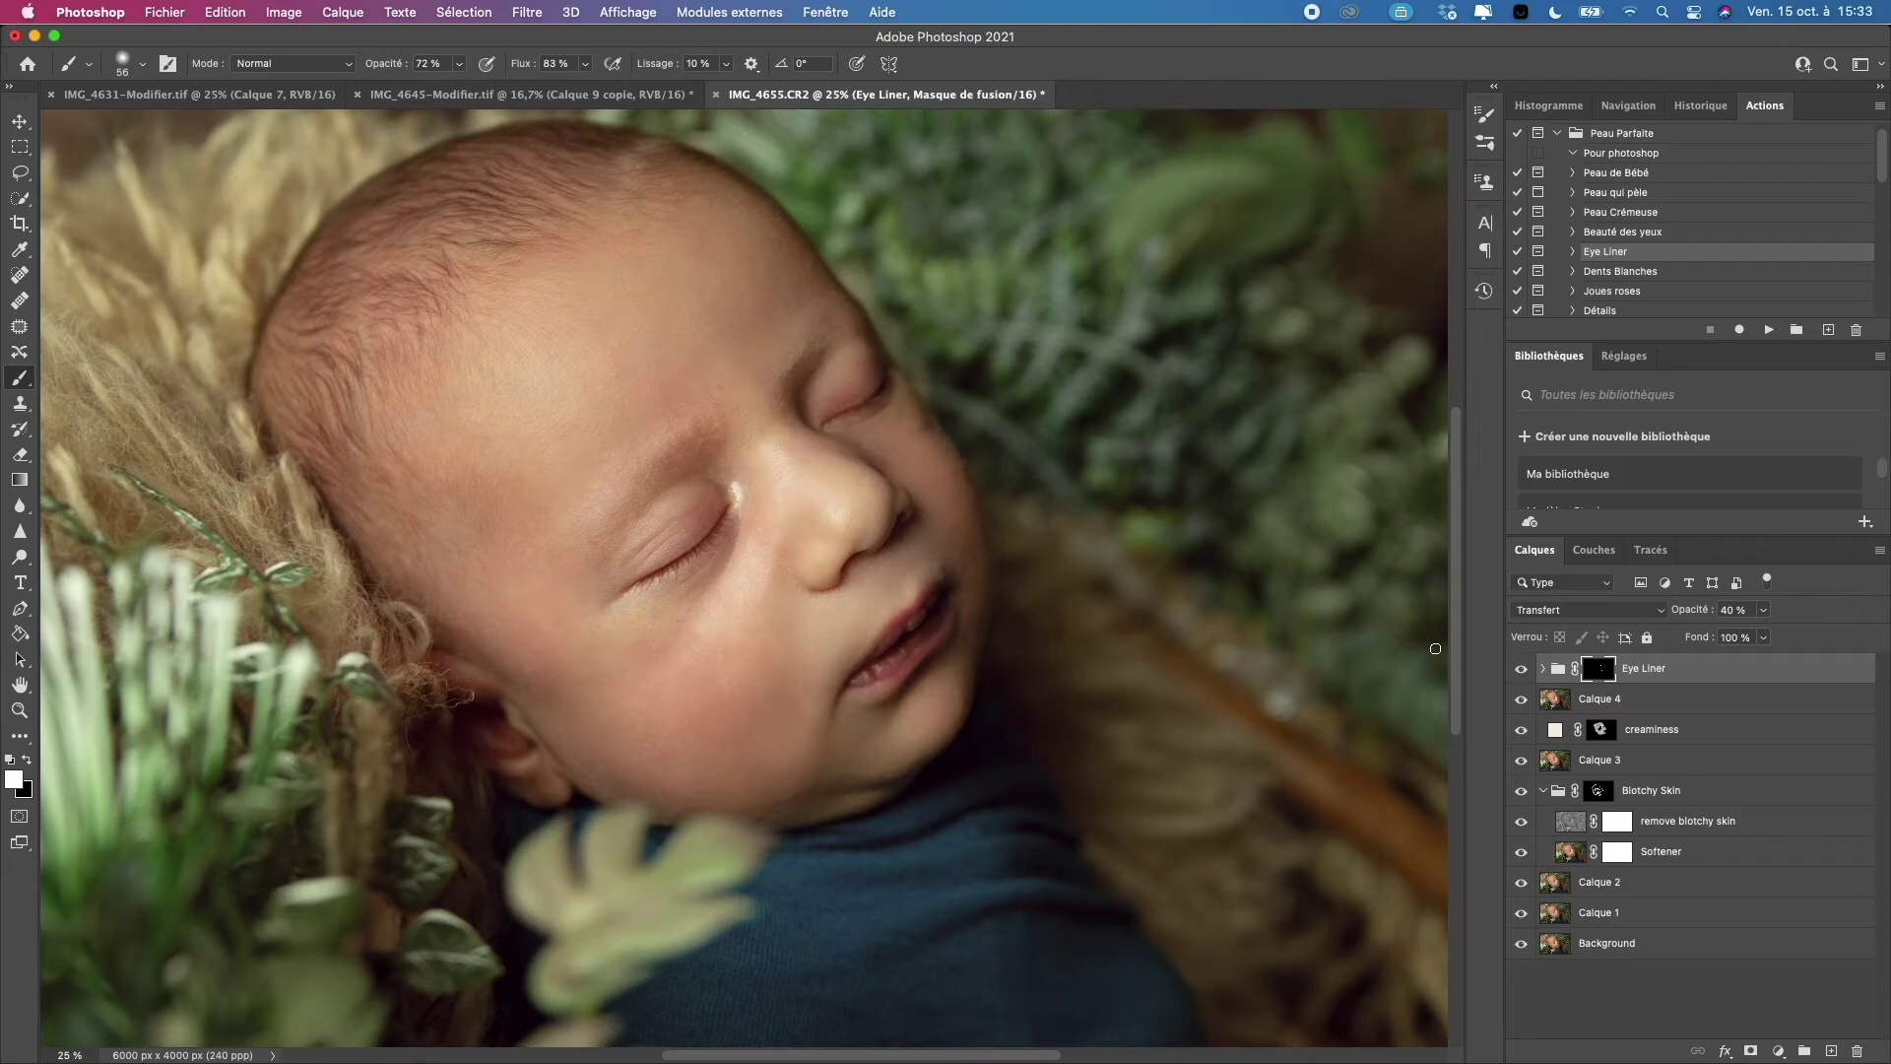
Compare the portrait with and without the Eye Liner group and set the group's opacity to 22%.
click(1525, 673)
click(1524, 672)
click(1524, 673)
click(1522, 671)
drag(1763, 609, 1749, 636)
Set the brush size to 196 px and paint white over the eyebrow on the Eye Liner mask.
click(142, 65)
click(228, 126)
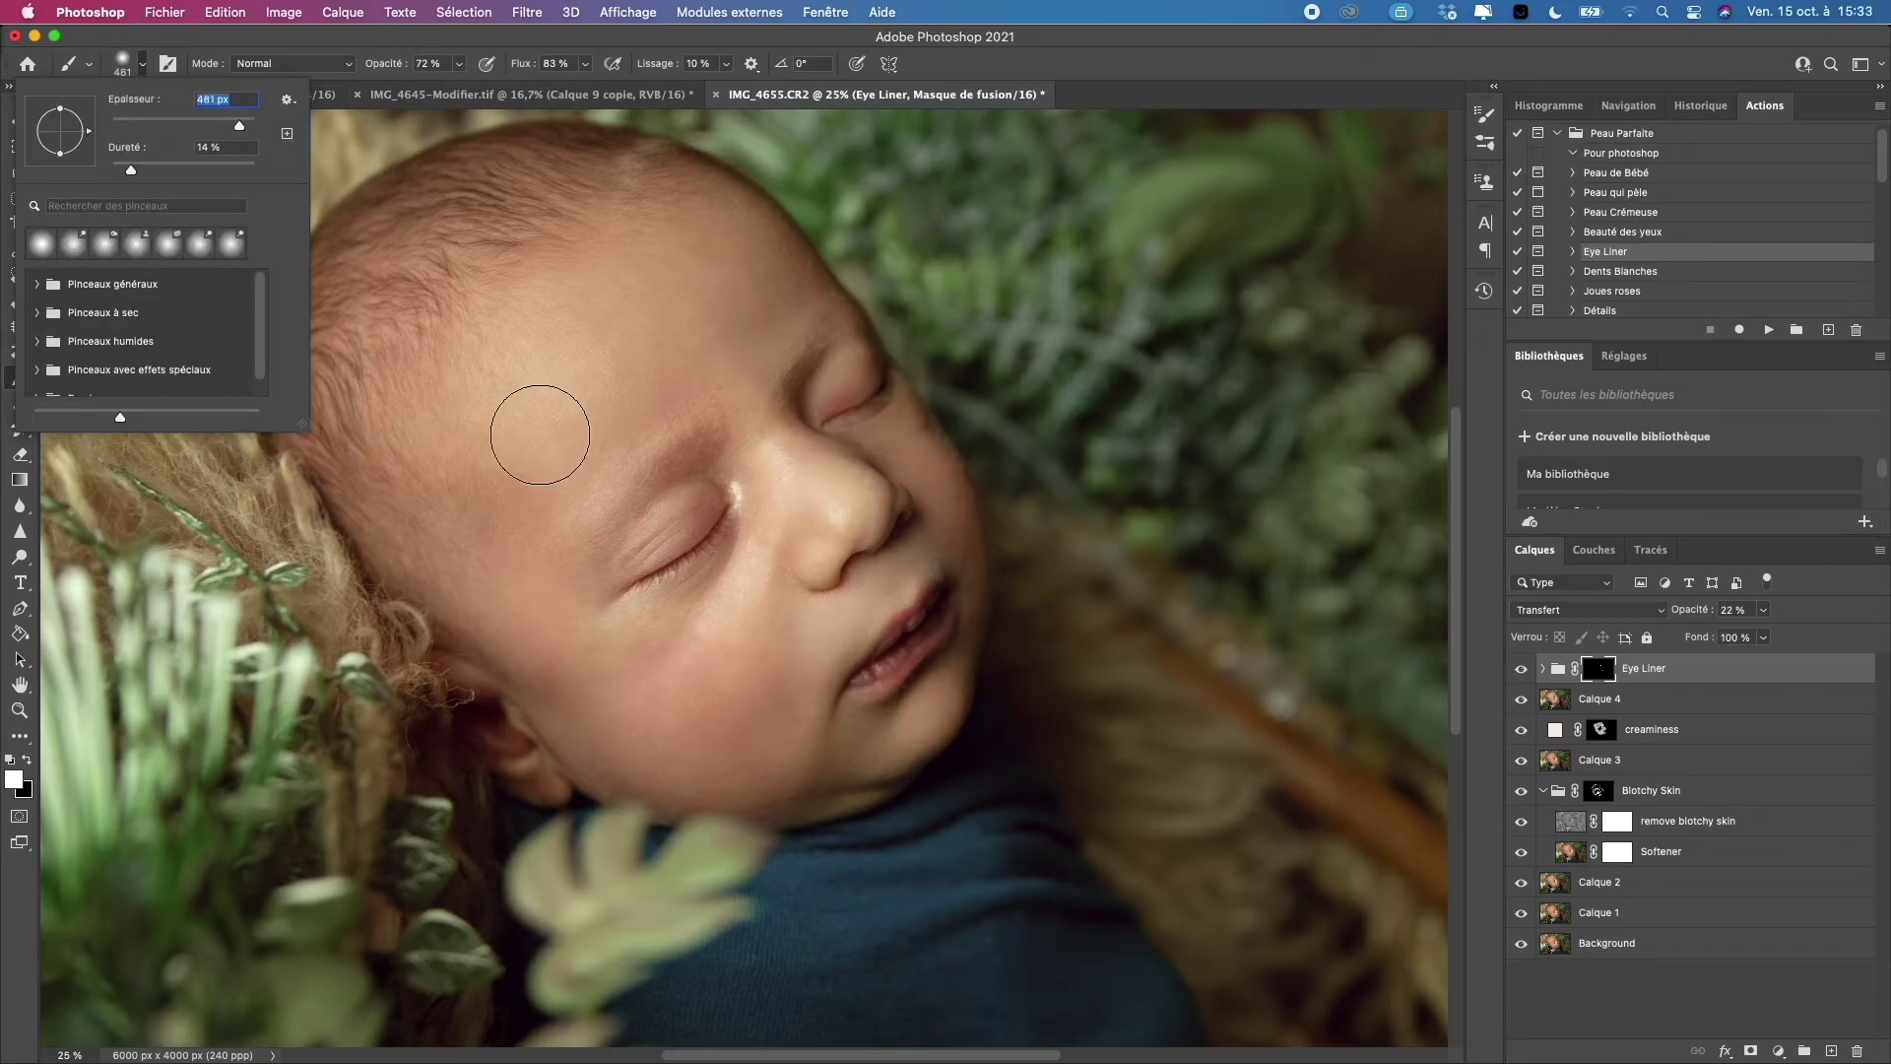
drag(229, 126, 223, 129)
click(669, 458)
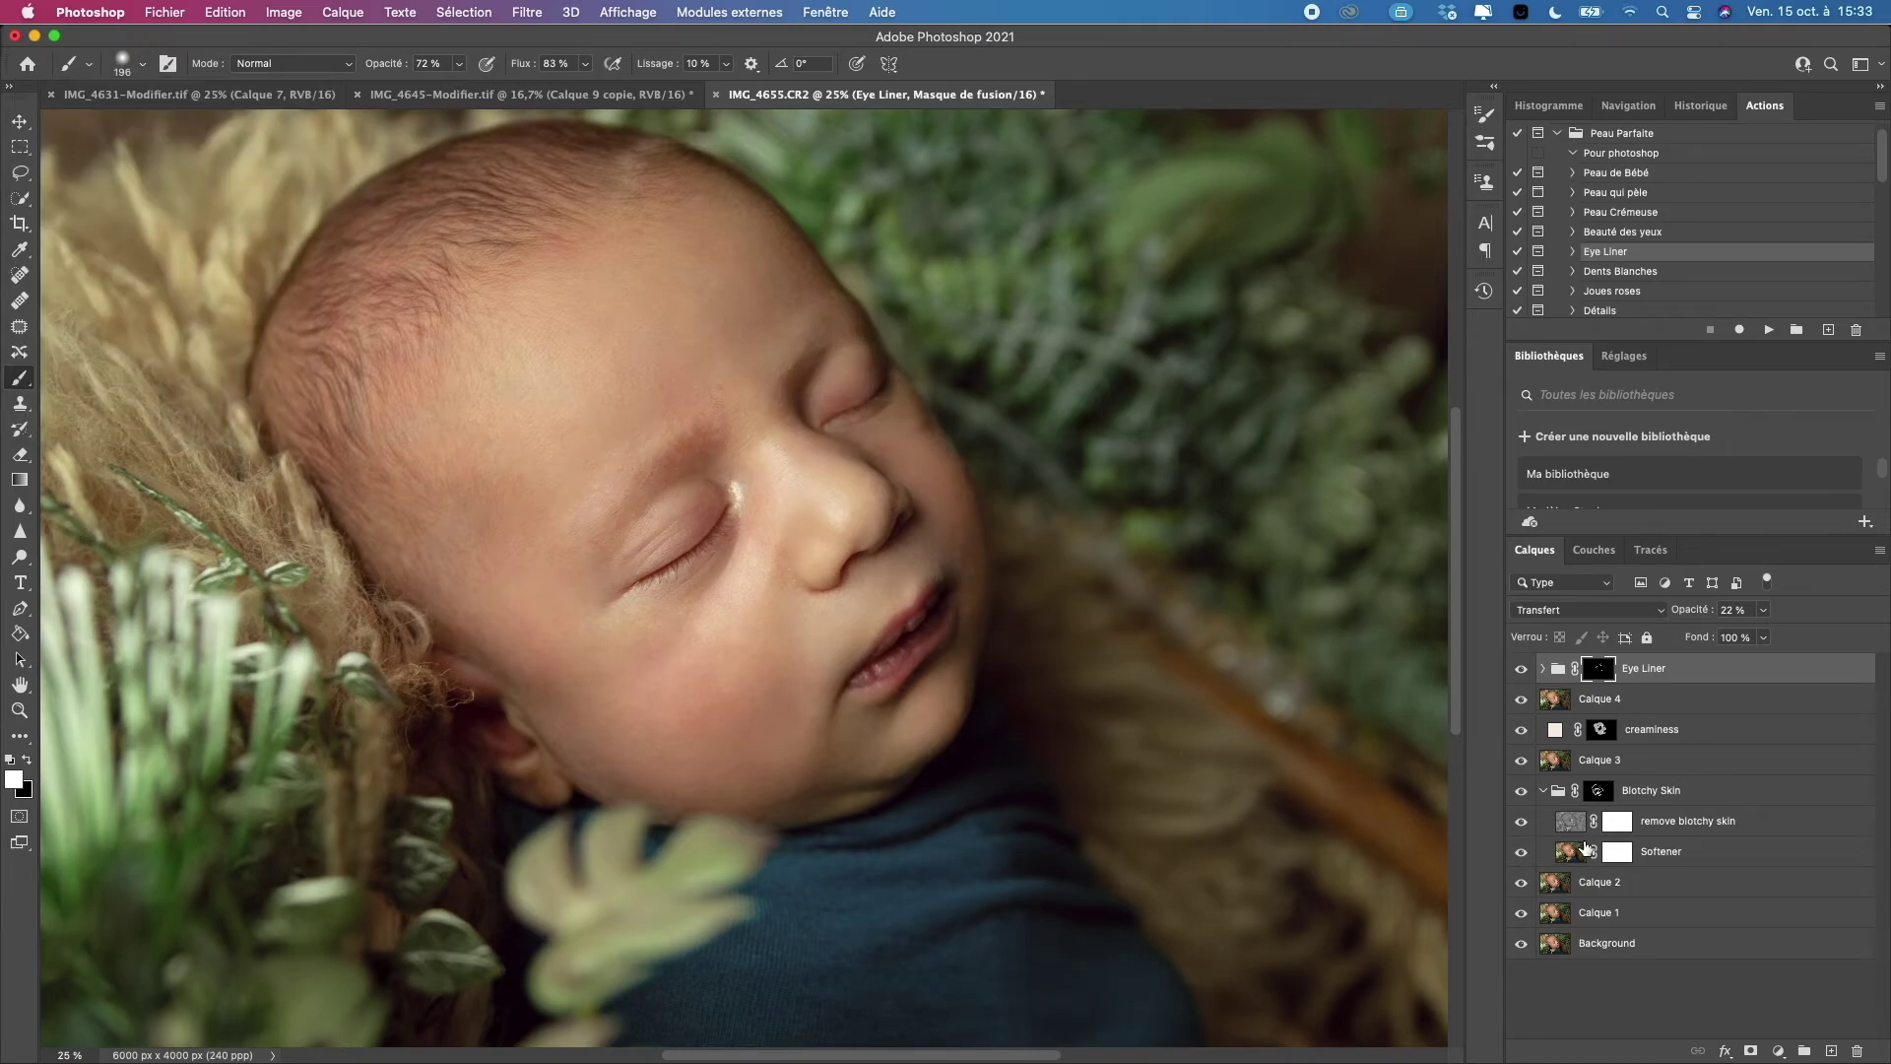
Merge the visible layers into a new top layer and run the Joues roses action on it, dismissing its message.
key(super+alt+shift+e)
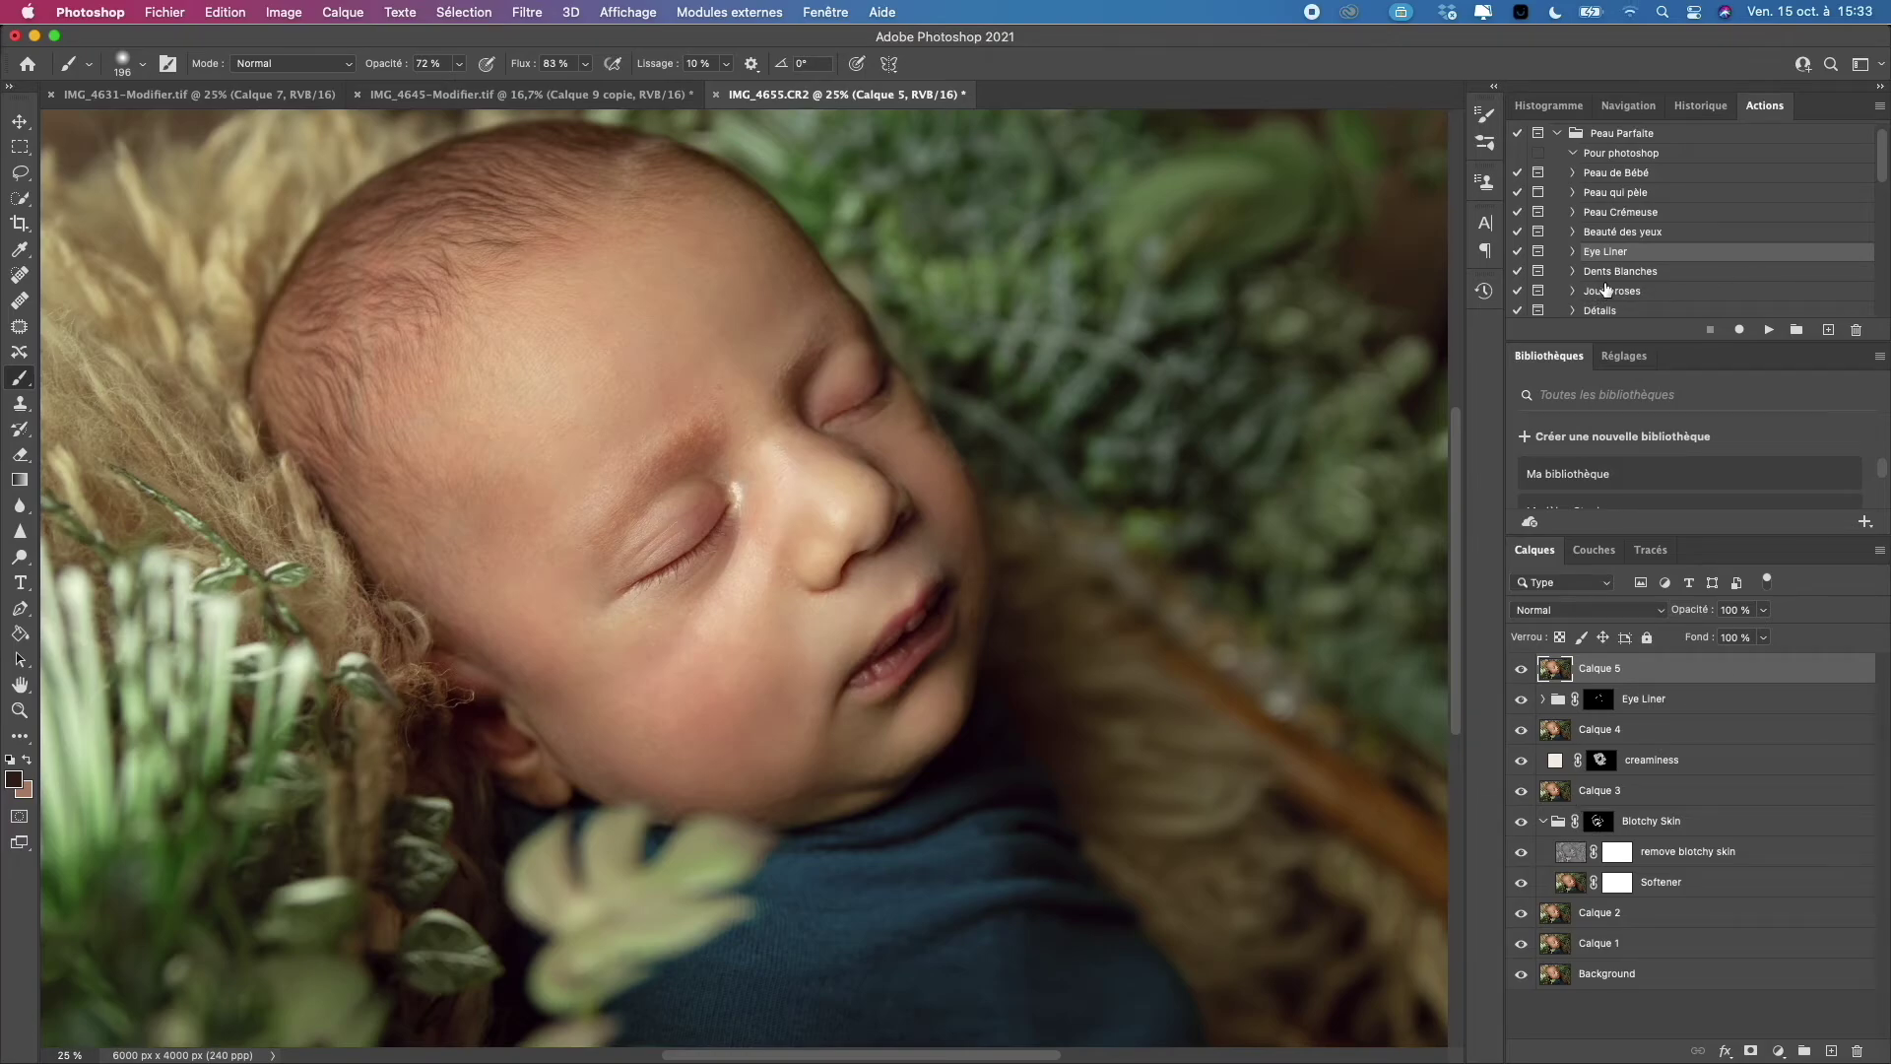
click(1631, 275)
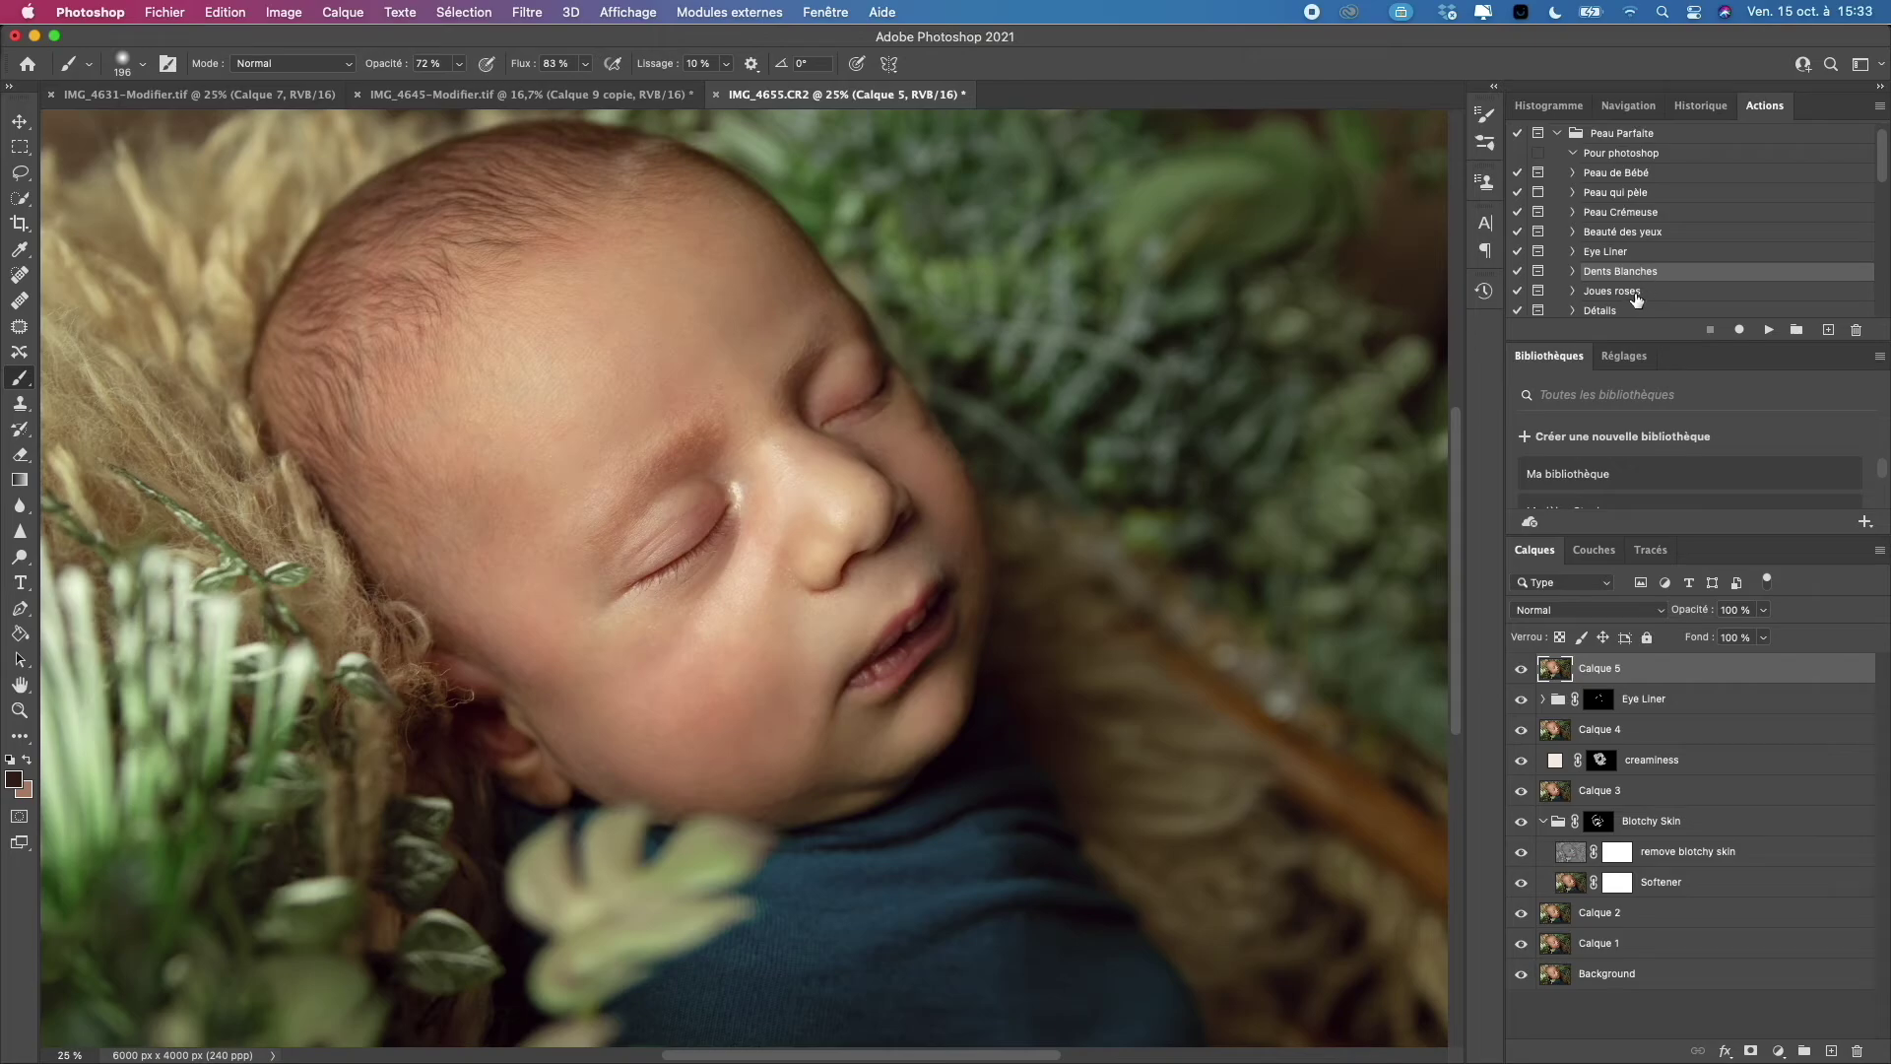
click(1635, 294)
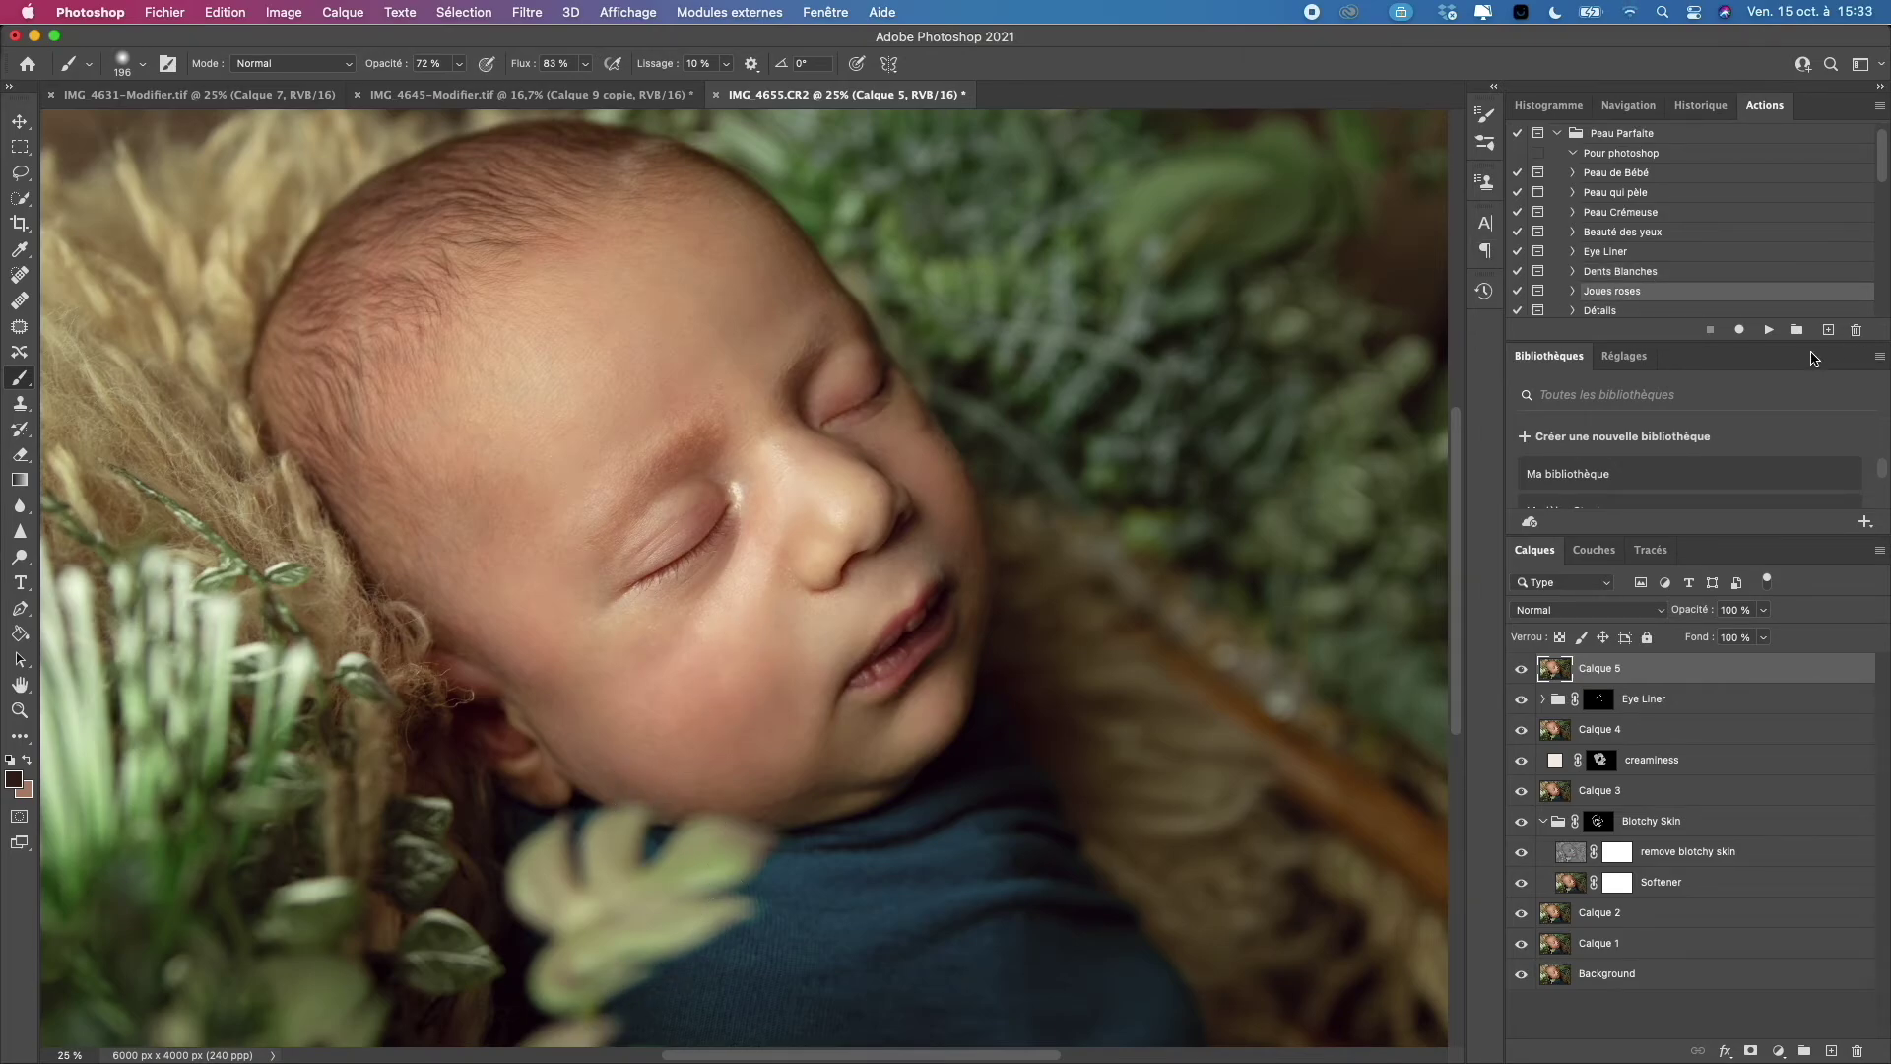
click(1772, 333)
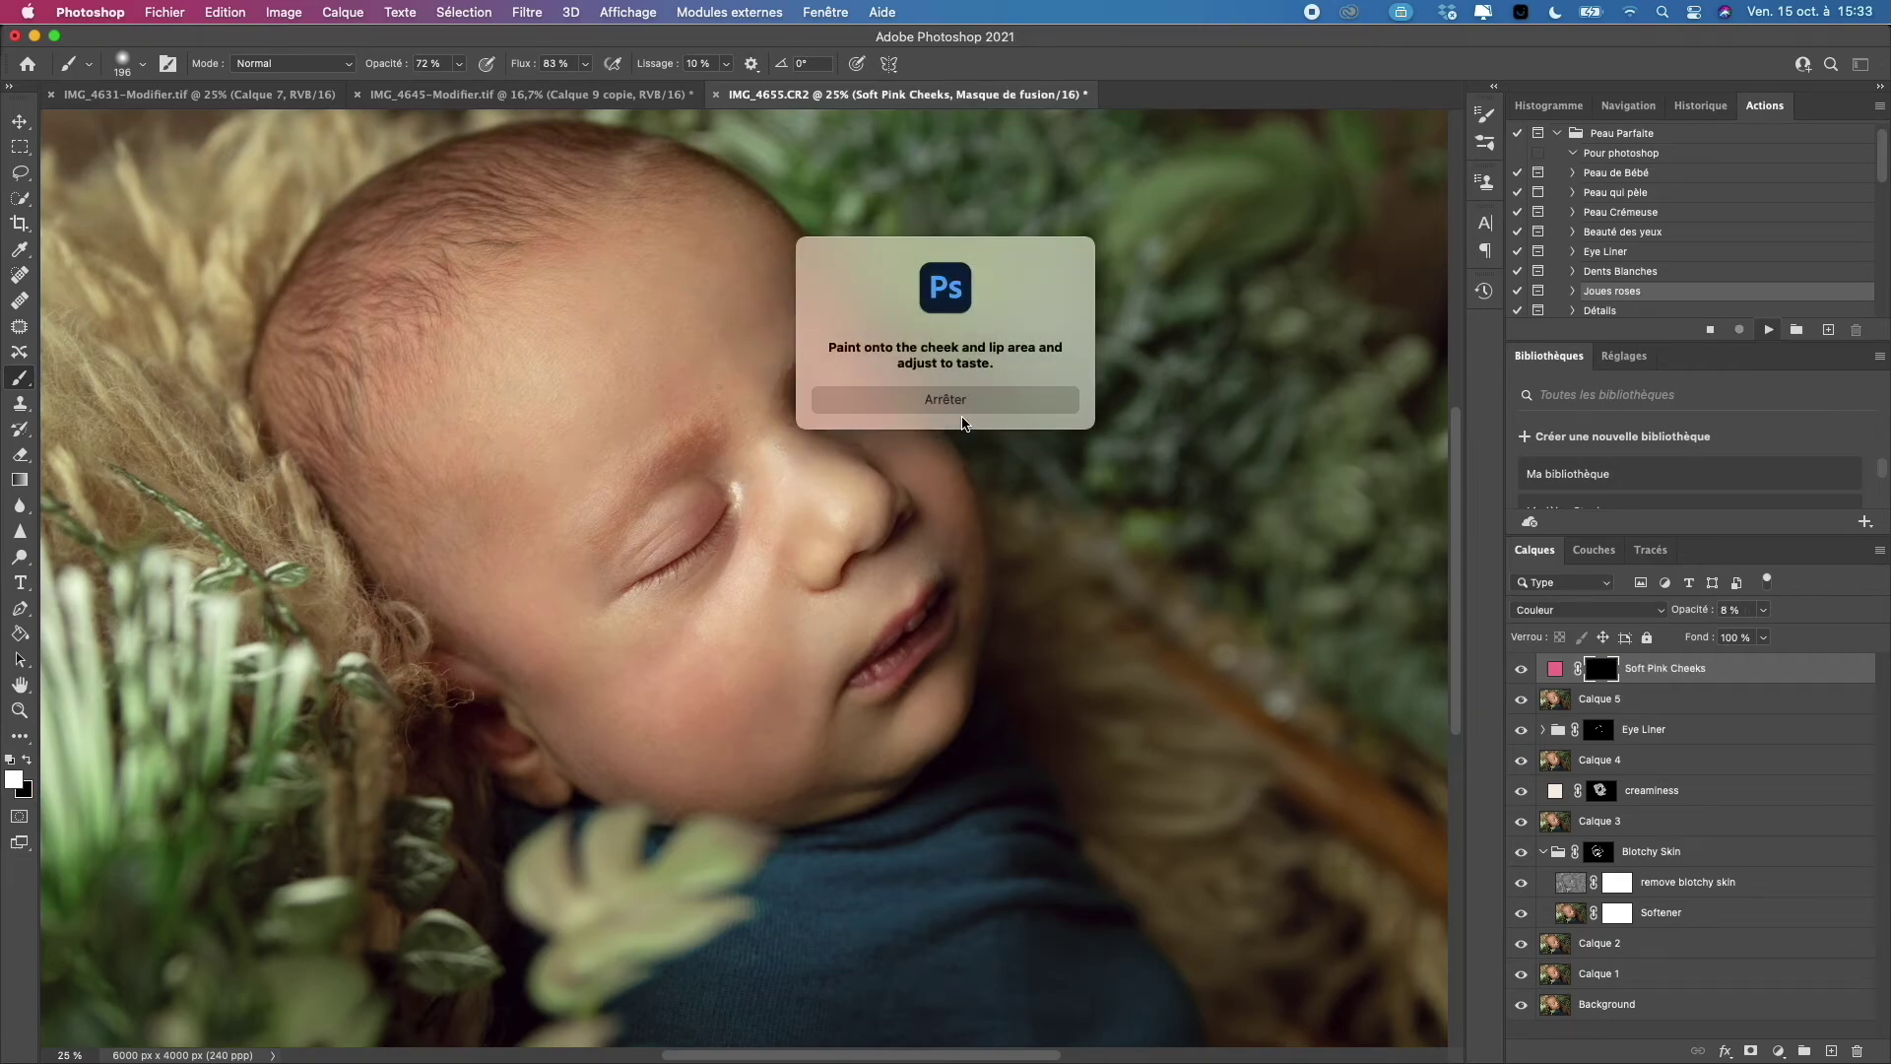
click(966, 406)
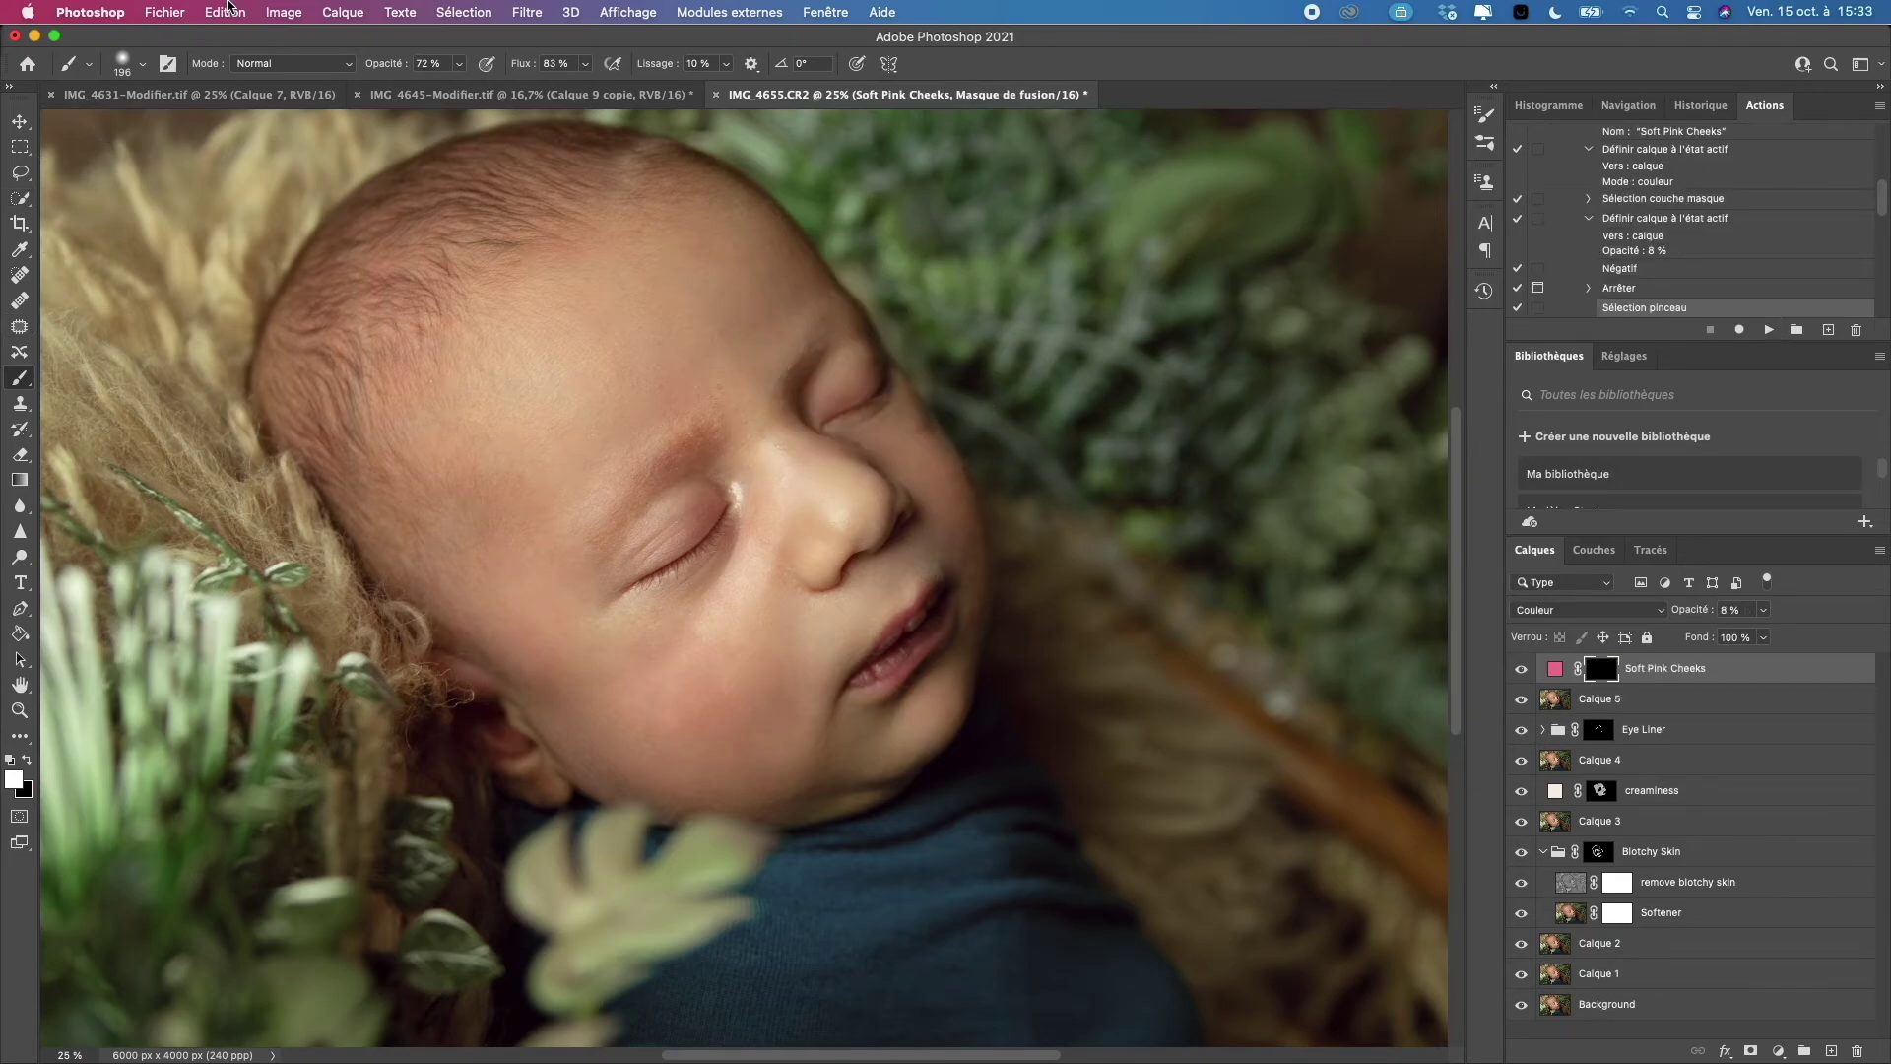
Paint both cheeks white on the Soft Pink Cheeks mask with a 481 px brush and set the layer's opacity to 3%.
click(141, 63)
drag(242, 131, 246, 126)
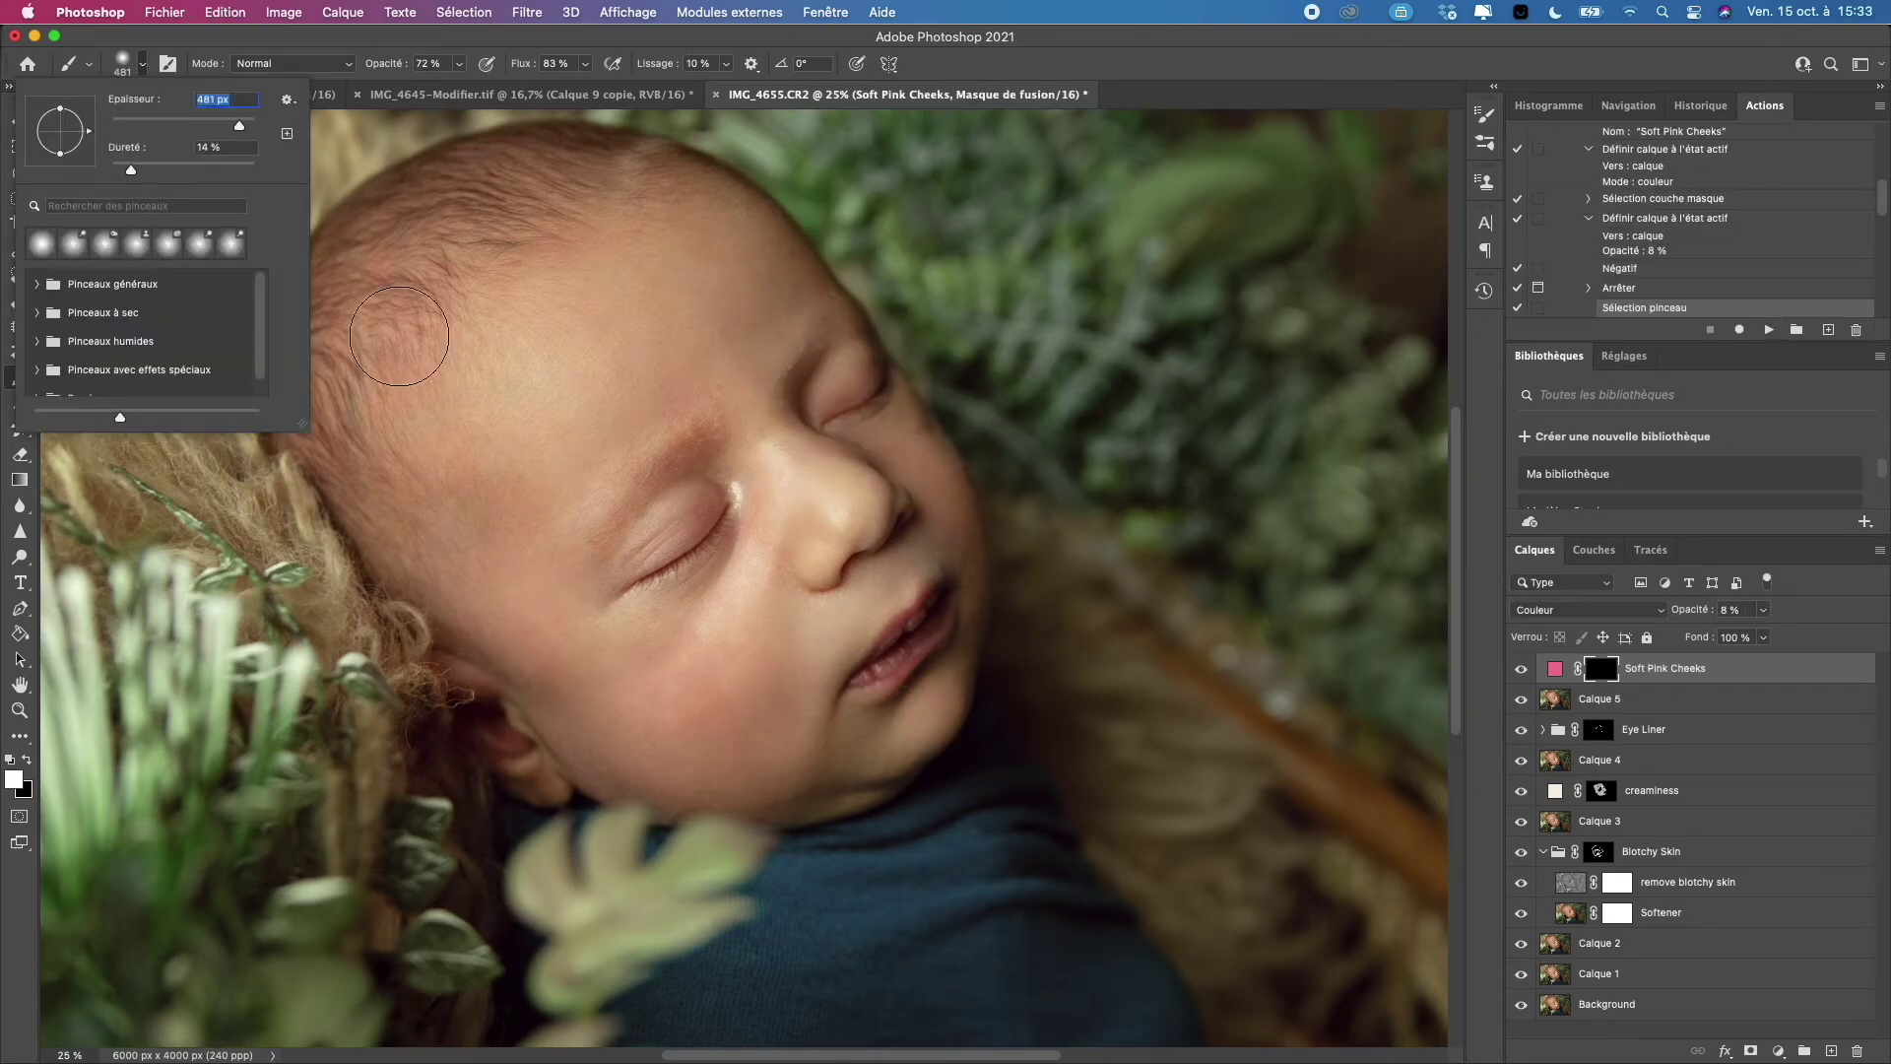
click(698, 660)
drag(698, 659, 675, 666)
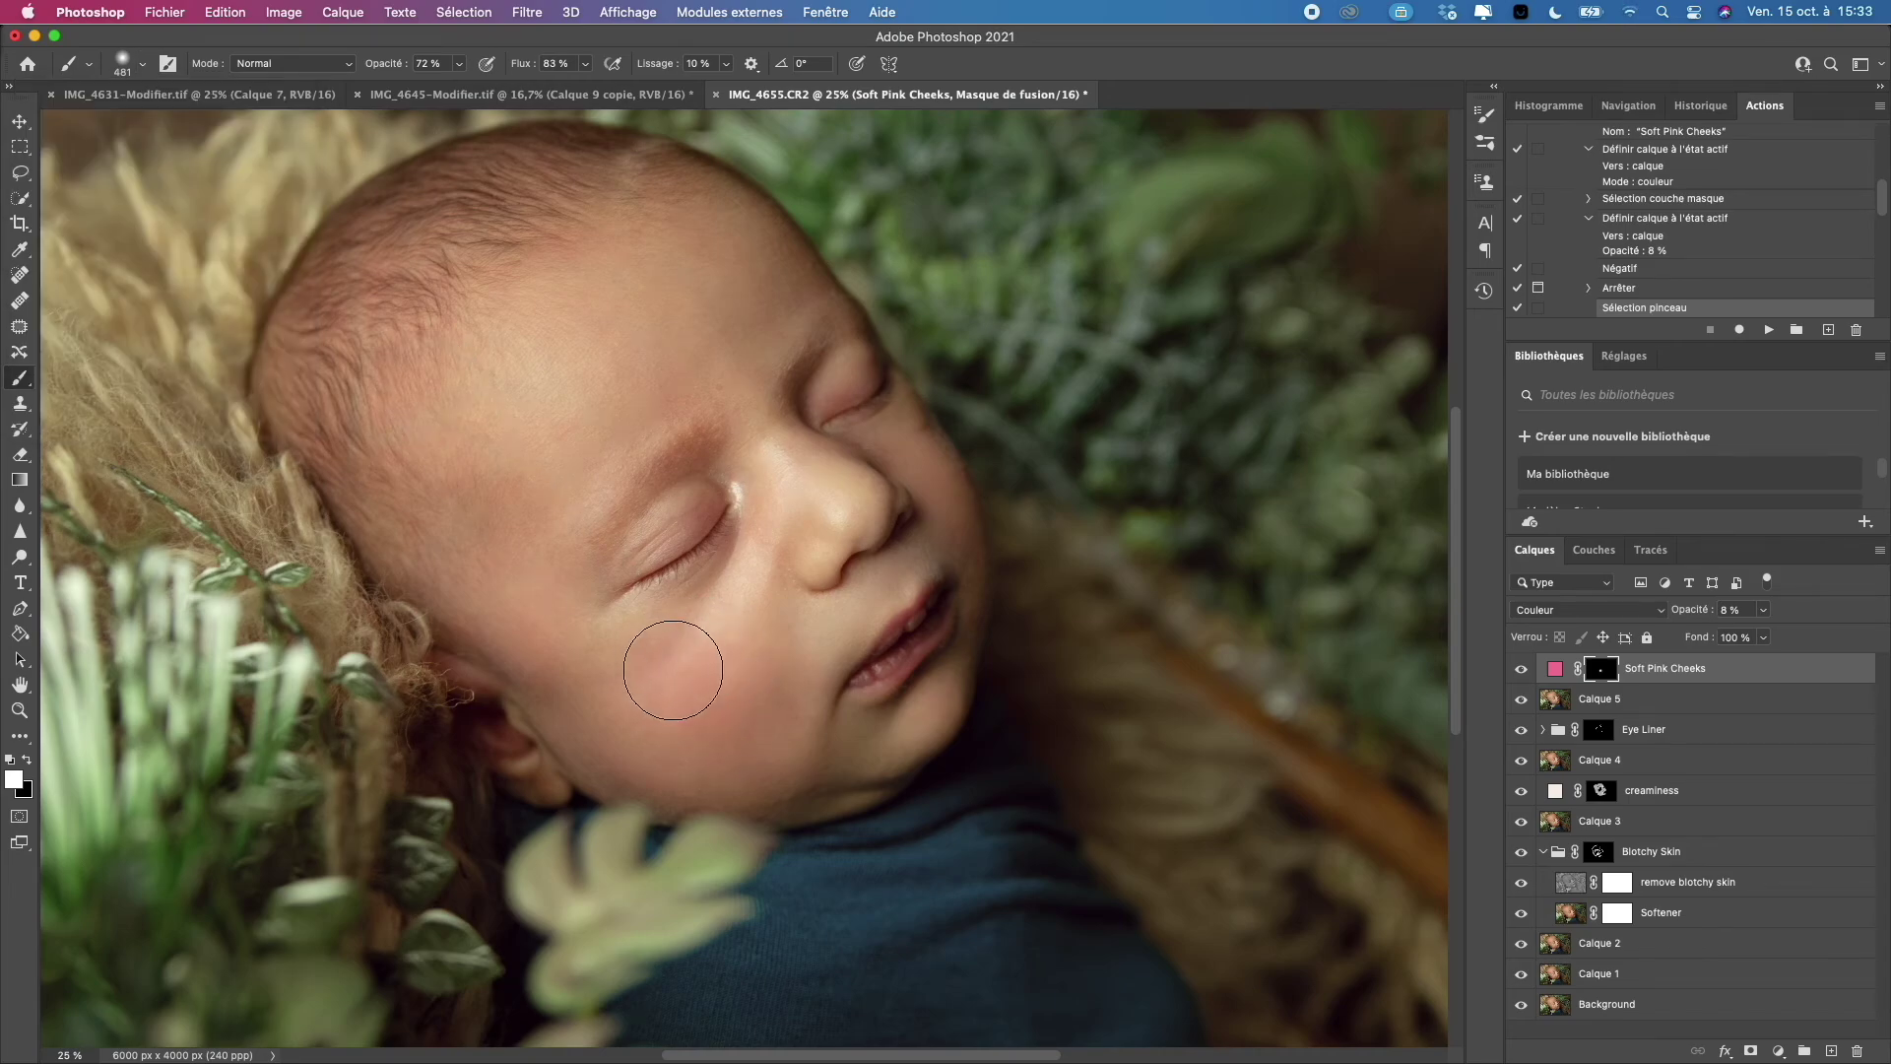
drag(937, 506, 937, 473)
click(1762, 637)
mouse_move(1761, 637)
mouse_down()
mouse_move(1825, 635)
mouse_move(1762, 639)
mouse_up()
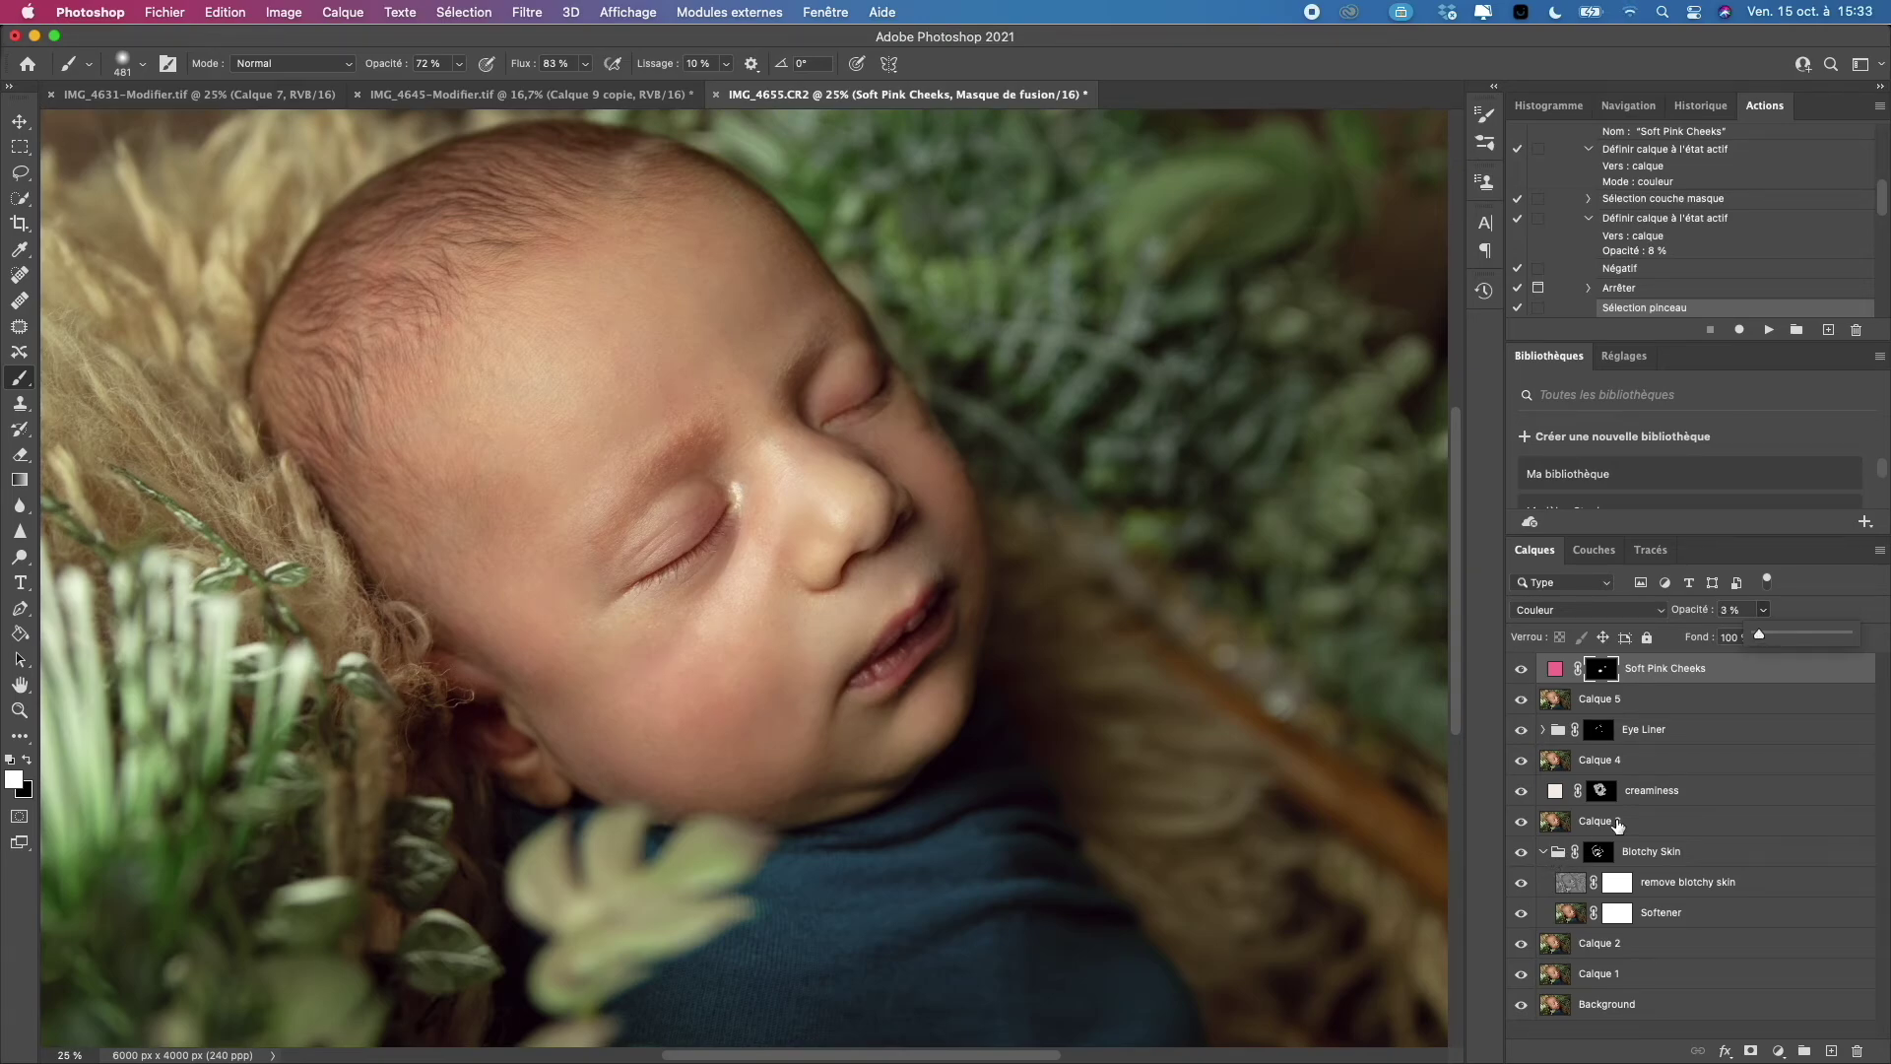
Merge the visible layers into a new top layer and run the Détails action on it, dismissing its message.
key(super+alt+shift+e)
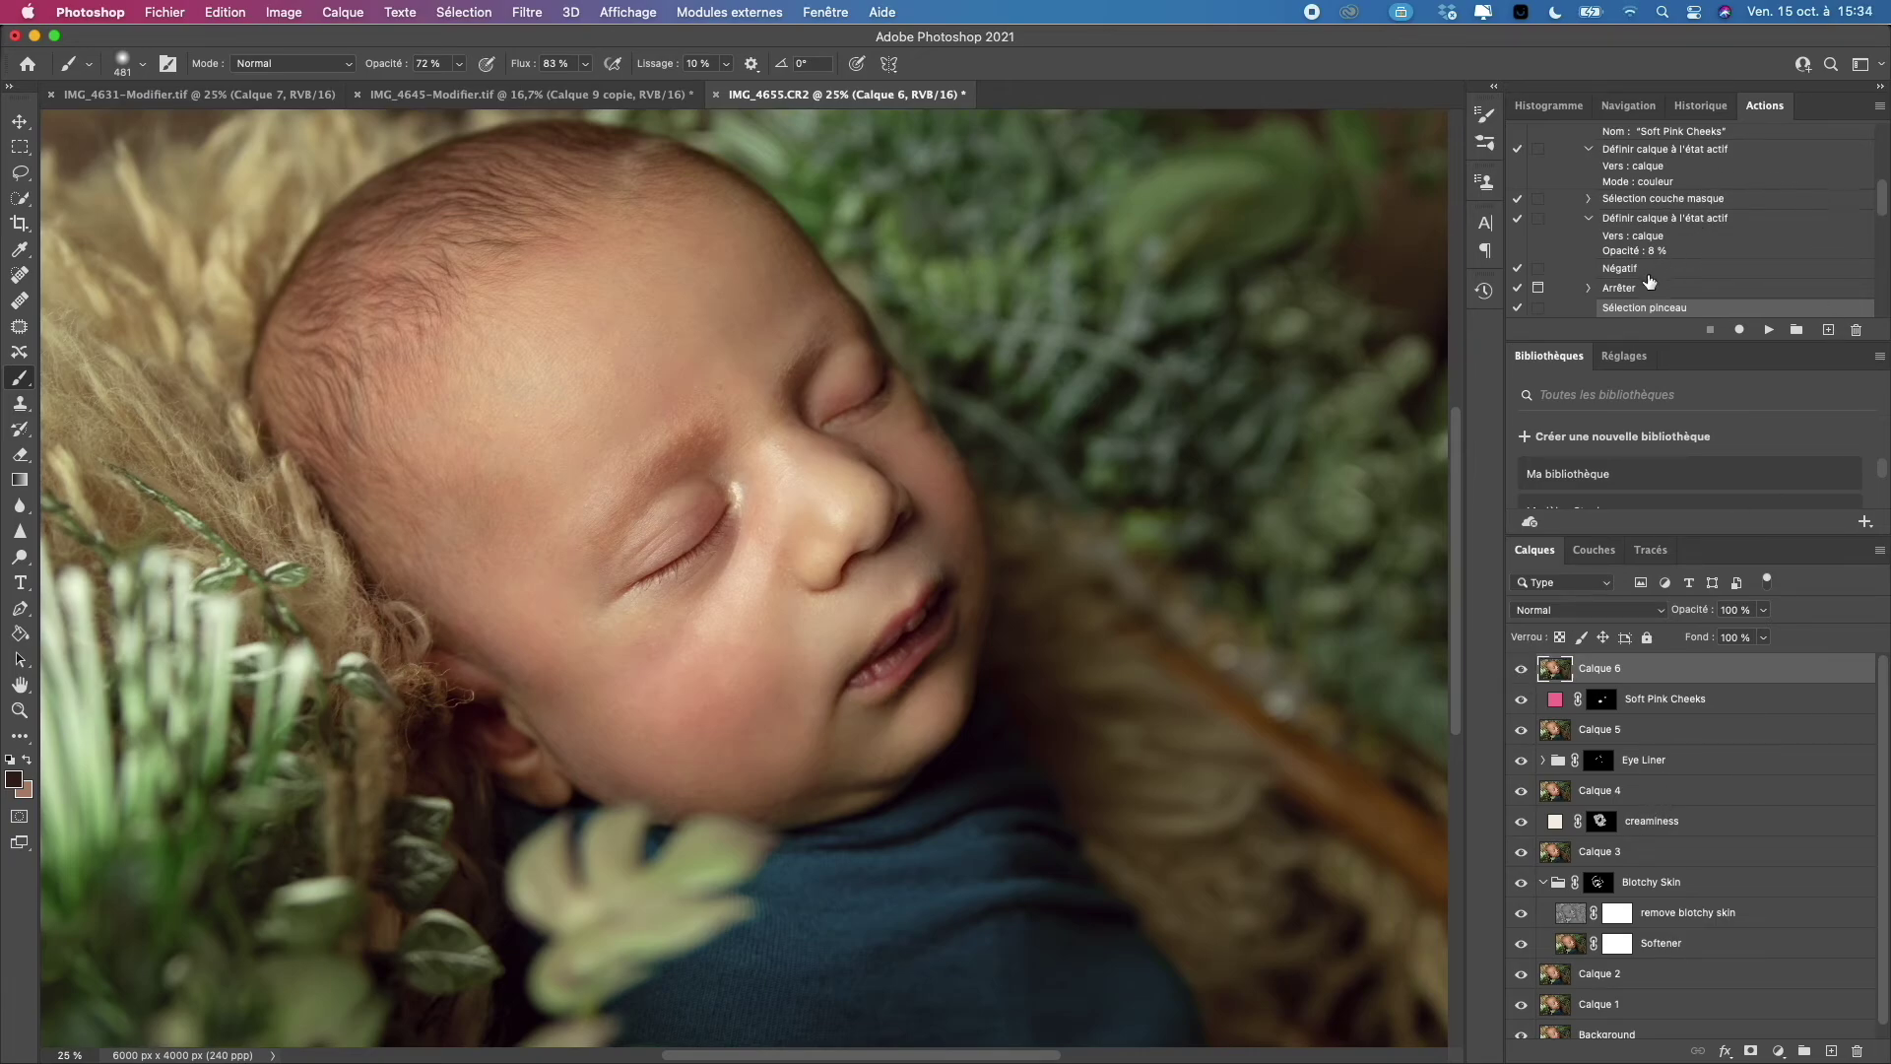
drag(1882, 209, 1864, 180)
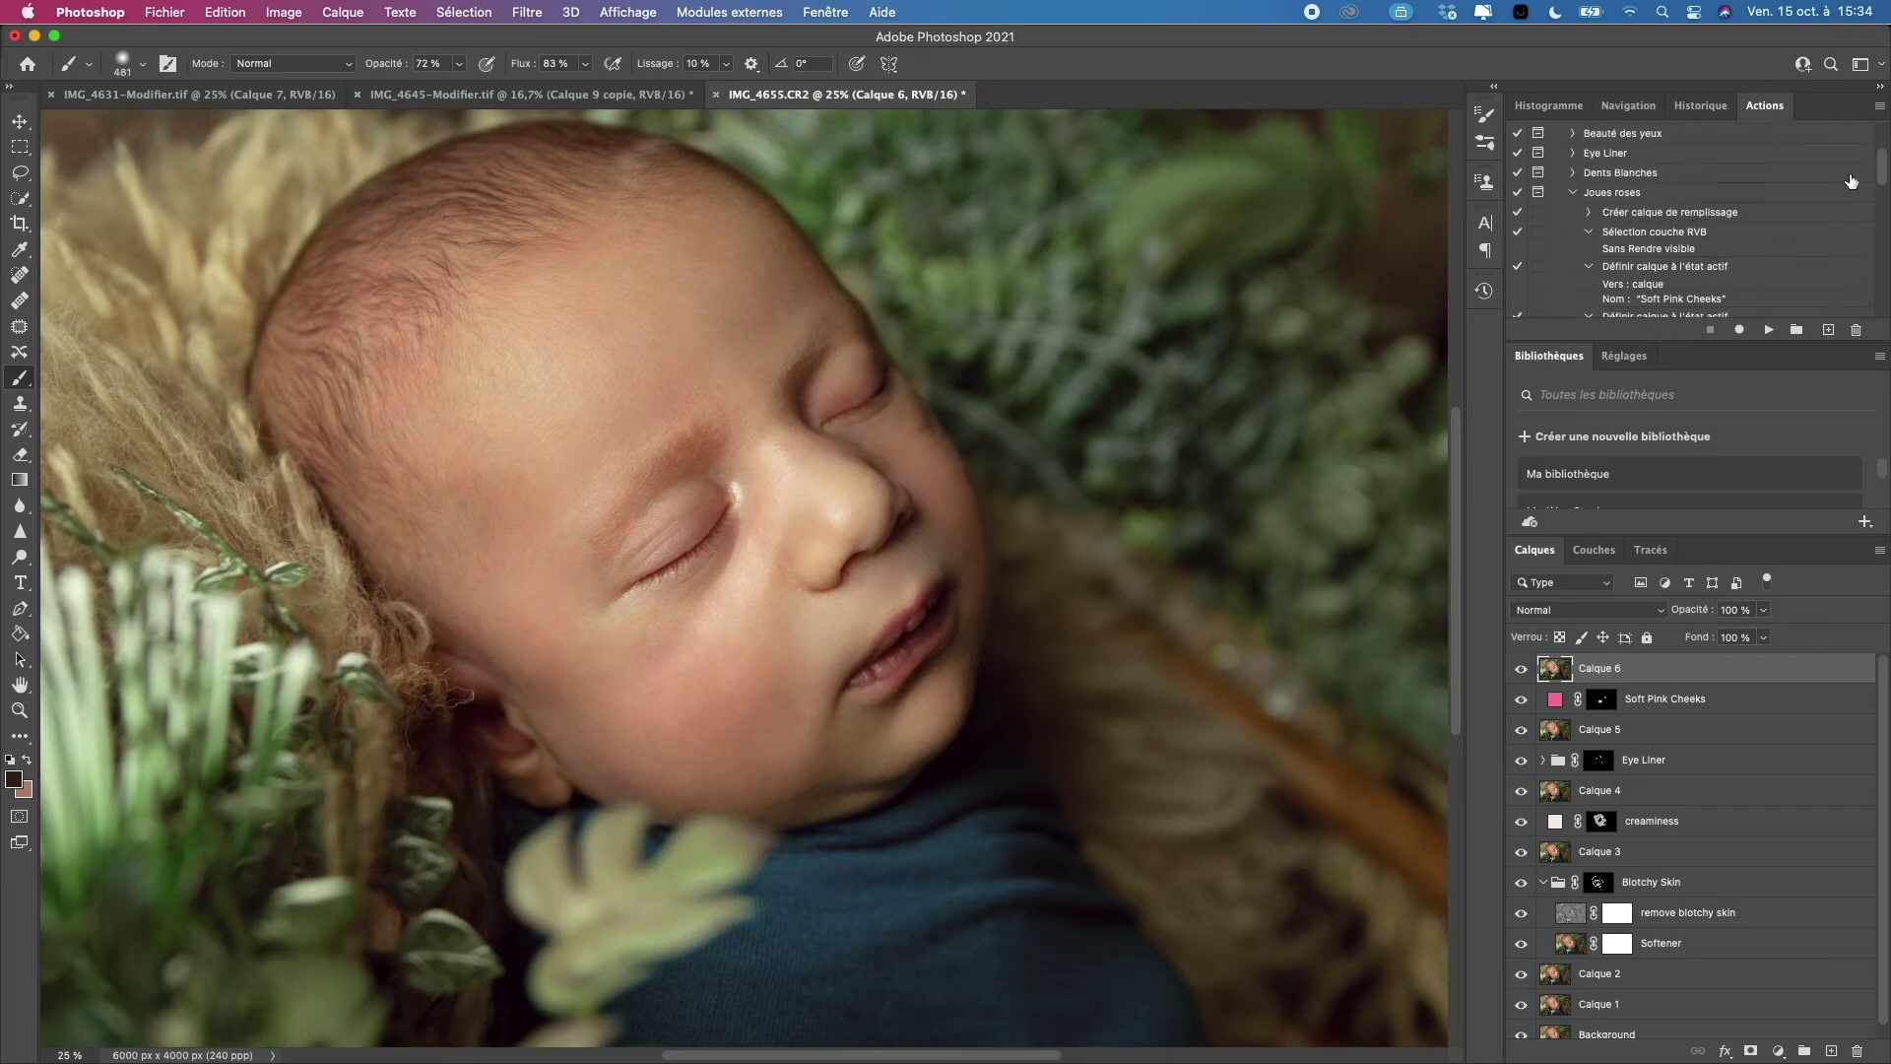
click(1573, 192)
click(1595, 216)
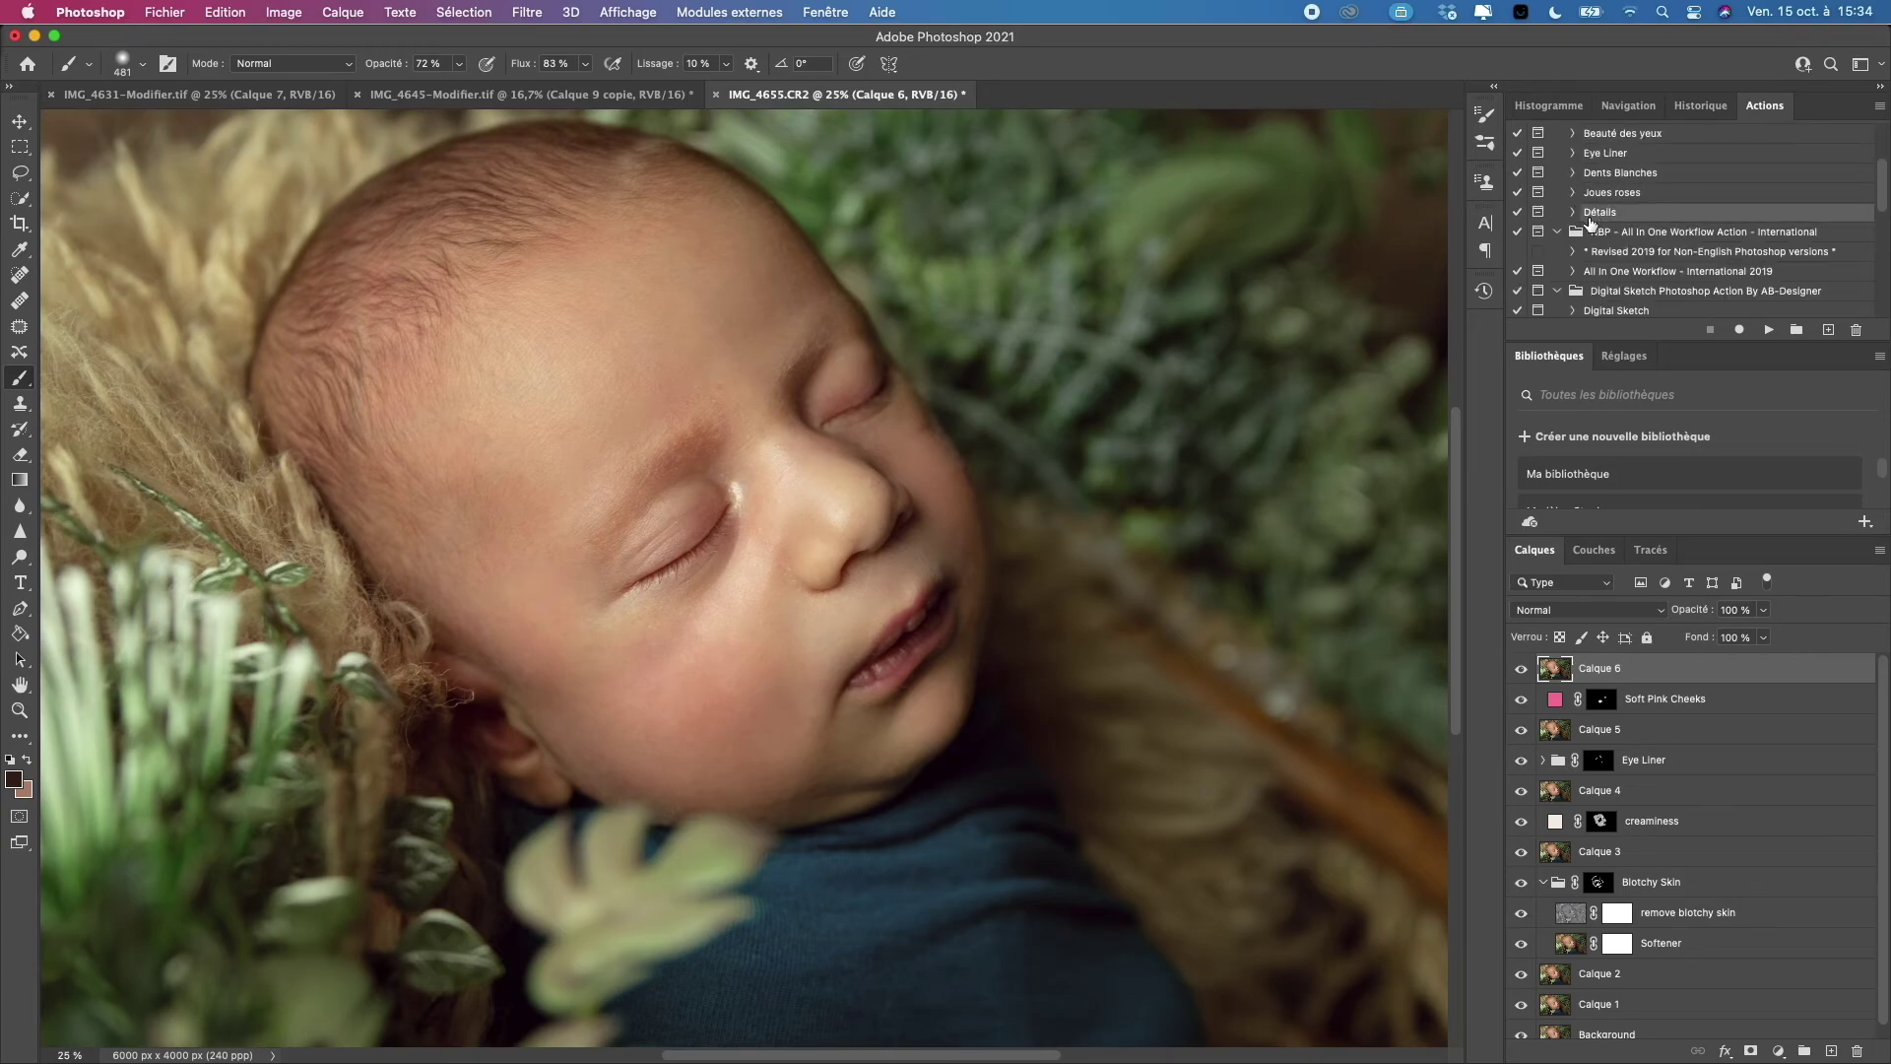
click(1769, 330)
click(1024, 404)
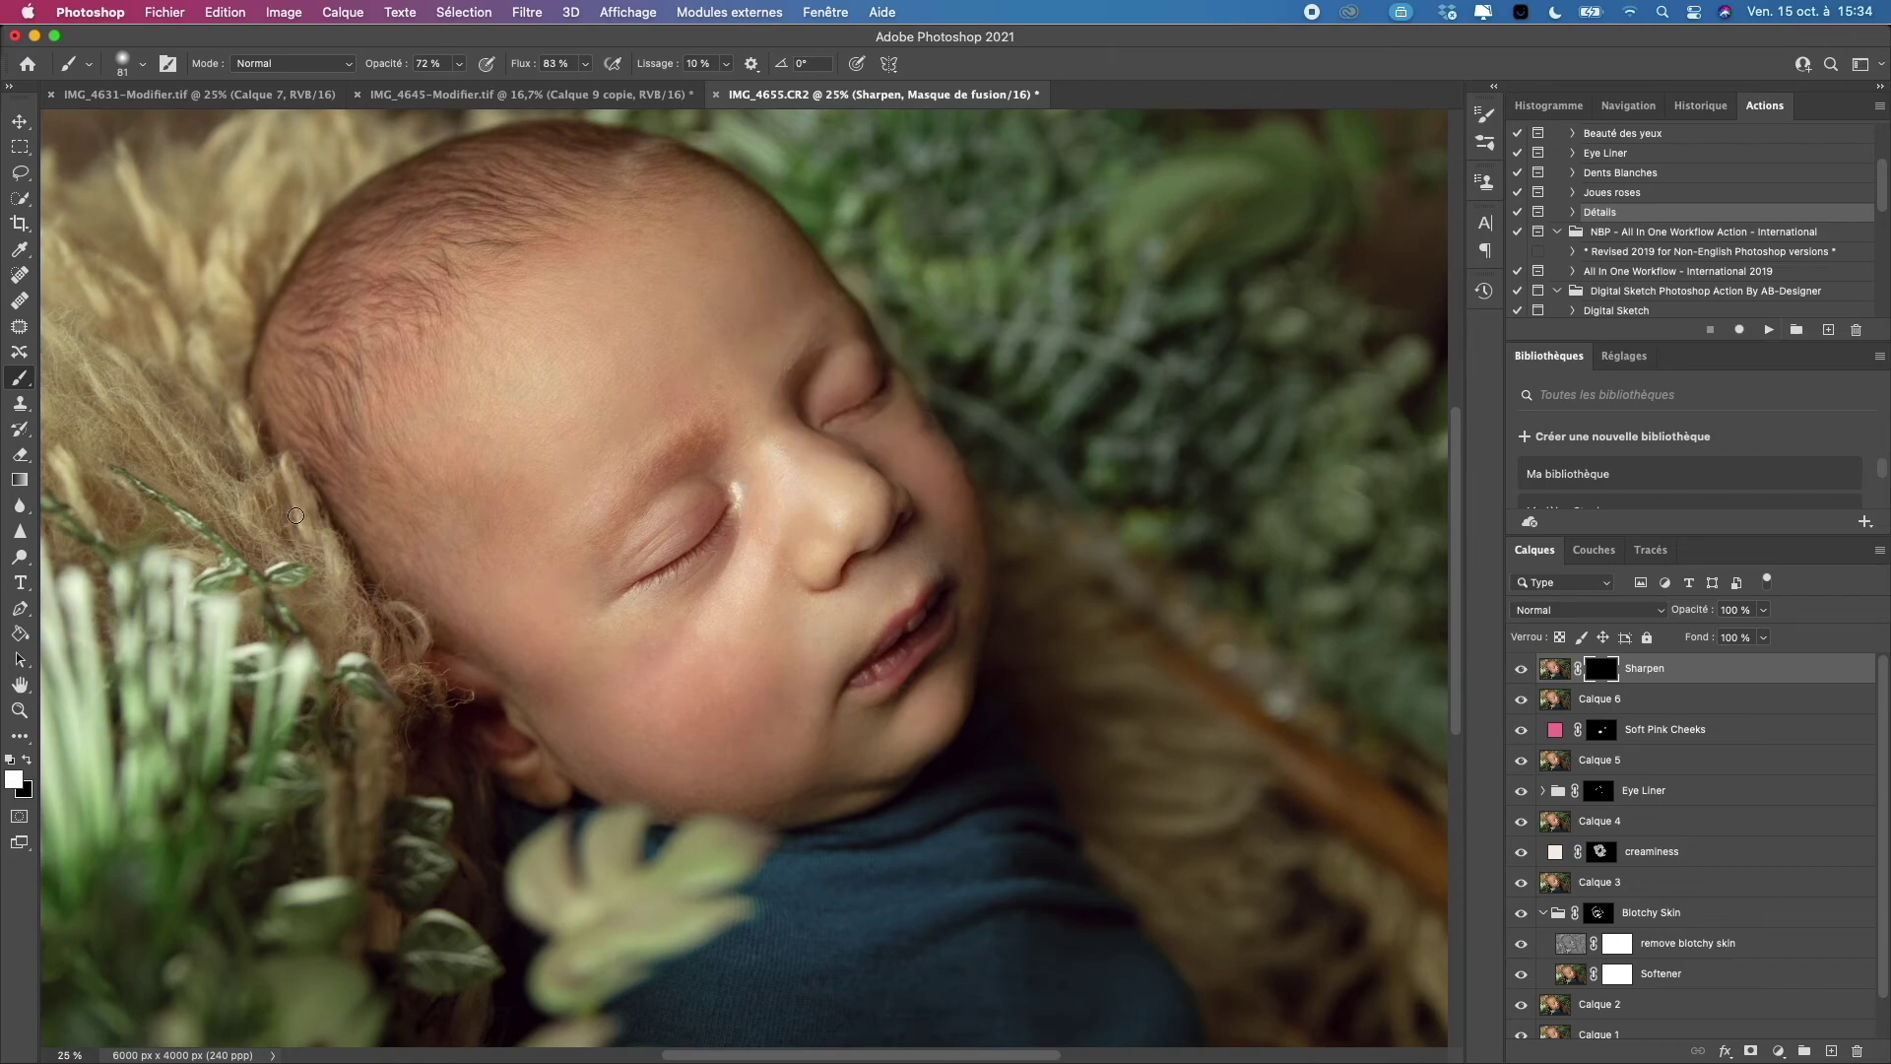
Set the brush size to 303 px and paint white over the eyes, nose, lips and hair on the Sharpen mask.
click(142, 63)
drag(219, 125, 226, 125)
click(615, 519)
mouse_move(650, 551)
mouse_down()
mouse_move(681, 522)
mouse_move(633, 535)
mouse_move(708, 450)
mouse_up()
drag(865, 371, 855, 391)
mouse_move(931, 680)
mouse_down()
mouse_move(901, 689)
mouse_move(916, 606)
mouse_move(901, 616)
mouse_move(842, 512)
mouse_move(827, 537)
mouse_up()
mouse_move(384, 158)
mouse_down()
mouse_move(490, 232)
mouse_move(494, 189)
mouse_move(310, 346)
mouse_move(378, 470)
mouse_up()
Compare the whole portrait with and without the Sharpen layer.
click(1522, 673)
click(1522, 673)
click(1522, 673)
click(1522, 676)
click(1763, 610)
click(1521, 674)
click(1521, 676)
click(1521, 676)
click(1522, 676)
Examine the eyelashes and nose at 100% with and without the Sharpen layer.
key(super+plus)
key(super+plus)
key(super+plus)
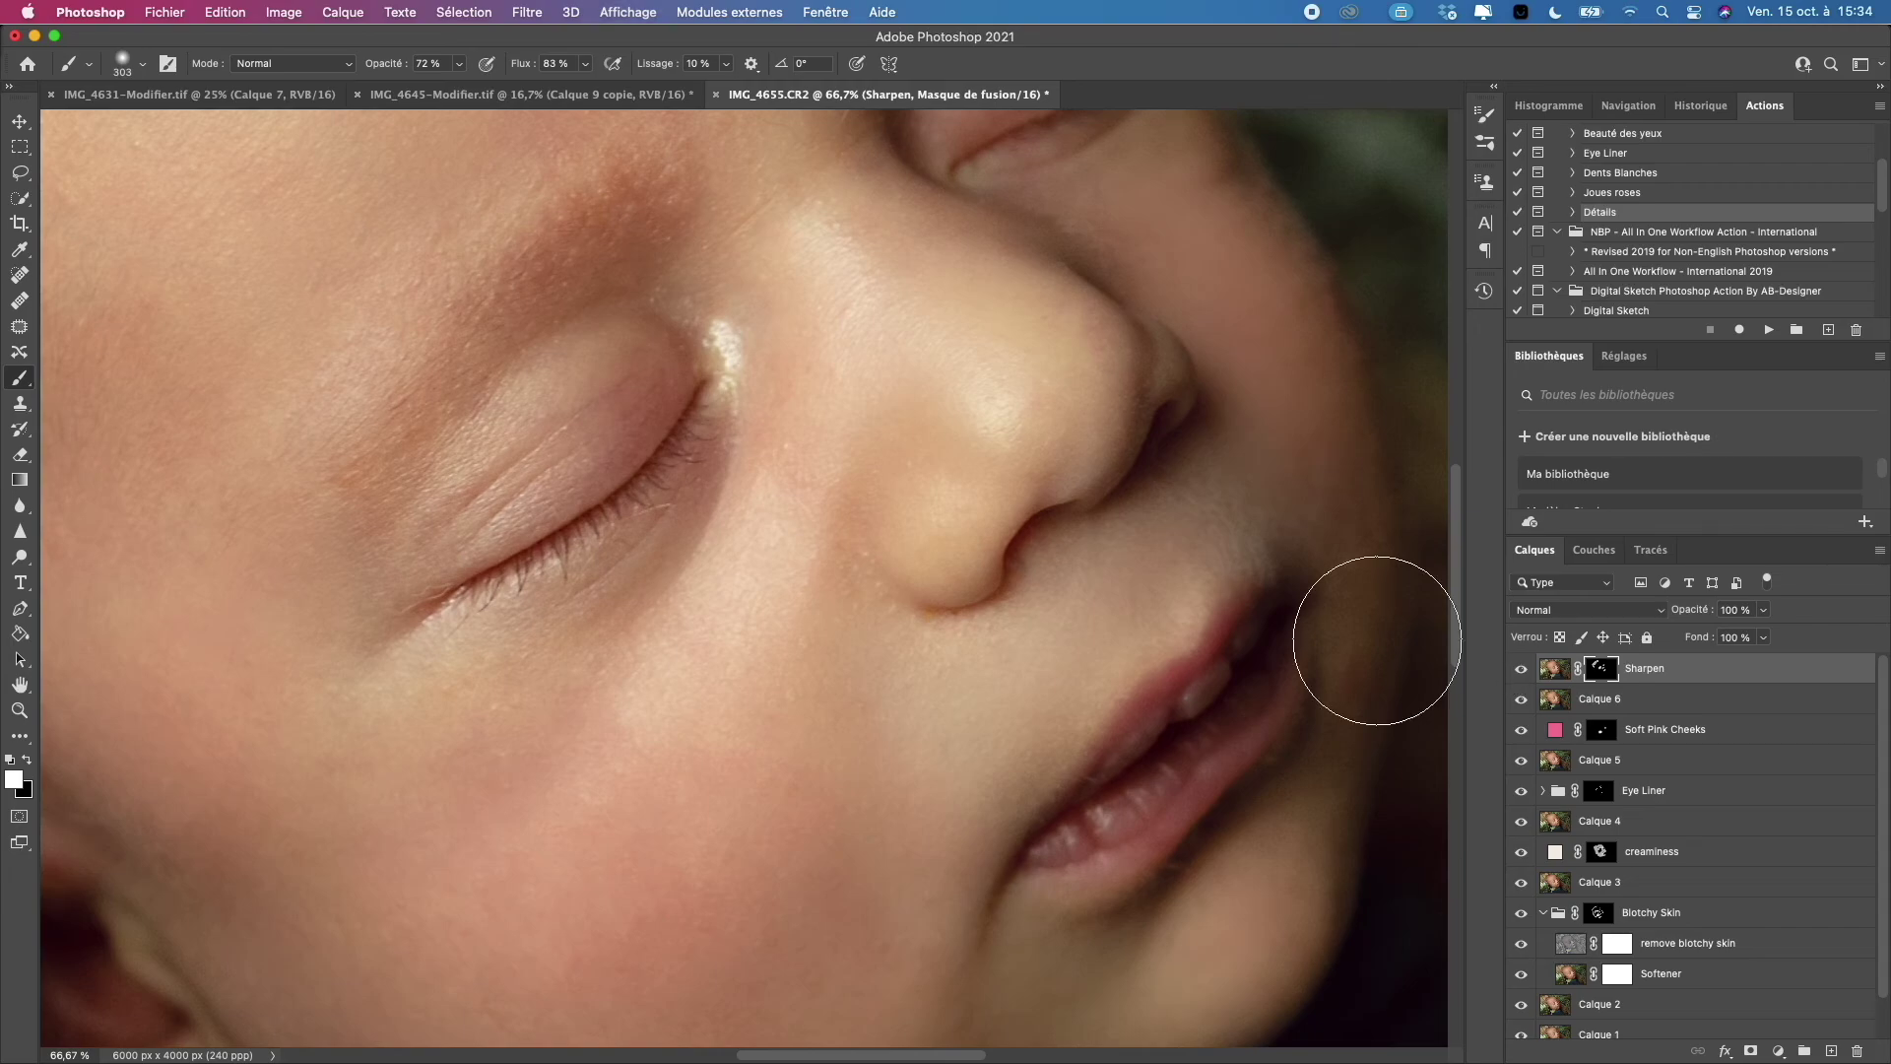
key(super+plus)
click(1520, 676)
click(1519, 676)
click(1520, 675)
click(1520, 676)
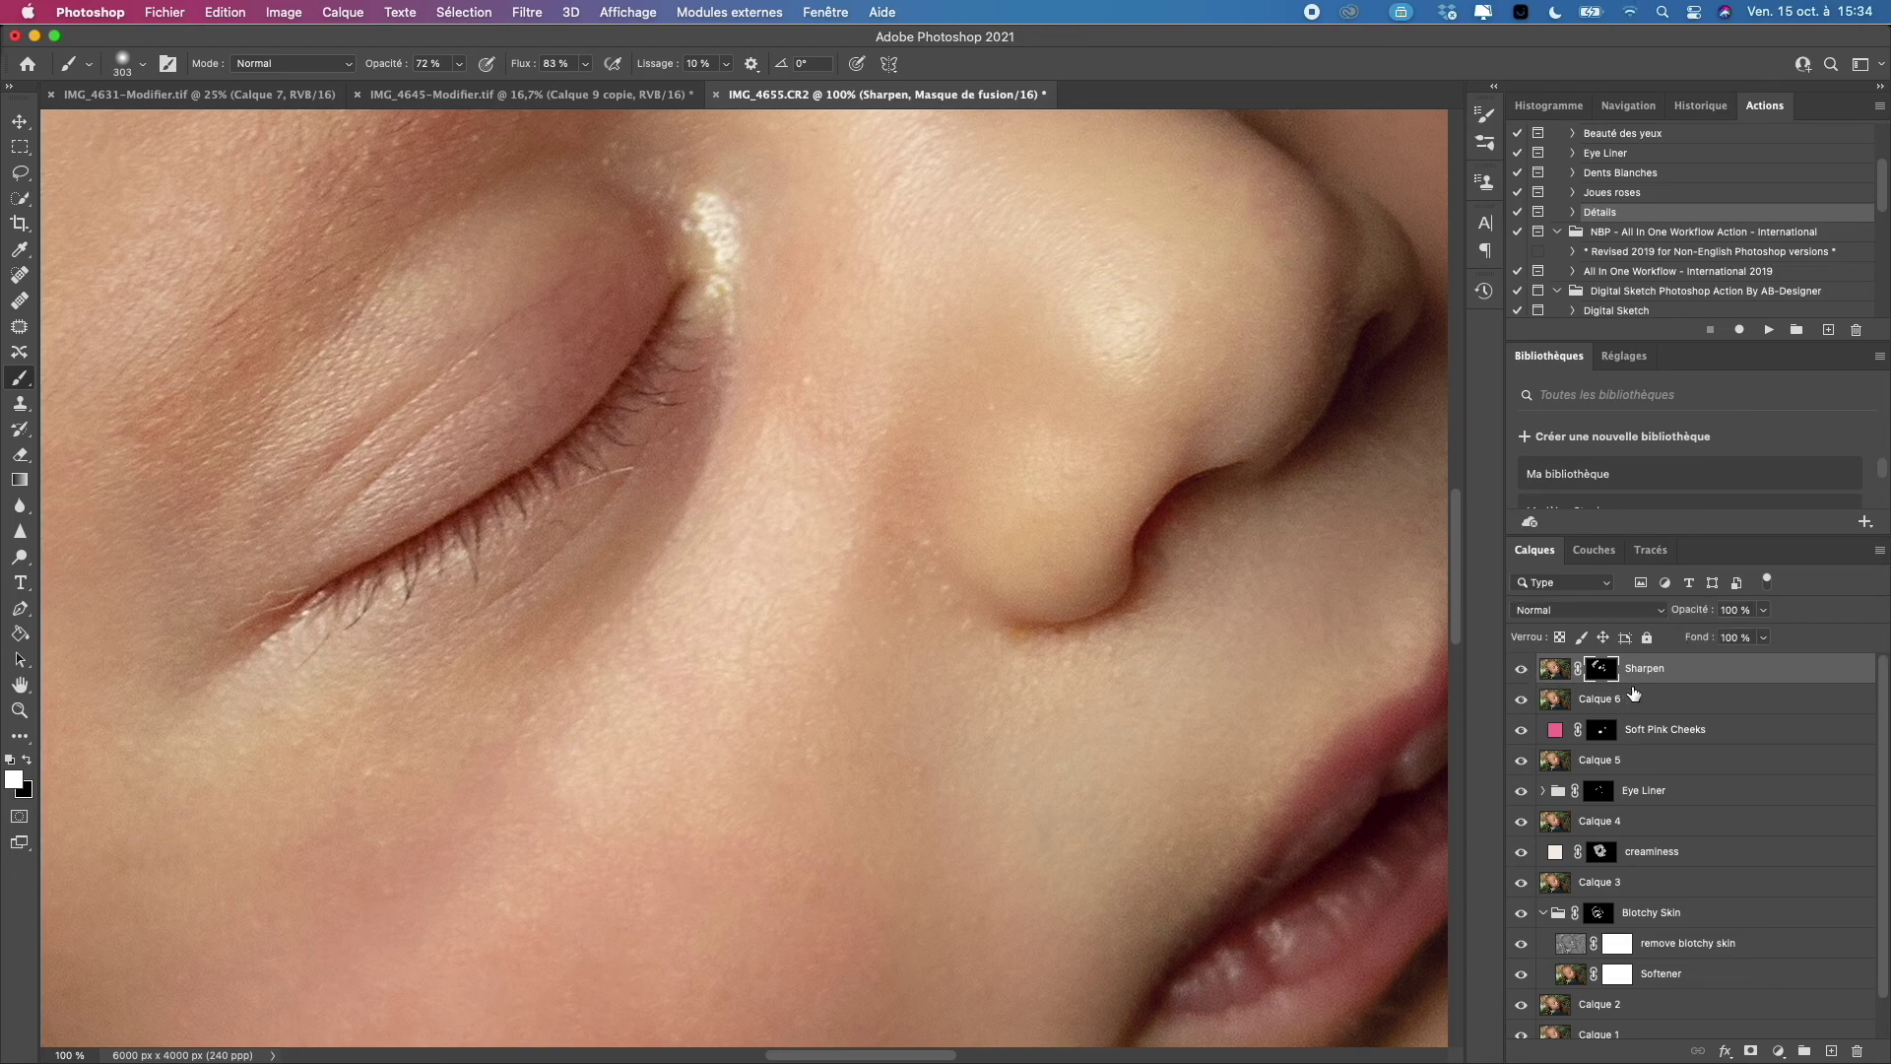
Duplicate the Sharpen layer and compare the facial details with and without the two sharpening layers.
key(super+j)
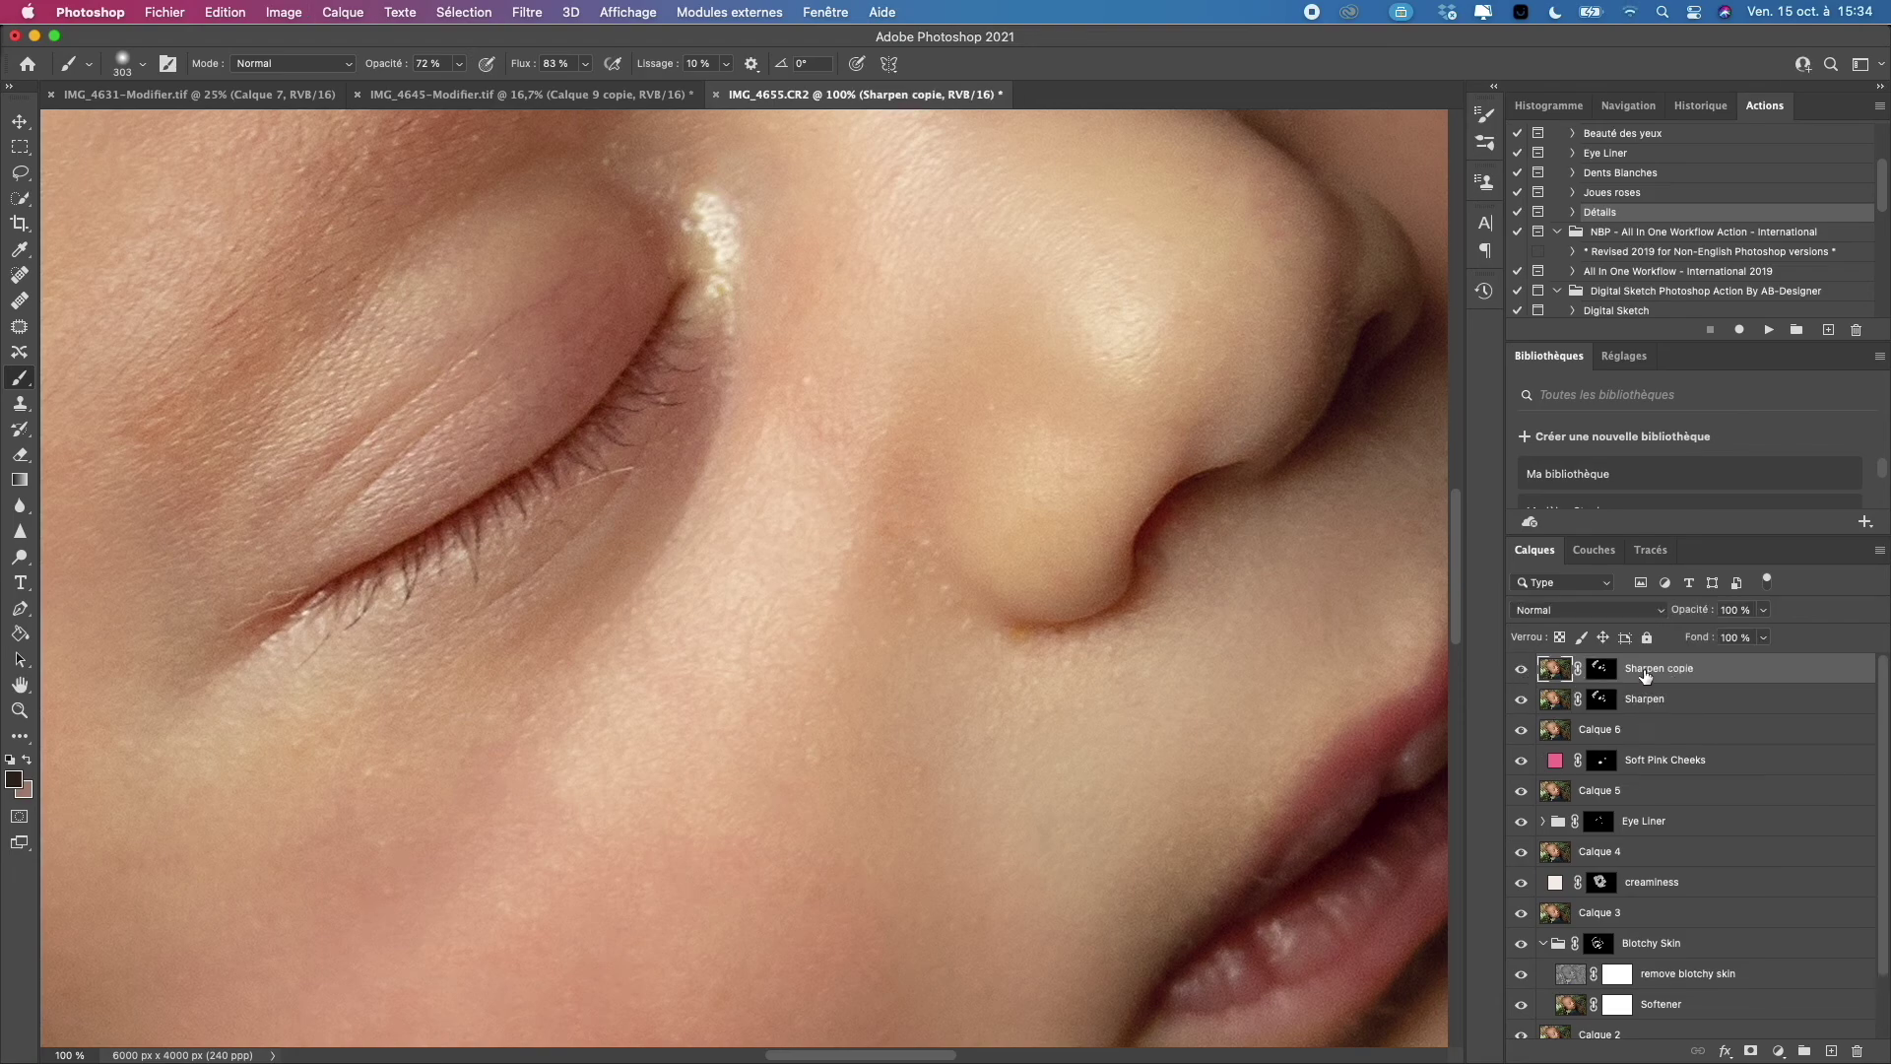
drag(1519, 675, 1530, 700)
click(1521, 670)
click(1520, 672)
drag(1524, 679, 1524, 702)
key(super+0)
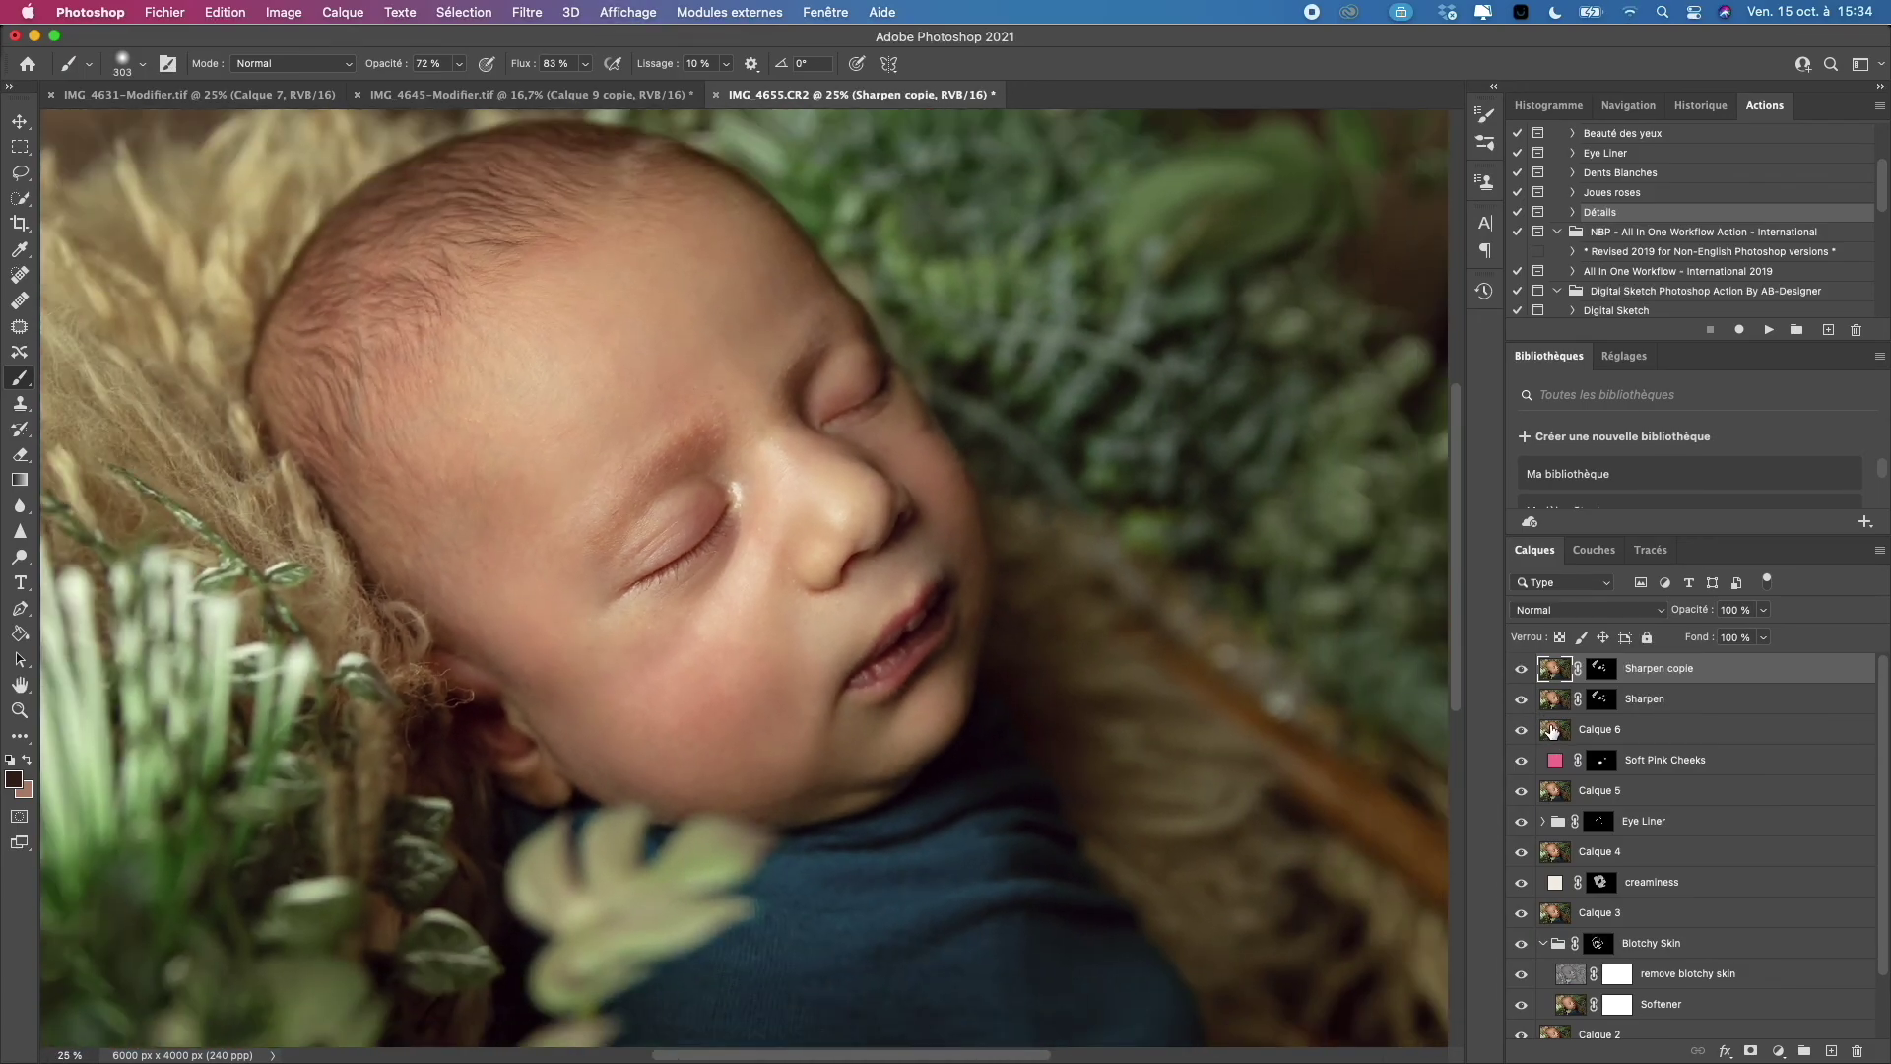